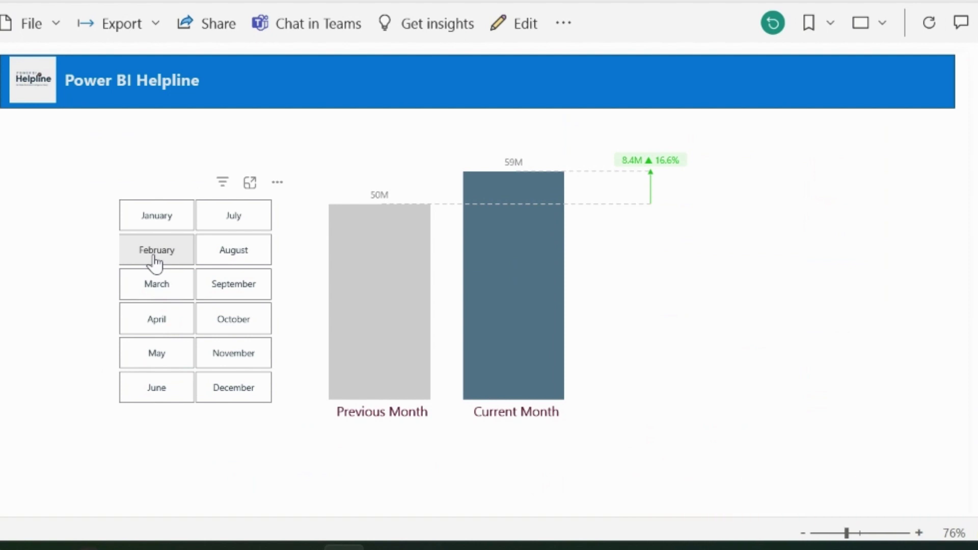
Preview the finished month variance chart filtered to February and examine the example column charts in the LinkedIn post.
{"action": "left_click", "coordinate": [155, 261]}
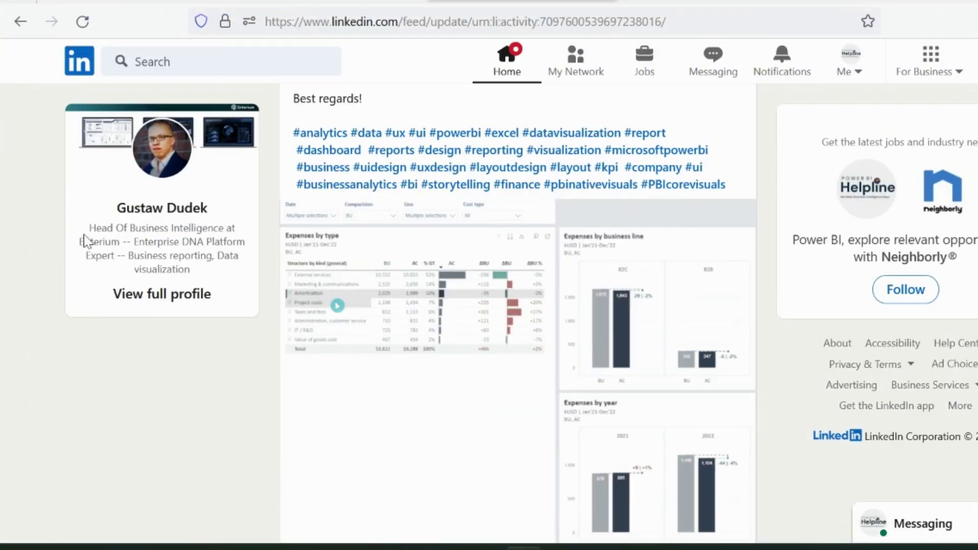
{"action": "scroll", "coordinate": [656, 331], "scroll_direction": "up", "scroll_amount": 5}
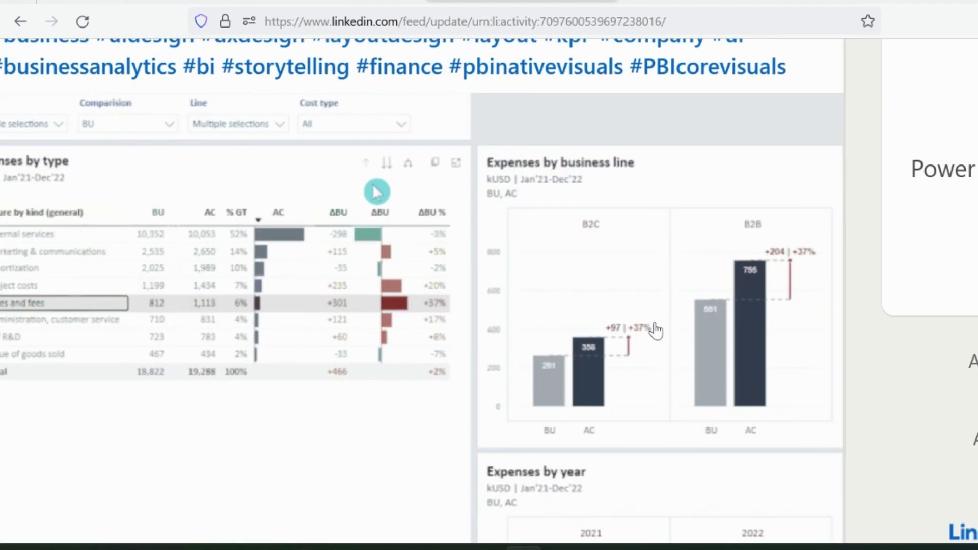
{"action": "scroll", "coordinate": [656, 331], "scroll_direction": "up", "scroll_amount": 3}
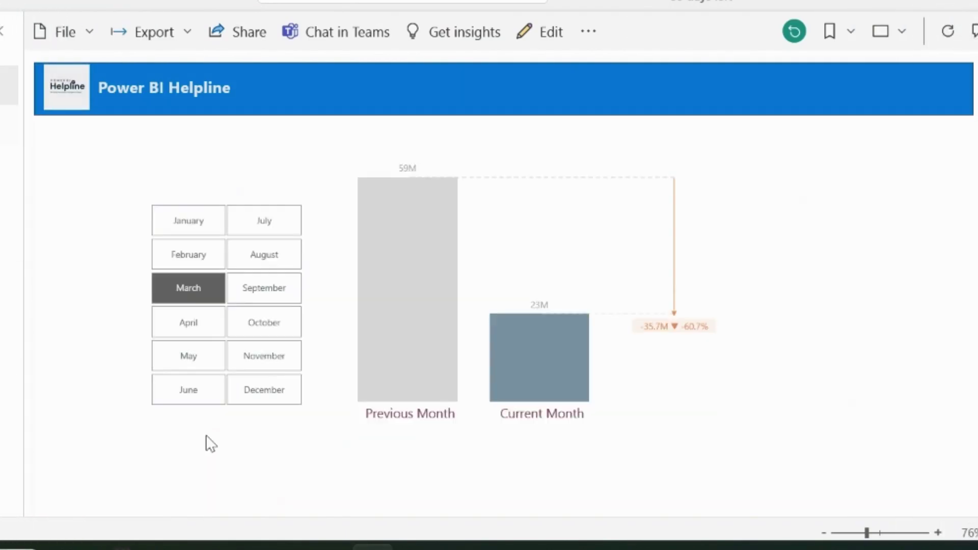
{"action": "left_click", "coordinate": [178, 256]}
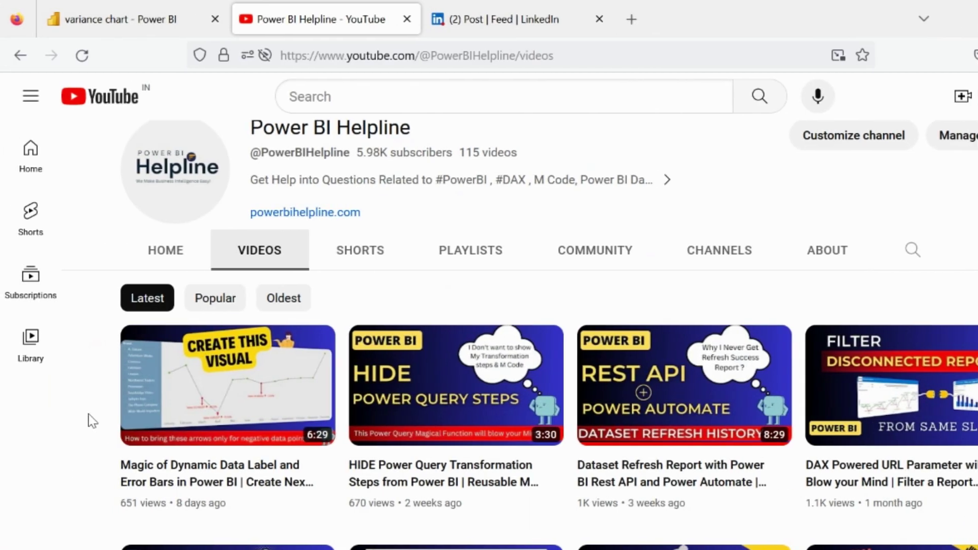
Look at the dynamic data label and error bars video among the latest uploads on the Power BI Helpline YouTube channel.
{"action": "key", "text": "ctrl+plus"}
{"action": "key", "text": "ctrl+plus"}
{"action": "key", "text": "ctrl+plus"}
{"action": "key", "text": "ctrl+plus"}
{"action": "key", "text": "ctrl+plus"}
{"action": "key", "text": "ctrl+plus"}
{"action": "key", "text": "ctrl+plus"}
{"action": "key", "text": "ctrl+plus"}
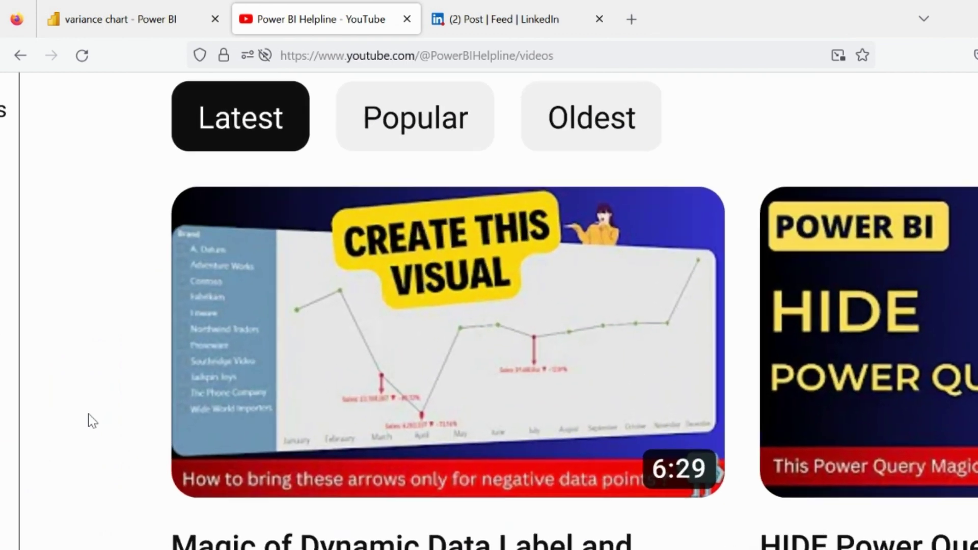
{"action": "scroll", "coordinate": [92, 421], "scroll_direction": "down", "scroll_amount": 1}
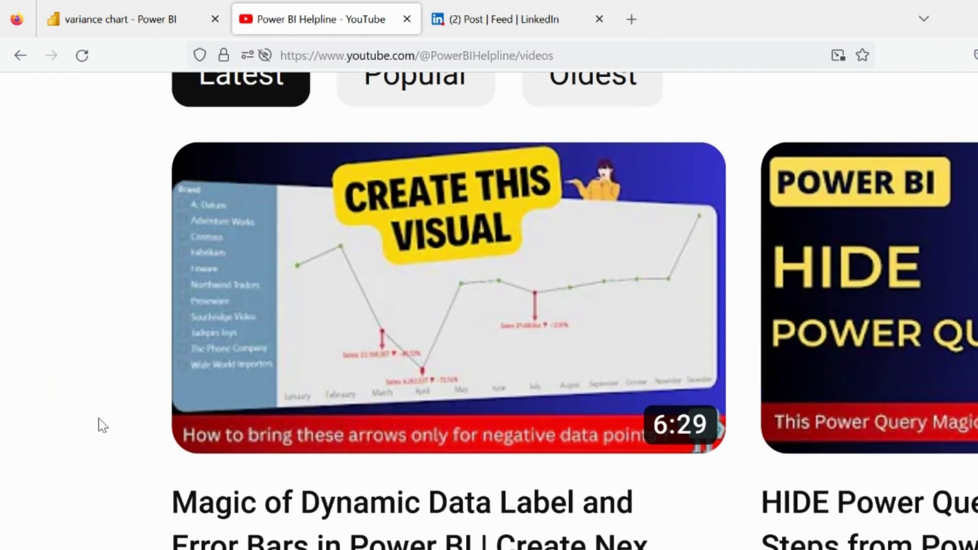
{"action": "key", "text": "ctrl+minus"}
{"action": "key", "text": "ctrl+minus"}
{"action": "key", "text": "ctrl+minus"}
{"action": "key", "text": "ctrl+minus"}
{"action": "key", "text": "ctrl+minus"}
{"action": "key", "text": "ctrl+minus"}
{"action": "key", "text": "ctrl+minus"}
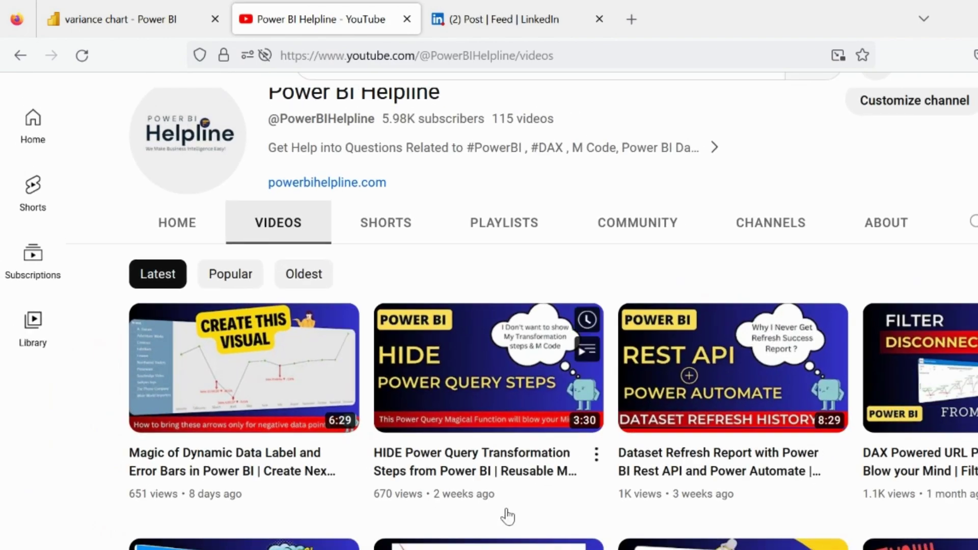
Switch to Power BI Desktop and review the DAX formulas of the Sales_total and Prev month Sales measures.
{"action": "left_click", "coordinate": [520, 549]}
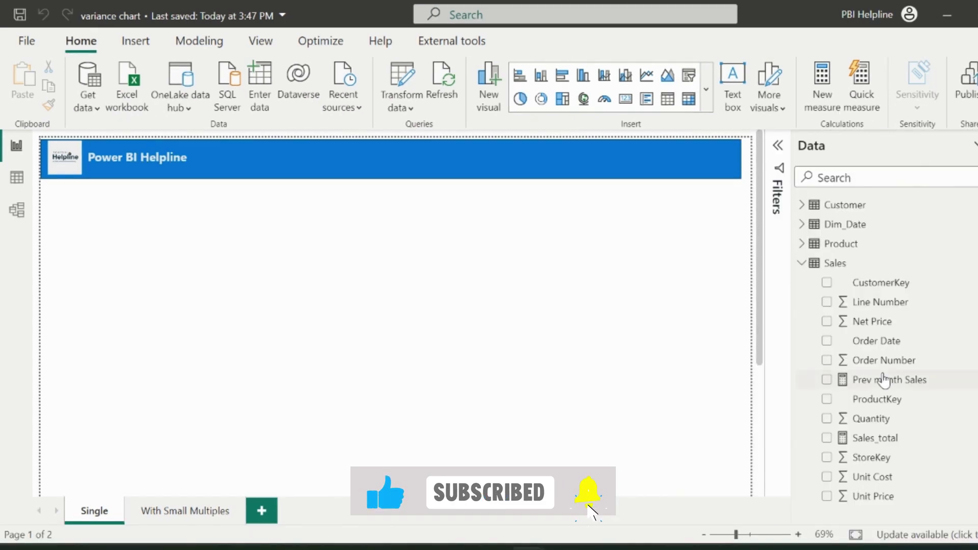
{"action": "left_click", "coordinate": [876, 439]}
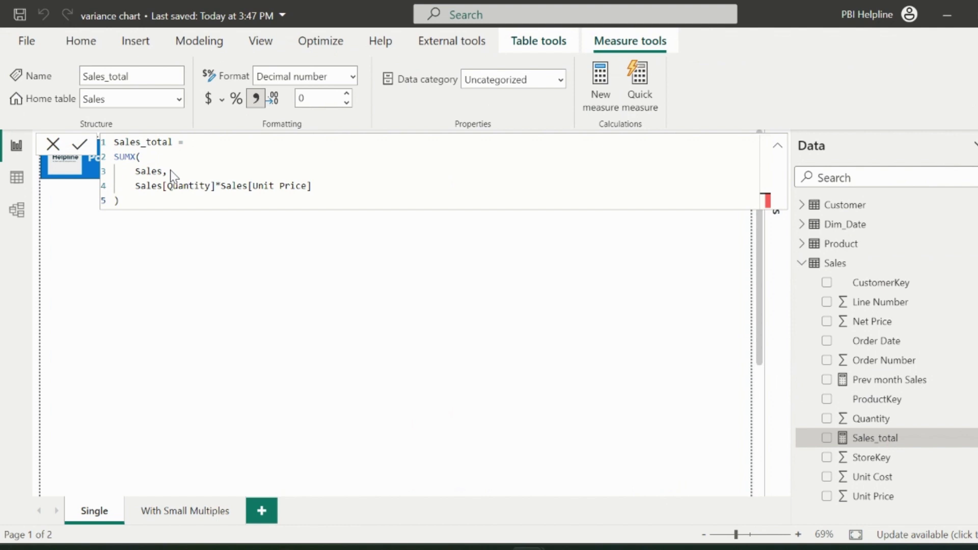
{"action": "left_click", "coordinate": [874, 383]}
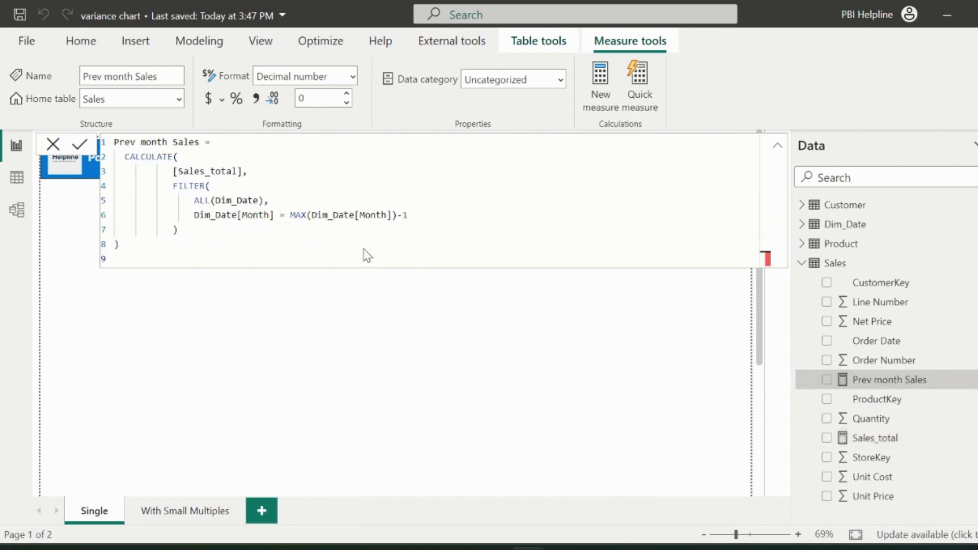
{"action": "left_click", "coordinate": [290, 322]}
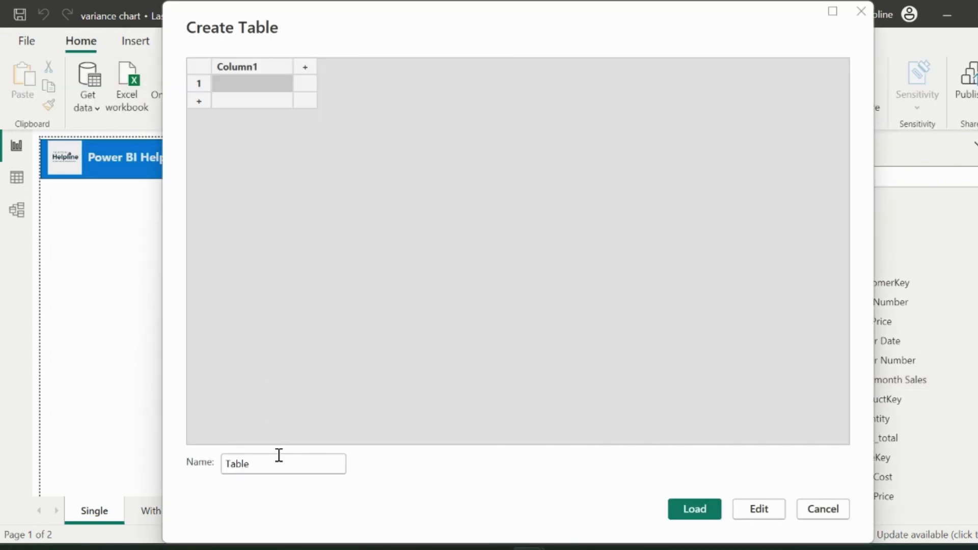
Name the new manually entered table Metric and rename its first column Metric.
{"action": "double_click", "coordinate": [280, 455]}
{"action": "type", "text": "Metric"}
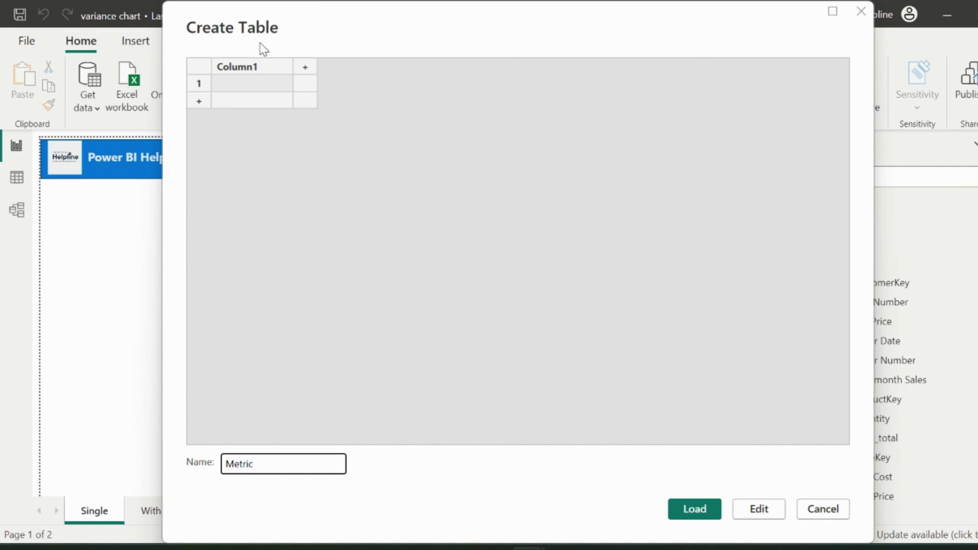
{"action": "double_click", "coordinate": [253, 68]}
{"action": "type", "text": "Metric"}
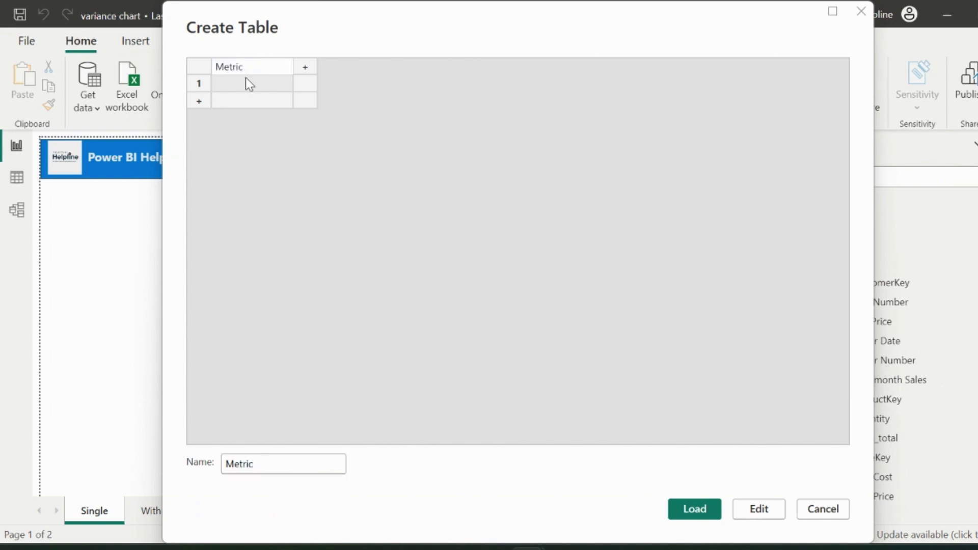
Enter Previous Month and Current Month as rows of the Metric column and load the table into the model.
{"action": "left_click", "coordinate": [249, 85]}
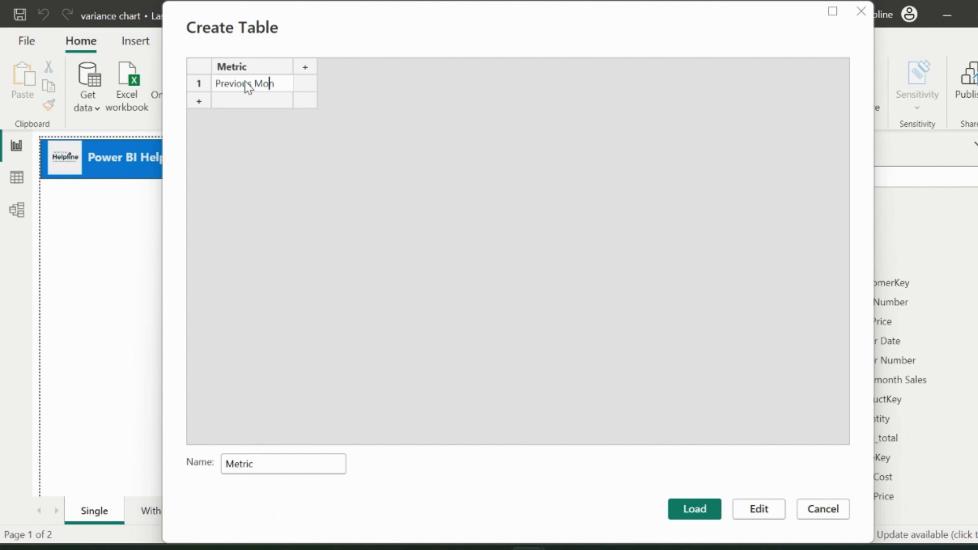
{"action": "left_click", "coordinate": [250, 100]}
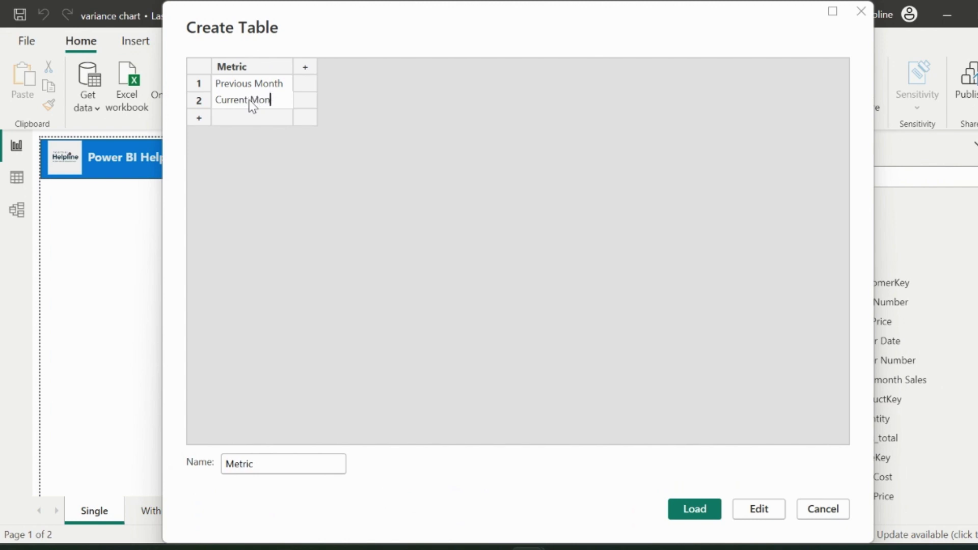
{"action": "left_click", "coordinate": [246, 115]}
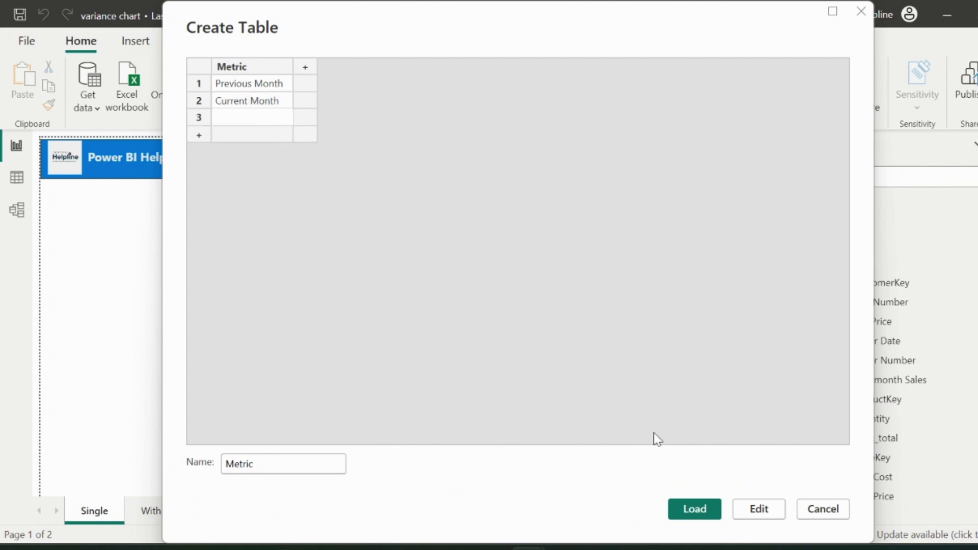
{"action": "left_click", "coordinate": [703, 511]}
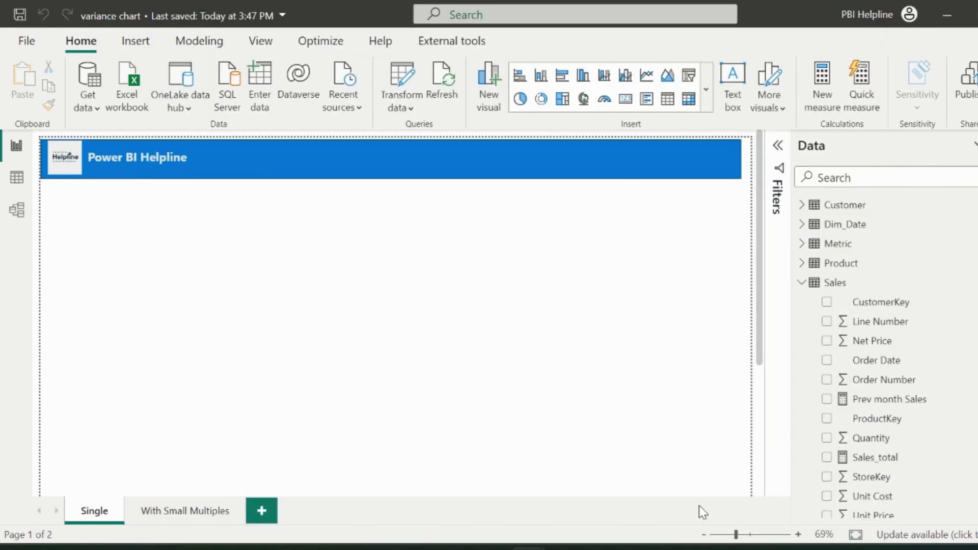
Add a new measure named My Measure to the Sales table.
{"action": "left_click", "coordinate": [803, 286]}
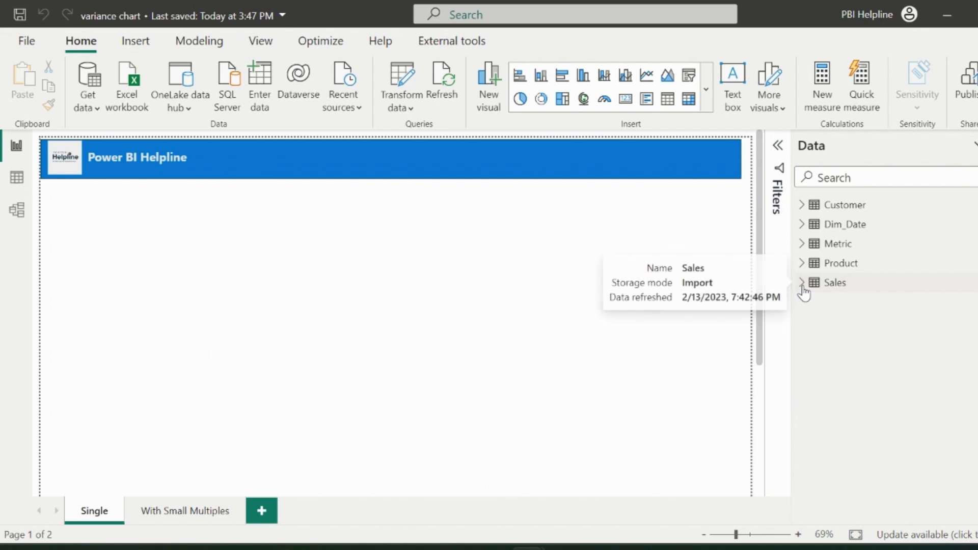
{"action": "left_click", "coordinate": [803, 285]}
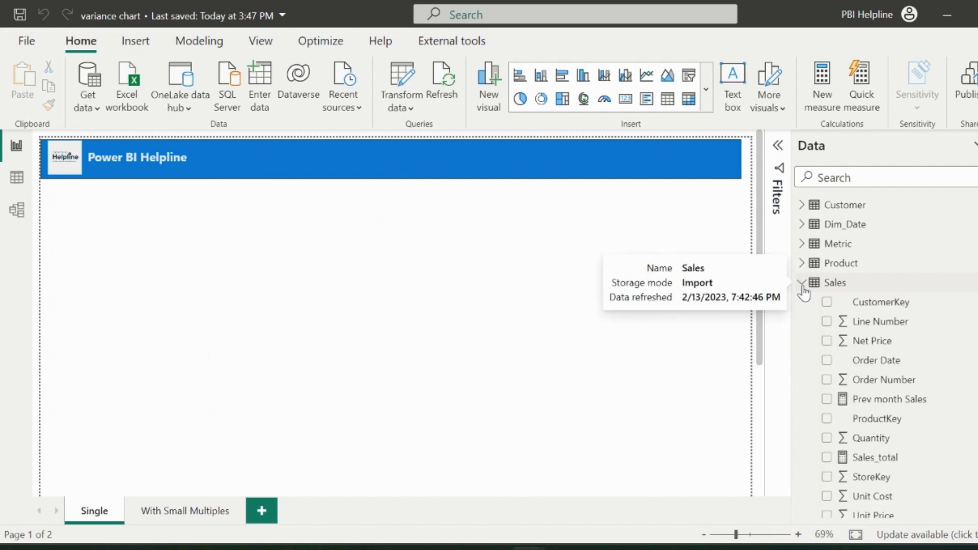
{"action": "right_click", "coordinate": [835, 286]}
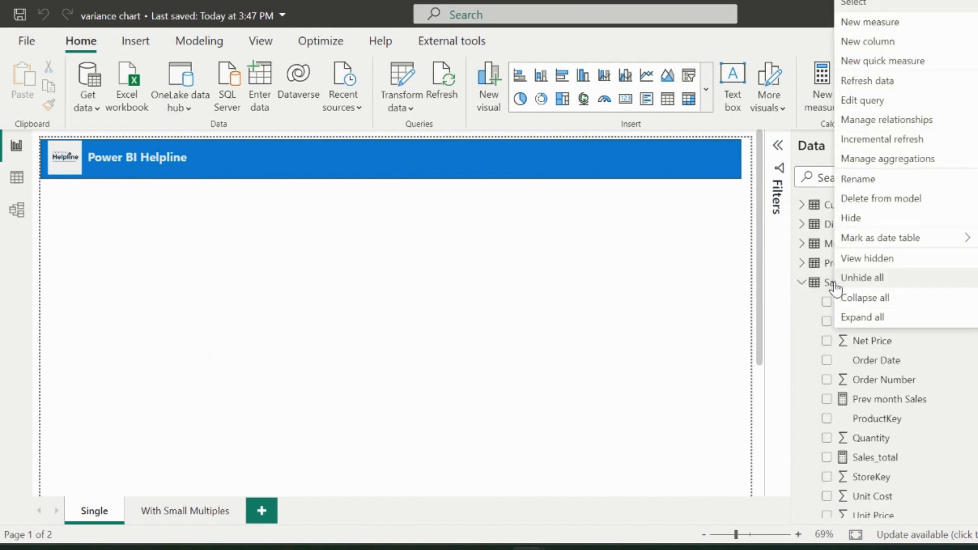
{"action": "left_click", "coordinate": [873, 23]}
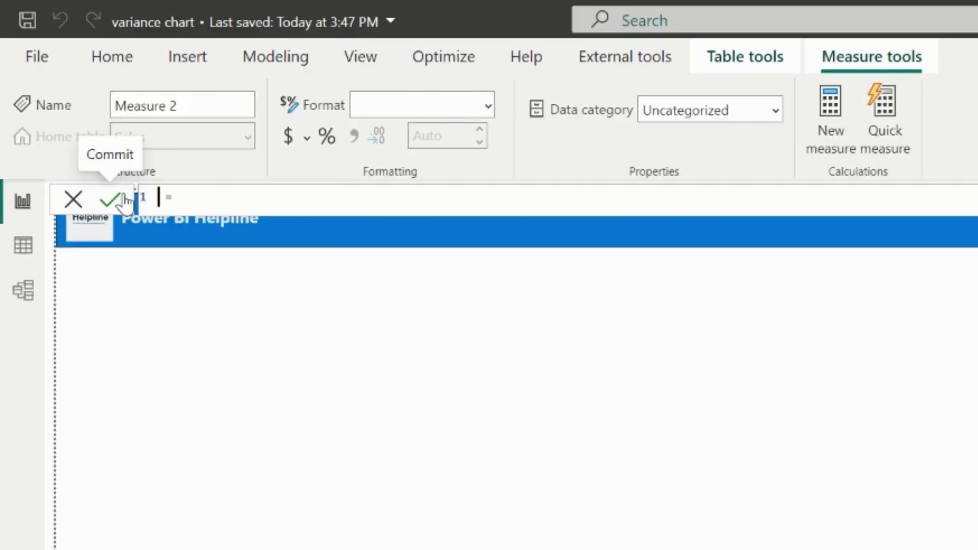
{"action": "type", "text": "My Measure"}
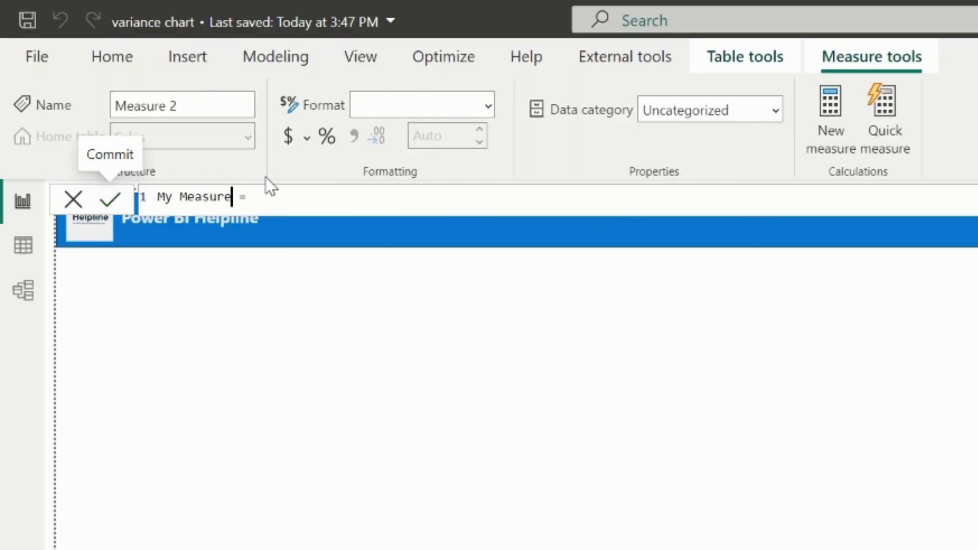
Start the measure's formula with an IF condition testing whether SELECTEDVALUE(Metric[Metric]) equals "Current Month".
{"action": "left_click", "coordinate": [323, 199]}
{"action": "key", "text": "shift+Return"}
{"action": "type", "text": "IF("}
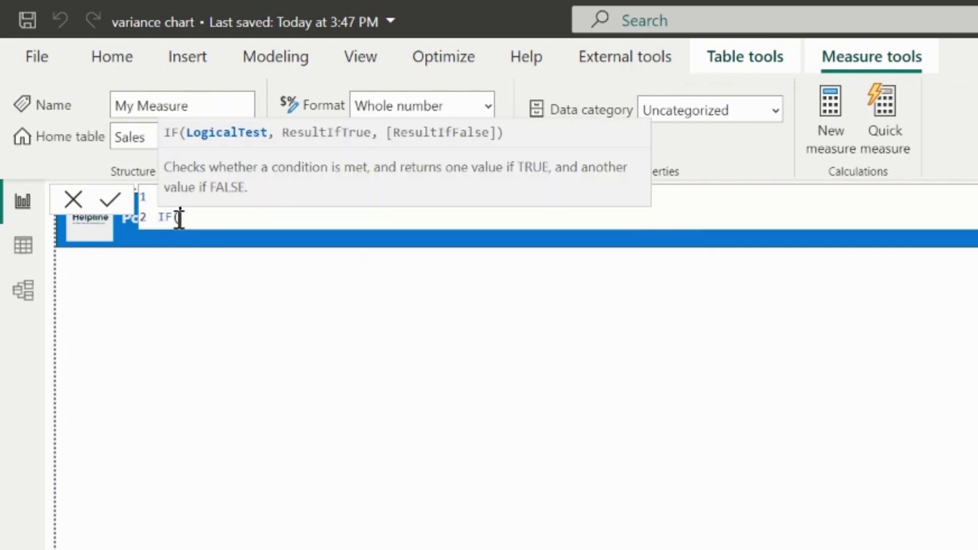
{"action": "key", "text": "shift+Return"}
{"action": "type", "text": "selectedv"}
{"action": "key", "text": "Tab"}
{"action": "type", "text": "metric"}
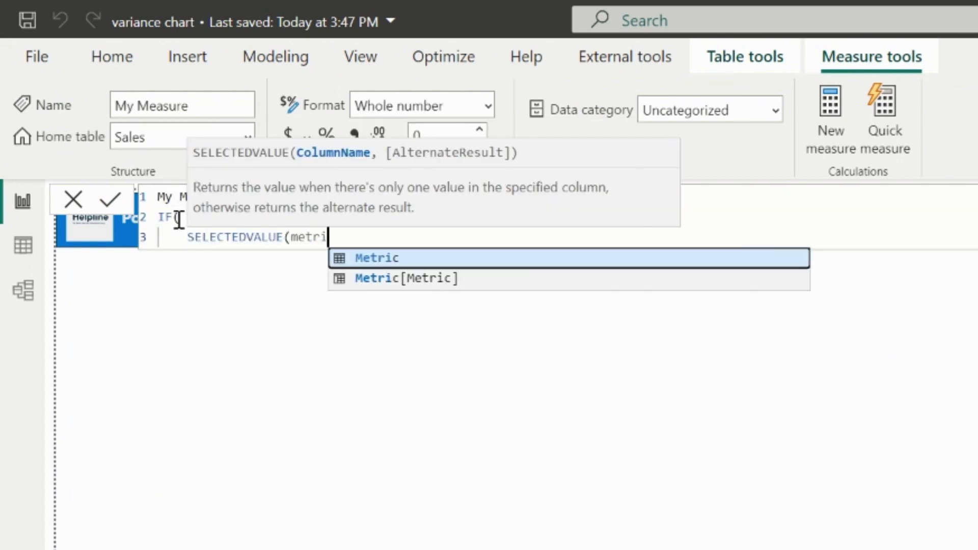
{"action": "key", "text": "Down"}
{"action": "key", "text": "Tab"}
{"action": "type", "text": ") = \"Current Month\","}
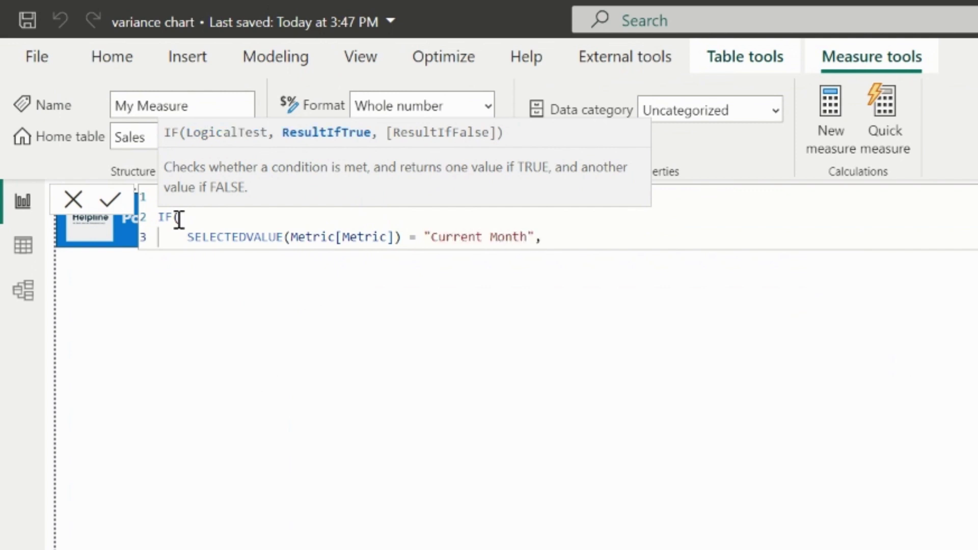
Complete the IF to return [Sales_total] when true and [Prev month Sales] otherwise, and commit the measure.
{"action": "key", "text": "shift+Return"}
{"action": "type", "text": "t"}
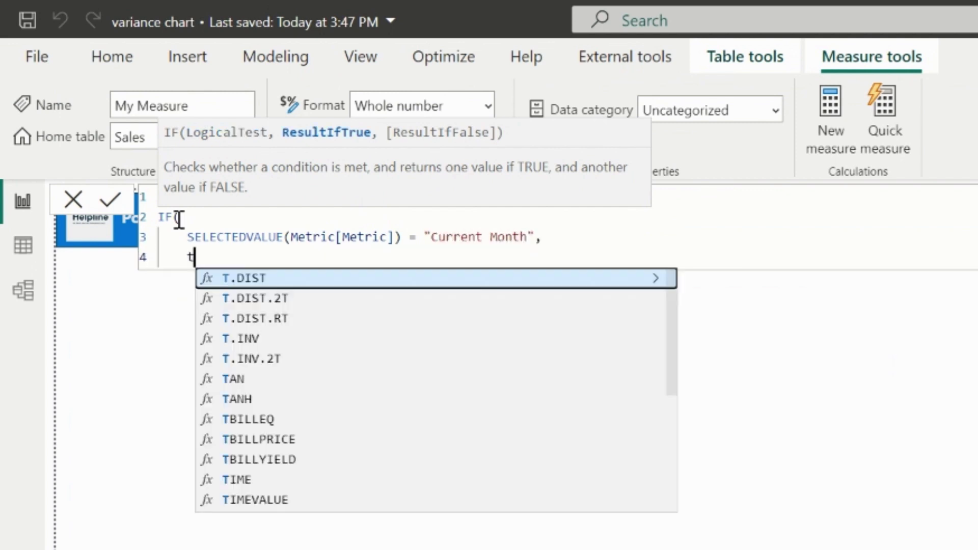
{"action": "type", "text": "ot"}
{"action": "key", "text": "Tab"}
{"action": "type", "text": ","}
{"action": "key", "text": "shift+Return"}
{"action": "type", "text": "pre"}
{"action": "key", "text": "Tab"}
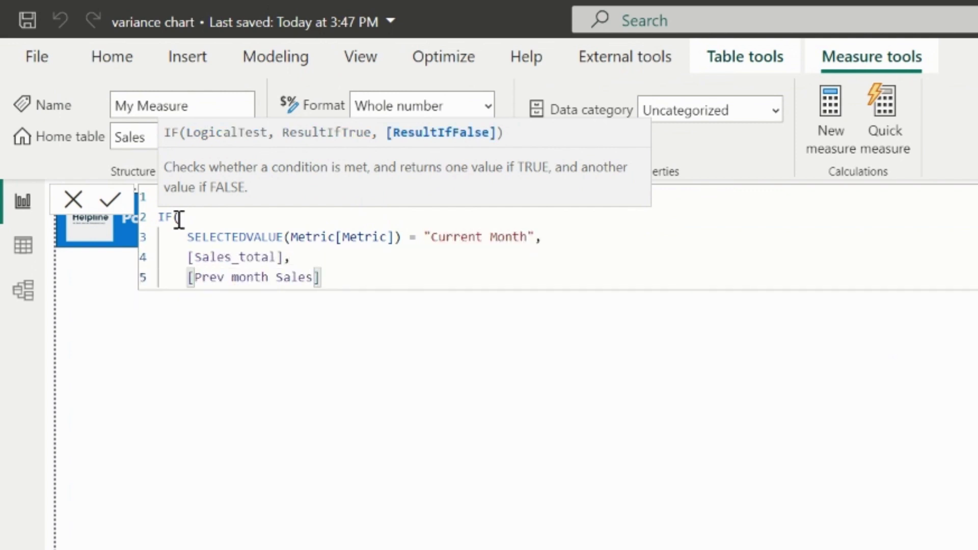
{"action": "key", "text": "shift+Return"}
{"action": "type", "text": ")"}
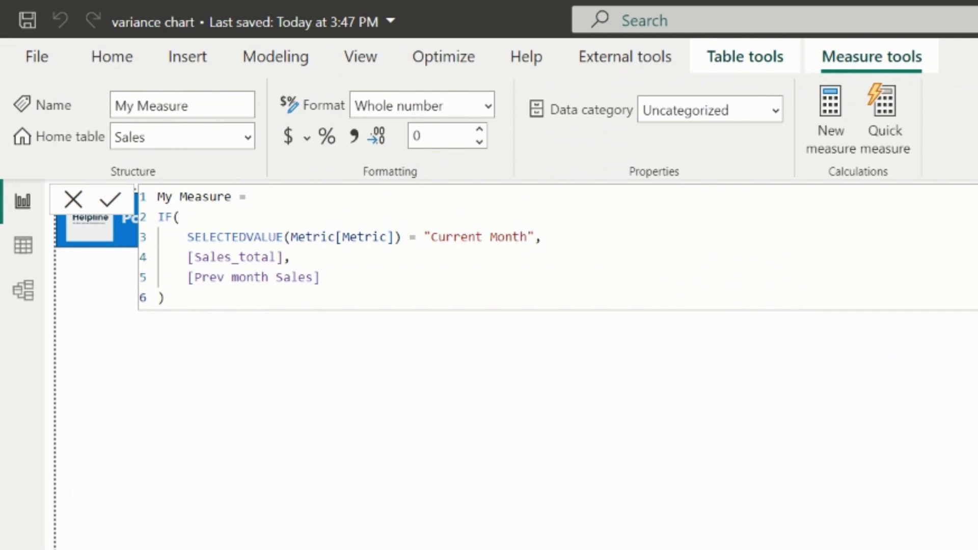
{"action": "key", "text": "Return"}
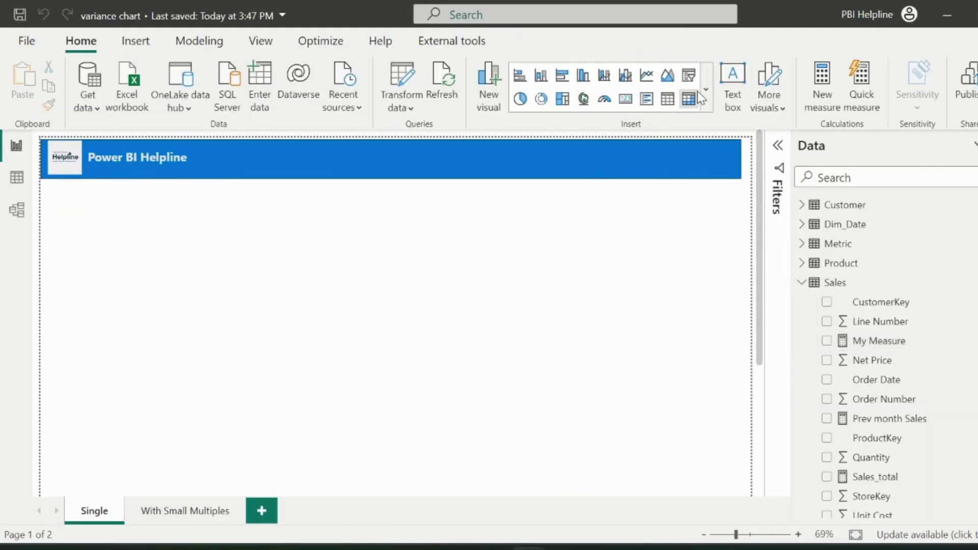
Insert a line and clustered column chart on the Single page, resize it and place it mid-canvas.
{"action": "left_click", "coordinate": [705, 95]}
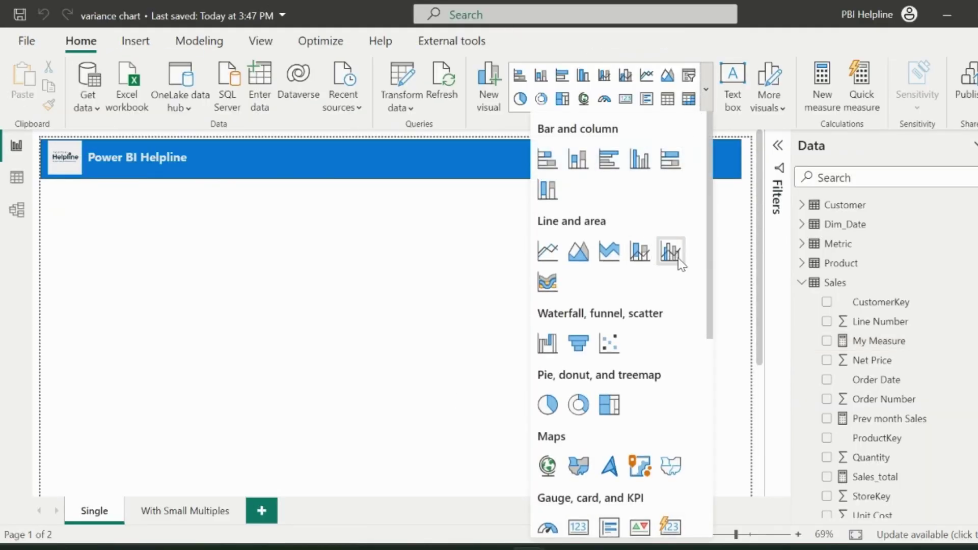
{"action": "left_click", "coordinate": [640, 252]}
{"action": "left_click_drag", "start_coordinate": [739, 320], "coordinate": [398, 436]}
{"action": "left_click_drag", "start_coordinate": [327, 402], "coordinate": [516, 412]}
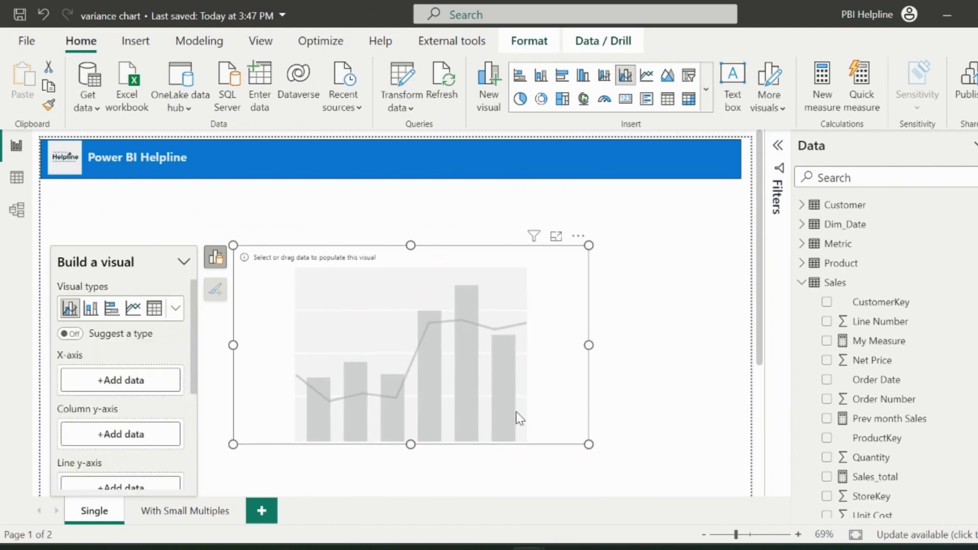
Assign the Metric column to the chart's X-axis and My Measure to its column y-axis.
{"action": "left_click", "coordinate": [129, 380]}
{"action": "left_click", "coordinate": [210, 127]}
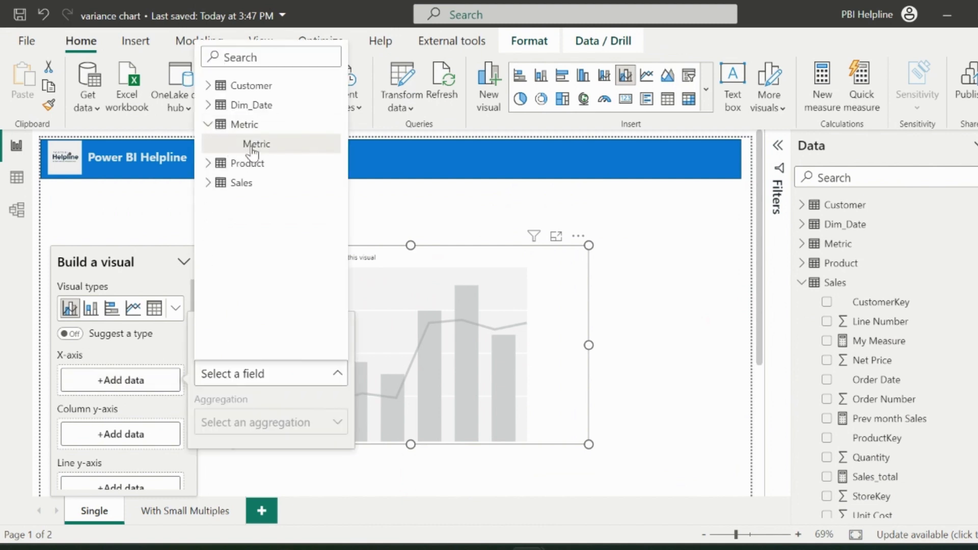
{"action": "left_click", "coordinate": [255, 143]}
{"action": "left_click", "coordinate": [112, 464]}
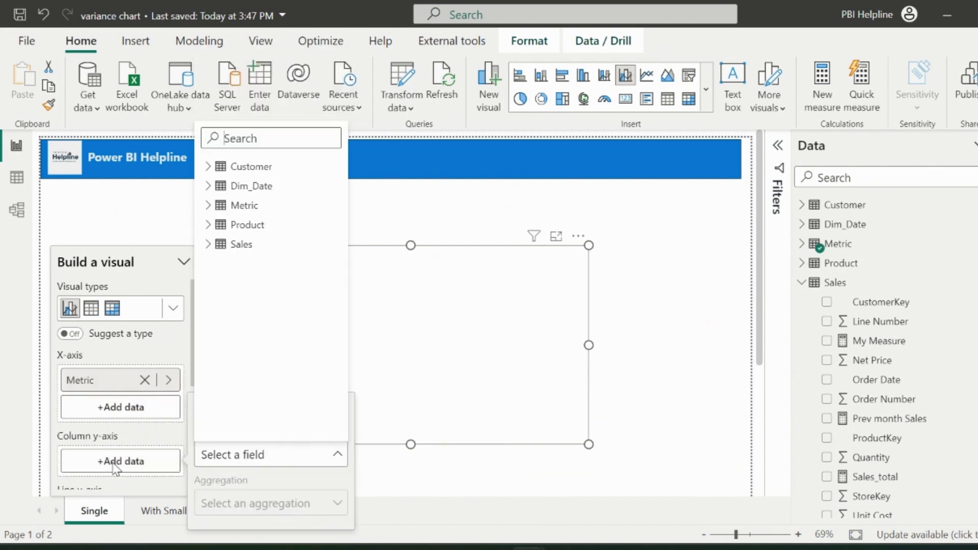
{"action": "left_click", "coordinate": [208, 246]}
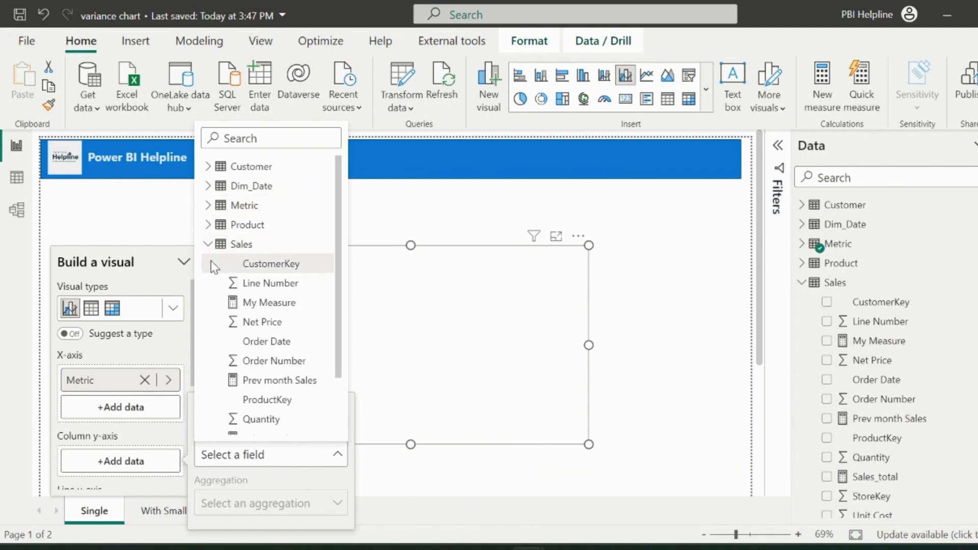
{"action": "left_click", "coordinate": [257, 322]}
{"action": "left_click", "coordinate": [654, 348]}
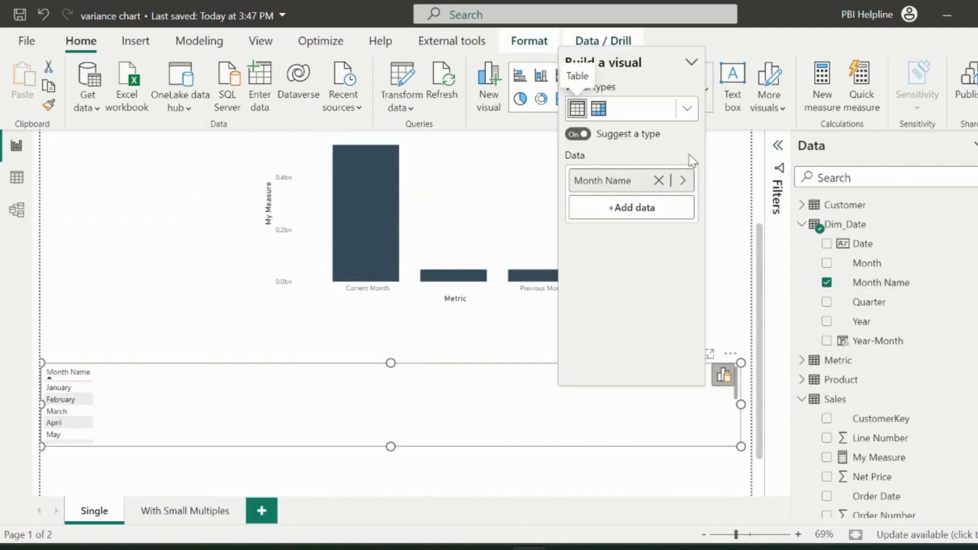
Convert the Month Name table to a slicer, narrow it, and stretch it upward beside the chart to list all months.
{"action": "left_click", "coordinate": [687, 110]}
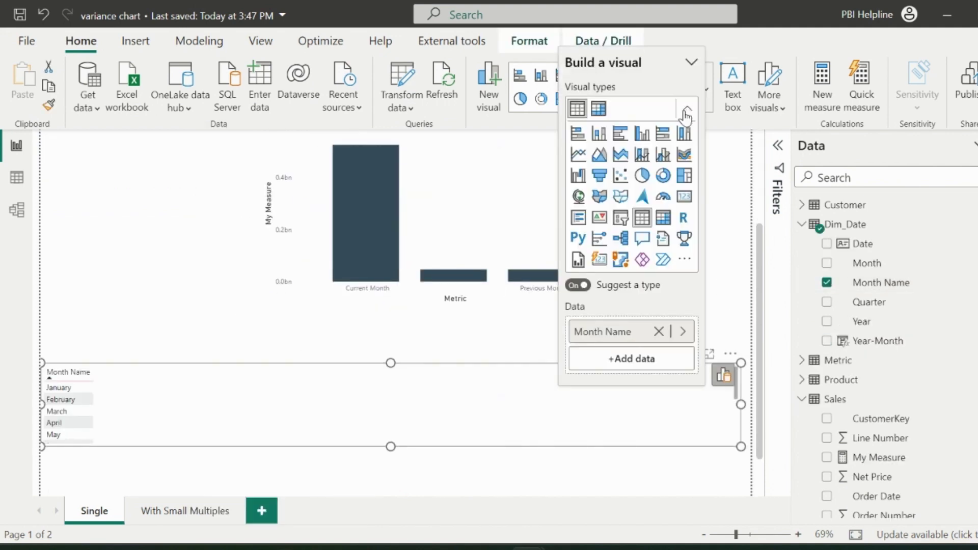
{"action": "left_click", "coordinate": [621, 217]}
{"action": "left_click_drag", "start_coordinate": [741, 405], "coordinate": [172, 417]}
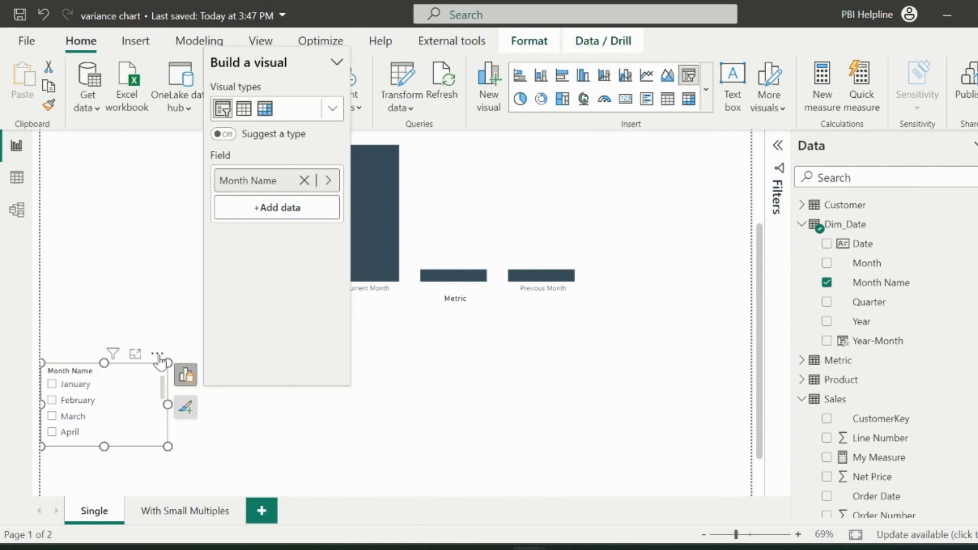
{"action": "left_click_drag", "start_coordinate": [162, 365], "coordinate": [162, 185]}
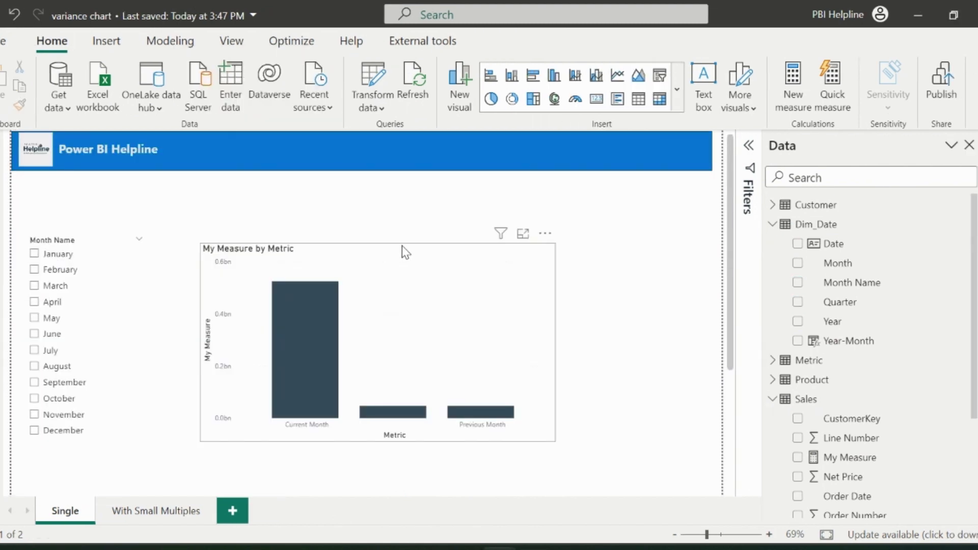
Show individual column colors for all categories in the chart's formatting and set the Default color category to white.
{"action": "left_click", "coordinate": [402, 246]}
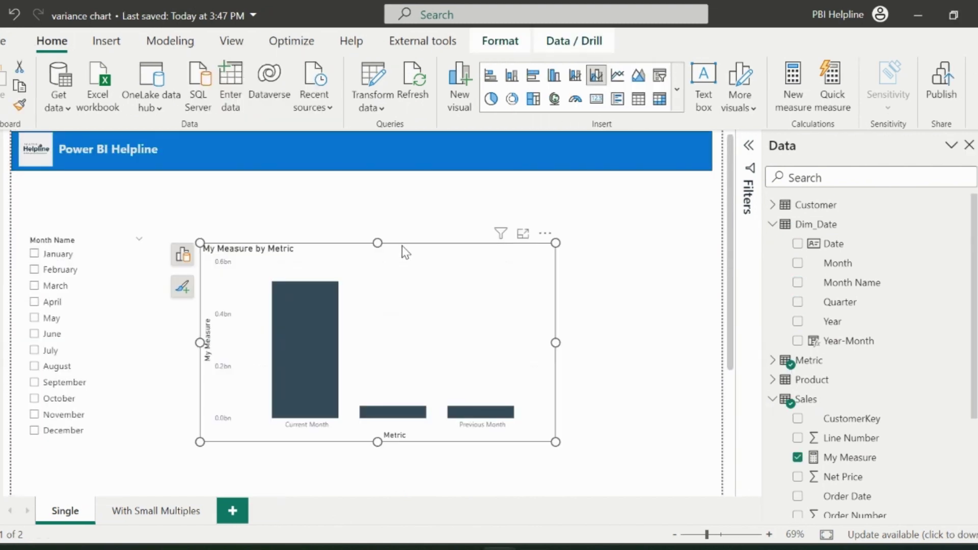
{"action": "left_click", "coordinate": [186, 289]}
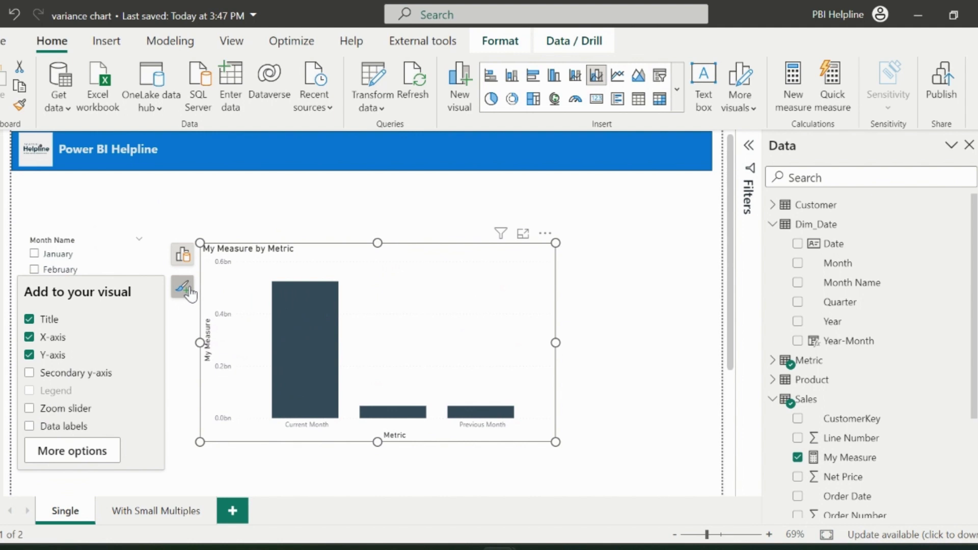
{"action": "left_click", "coordinate": [71, 451]}
{"action": "scroll", "coordinate": [884, 403], "scroll_direction": "down", "scroll_amount": 3}
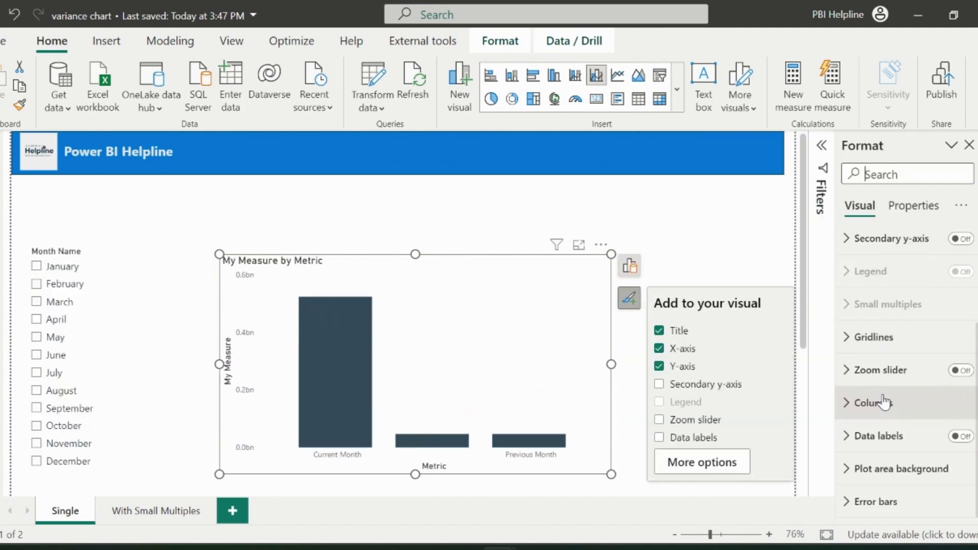
{"action": "left_click", "coordinate": [883, 402]}
{"action": "scroll", "coordinate": [880, 406], "scroll_direction": "down", "scroll_amount": 3}
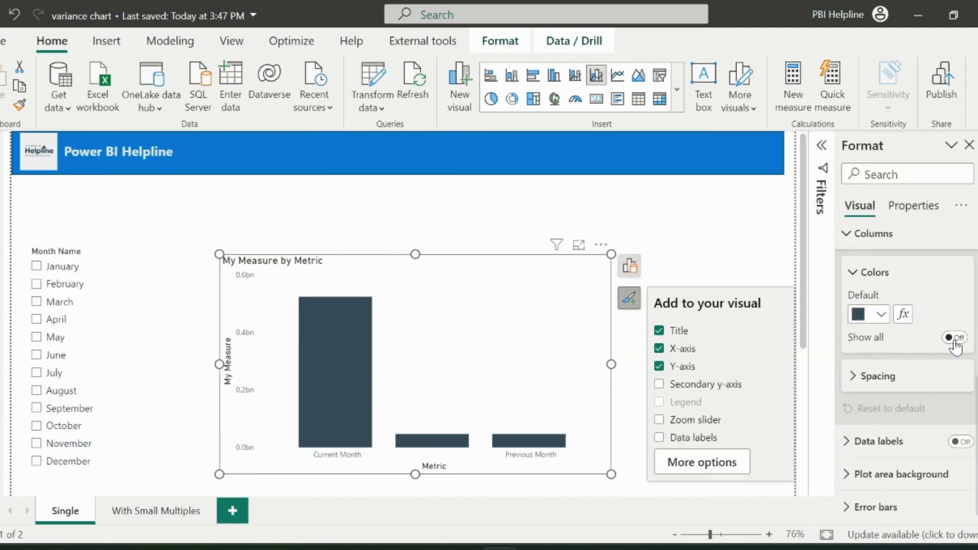
{"action": "left_click", "coordinate": [956, 340]}
{"action": "left_click", "coordinate": [883, 422]}
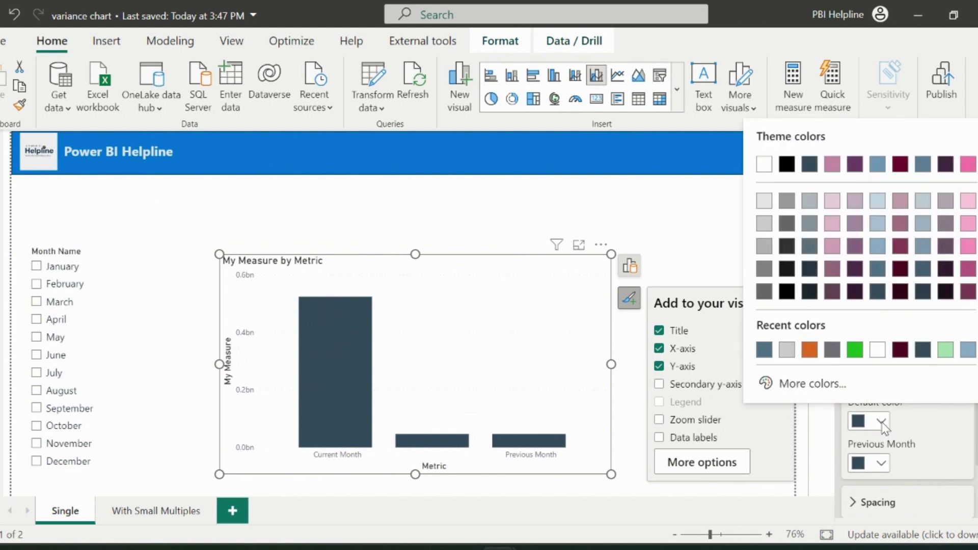
{"action": "left_click", "coordinate": [878, 350]}
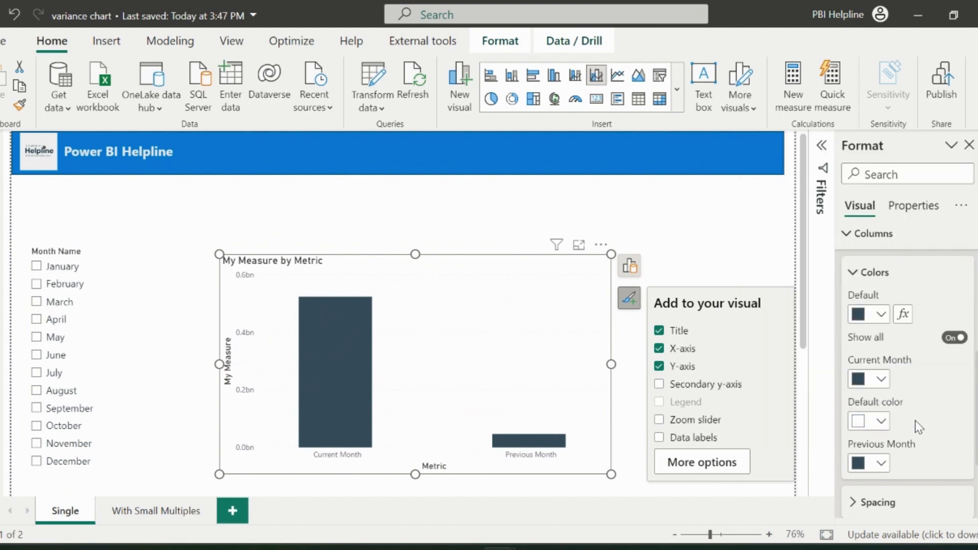
Color the Previous Month column light gray and the Current Month column steel blue.
{"action": "left_click", "coordinate": [881, 465]}
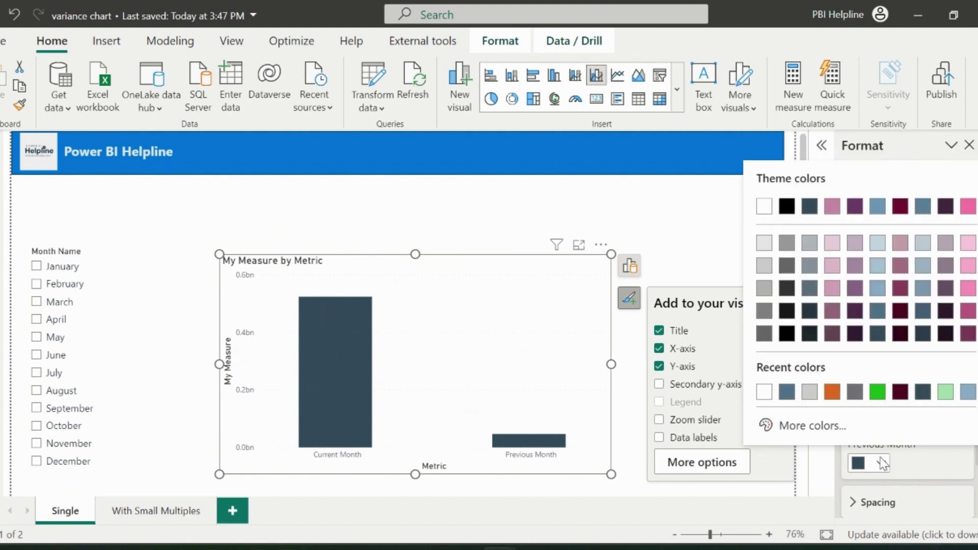
{"action": "left_click", "coordinate": [811, 396]}
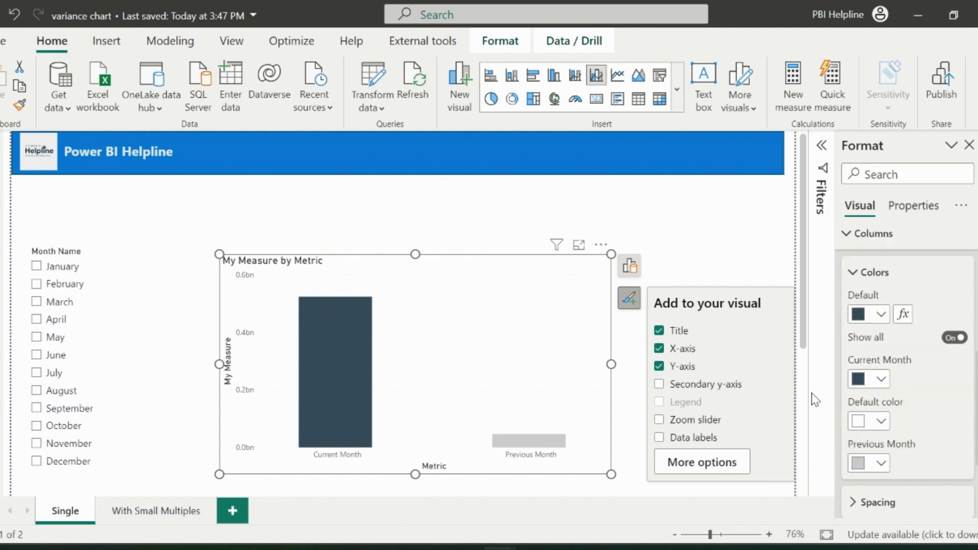
{"action": "left_click", "coordinate": [882, 381]}
{"action": "left_click", "coordinate": [817, 308]}
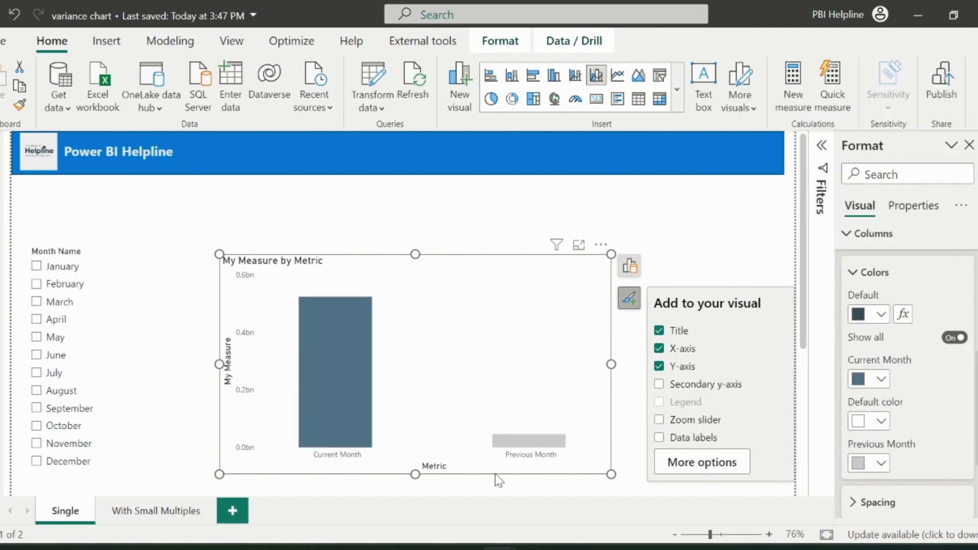
Sort the chart's axis by Metric and turn off the X-axis title.
{"action": "left_click", "coordinate": [601, 245]}
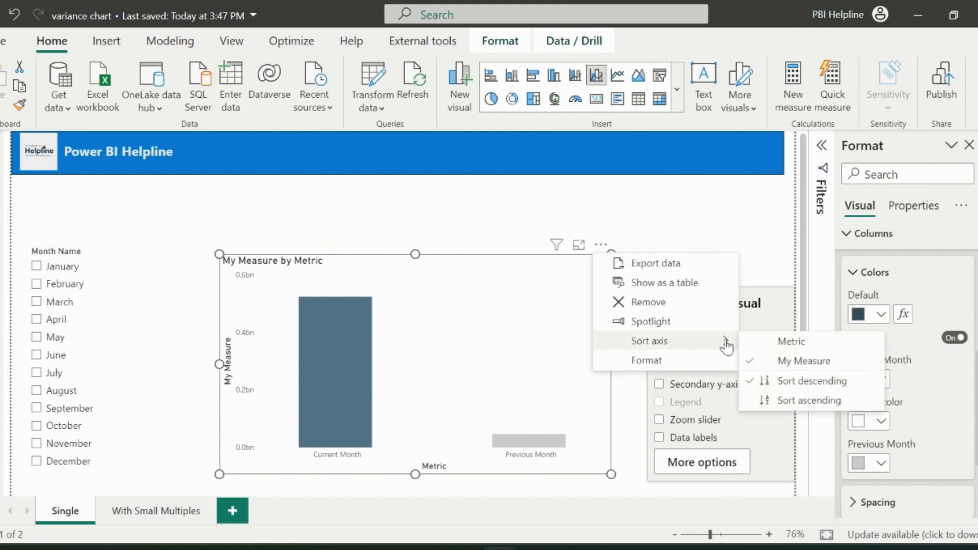
{"action": "left_click", "coordinate": [782, 341]}
{"action": "scroll", "coordinate": [873, 295], "scroll_direction": "up", "scroll_amount": 4}
{"action": "scroll", "coordinate": [873, 294], "scroll_direction": "up", "scroll_amount": 2}
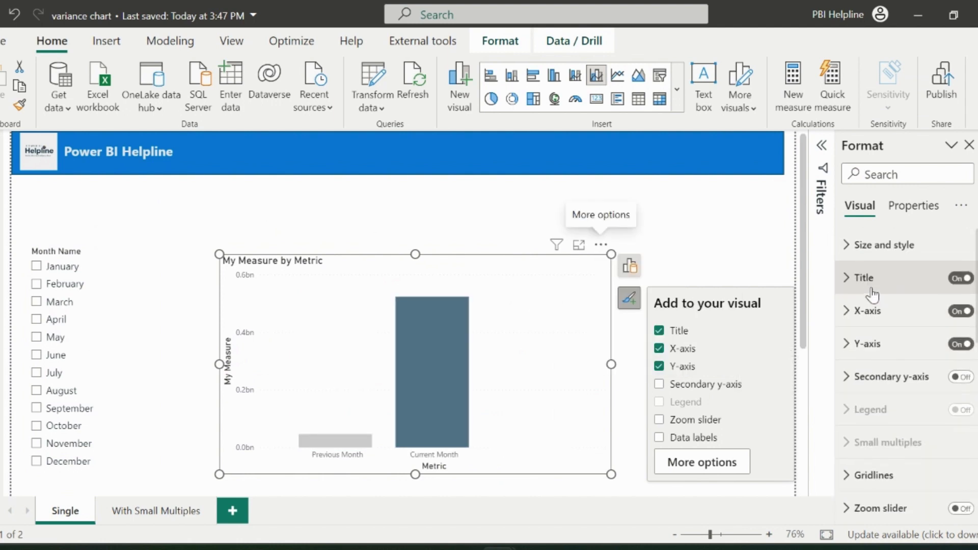
{"action": "left_click", "coordinate": [871, 310]}
{"action": "scroll", "coordinate": [907, 458], "scroll_direction": "down", "scroll_amount": 2}
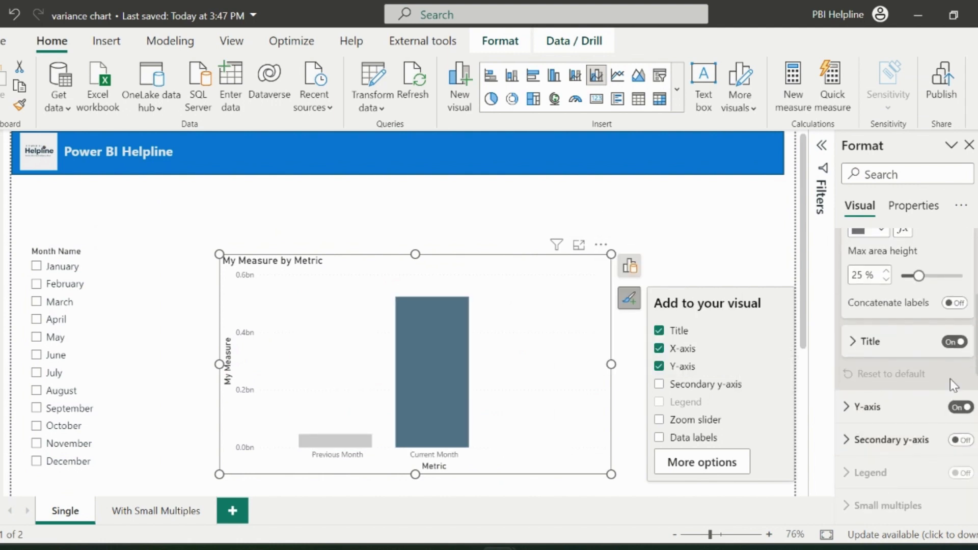
{"action": "scroll", "coordinate": [906, 420], "scroll_direction": "up", "scroll_amount": 5}
{"action": "left_click", "coordinate": [867, 310]}
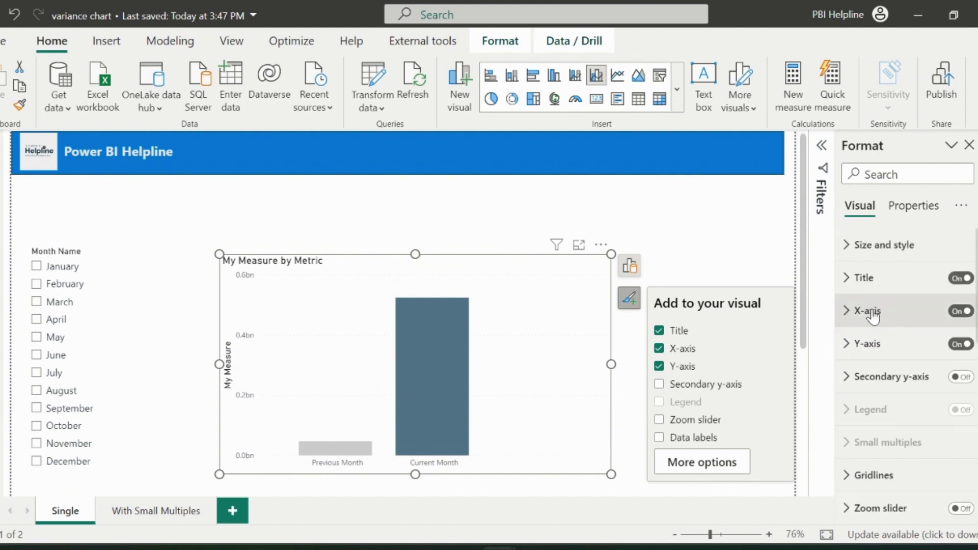
Turn off the chart's Y-axis along with its axis title, and hide the chart title.
{"action": "left_click", "coordinate": [867, 343]}
{"action": "scroll", "coordinate": [906, 437], "scroll_direction": "down", "scroll_amount": 5}
{"action": "scroll", "coordinate": [940, 447], "scroll_direction": "up", "scroll_amount": 6}
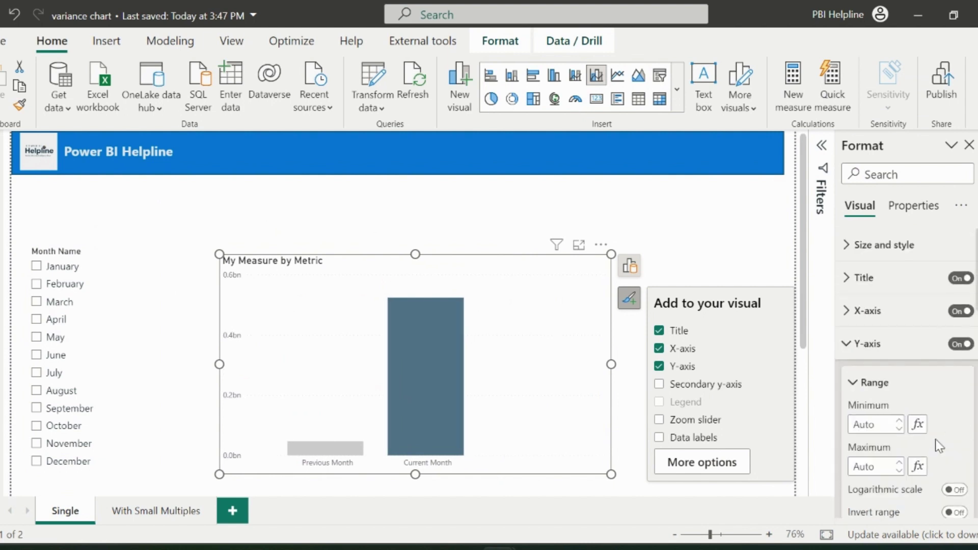
{"action": "left_click", "coordinate": [961, 344]}
{"action": "left_click", "coordinate": [960, 278]}
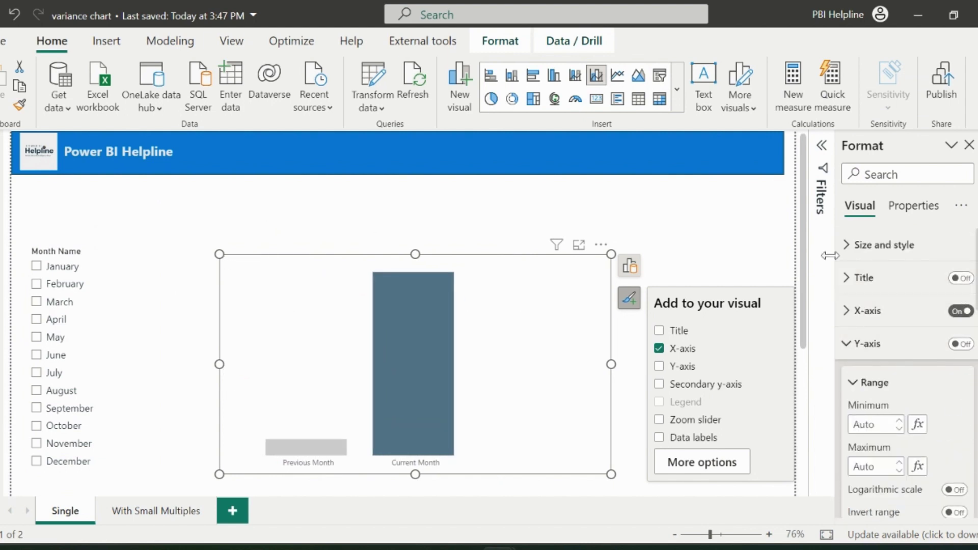
{"action": "left_click", "coordinate": [707, 247]}
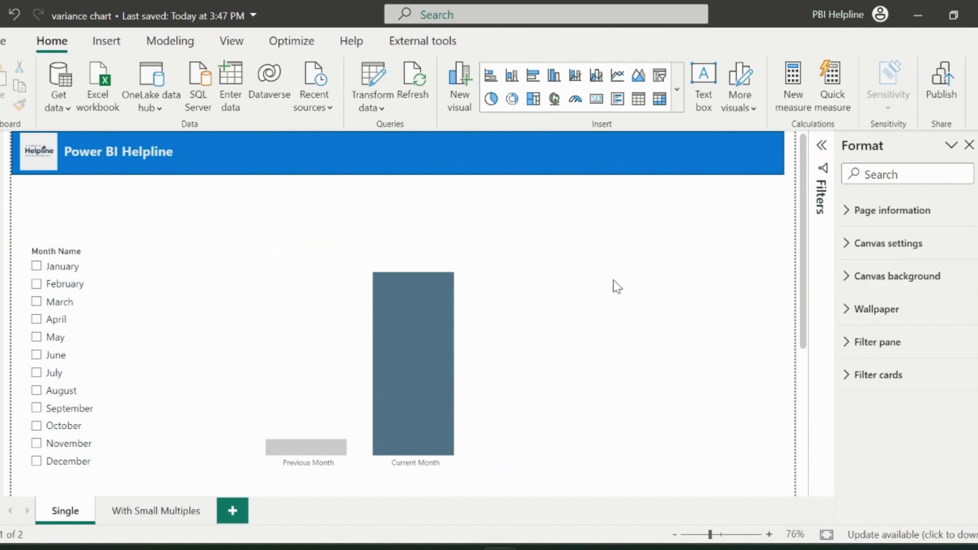
Nudge the chart slightly toward the month slicer.
{"action": "left_click", "coordinate": [591, 277]}
{"action": "left_click_drag", "start_coordinate": [600, 251], "coordinate": [590, 253]}
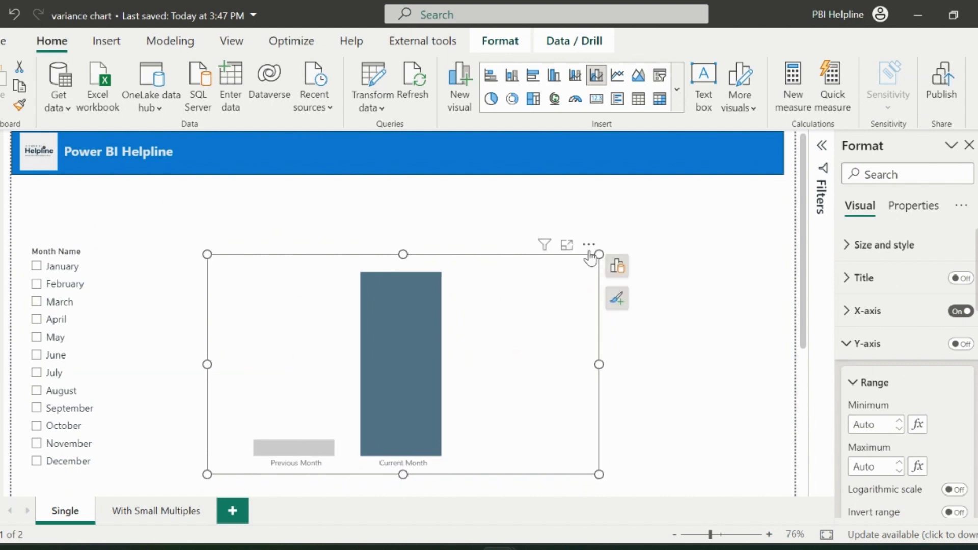
{"action": "left_click", "coordinate": [681, 367]}
Create a new measure named Current Month Line in the Sales table.
{"action": "right_click", "coordinate": [815, 399]}
{"action": "left_click", "coordinate": [843, 89]}
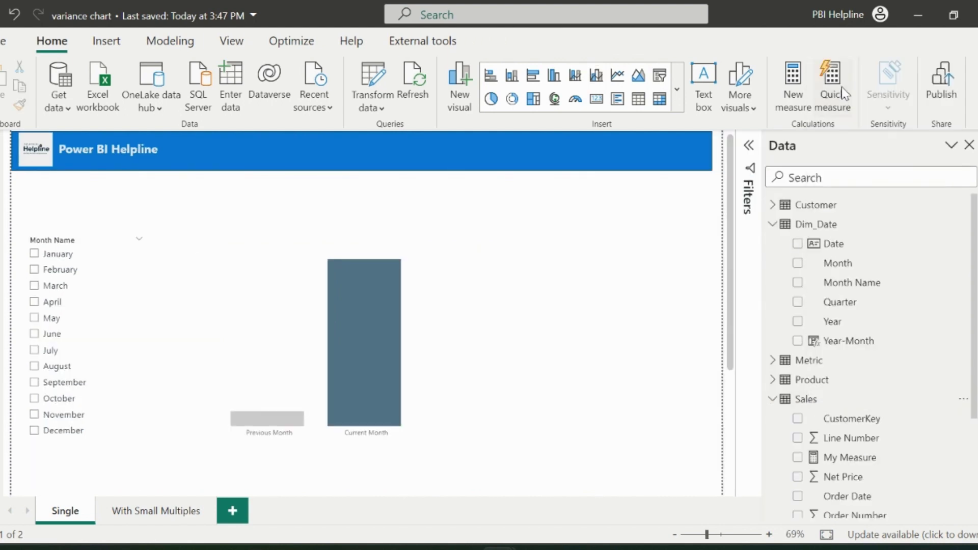
{"action": "left_click_drag", "start_coordinate": [138, 142], "coordinate": [57, 145]}
{"action": "type", "text": "Current "}
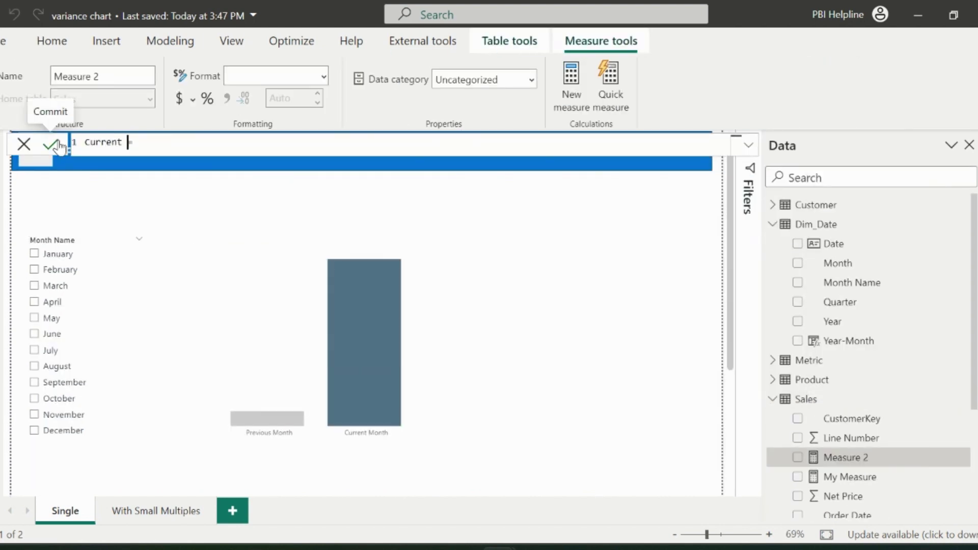
{"action": "type", "text": "Month Line ="}
{"action": "key", "text": "shift+Return"}
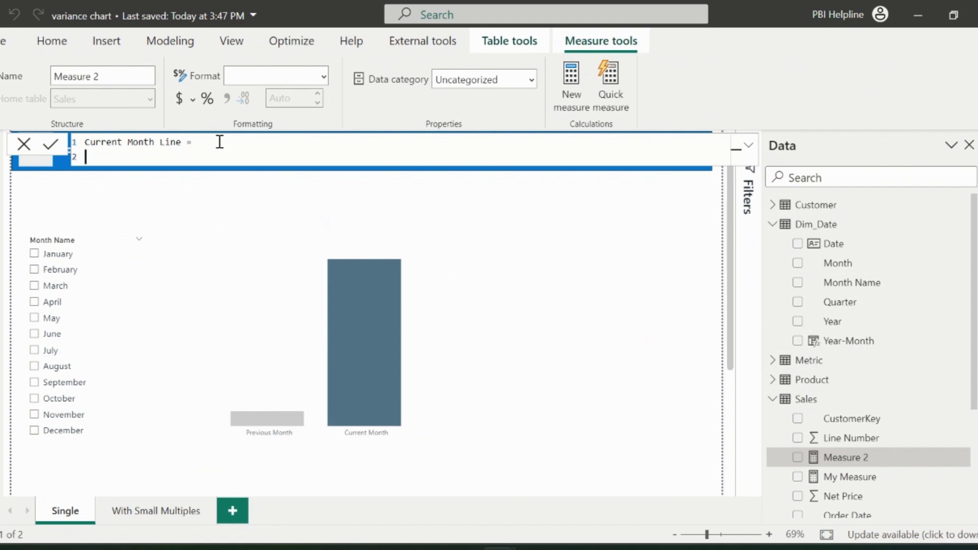
Define the measure as an IF returning BLANK() when SELECTEDVALUE(Metric[Metric]) = "Previous Month" and [Sales_total] otherwise, and commit it.
{"action": "type", "text": "IF("}
{"action": "key", "text": "shift+Return"}
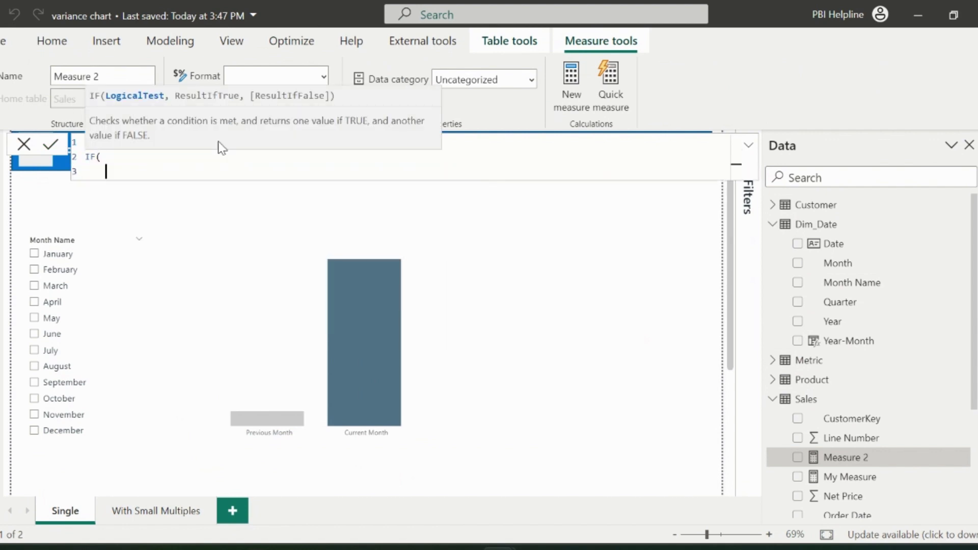
{"action": "type", "text": "selectedVALUE(Metric[Metric]) = "}
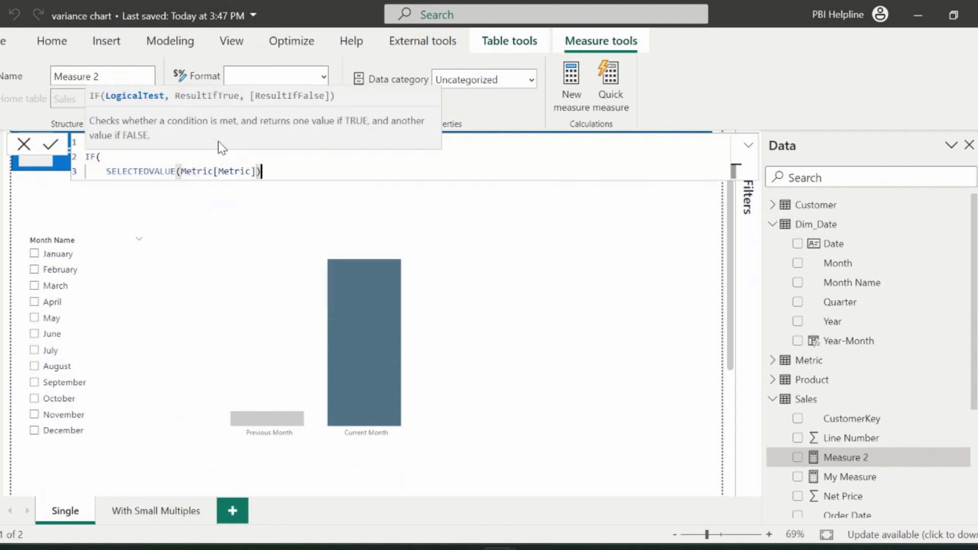
{"action": "type", "text": "\"Previous Month\", bl"}
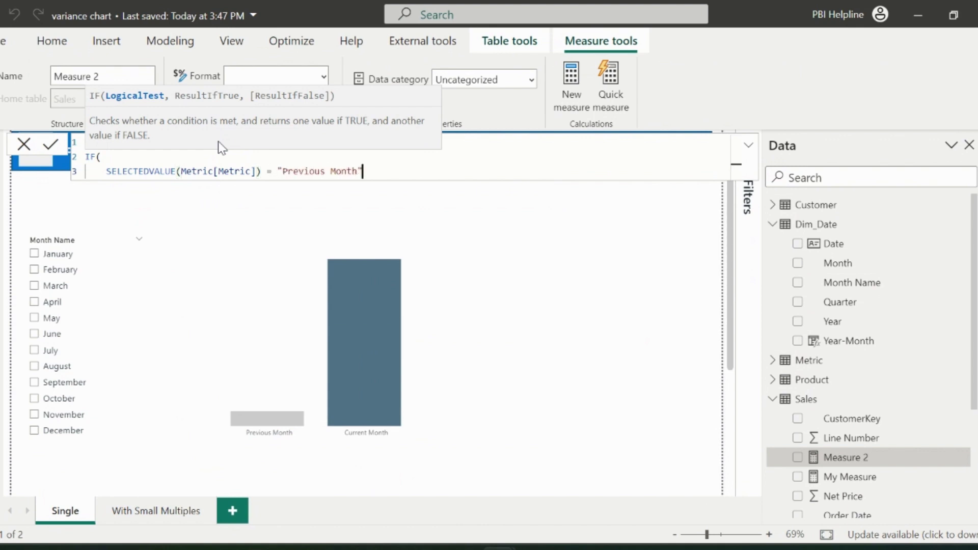
{"action": "key", "text": "Tab"}
{"action": "type", "text": "), "}
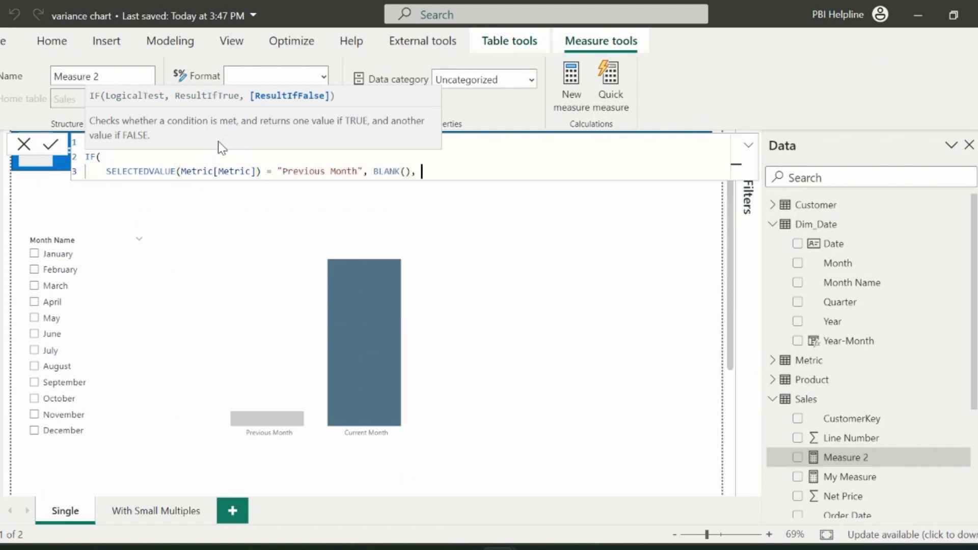
{"action": "type", "text": "tot"}
{"action": "key", "text": "Tab"}
{"action": "key", "text": "Return"}
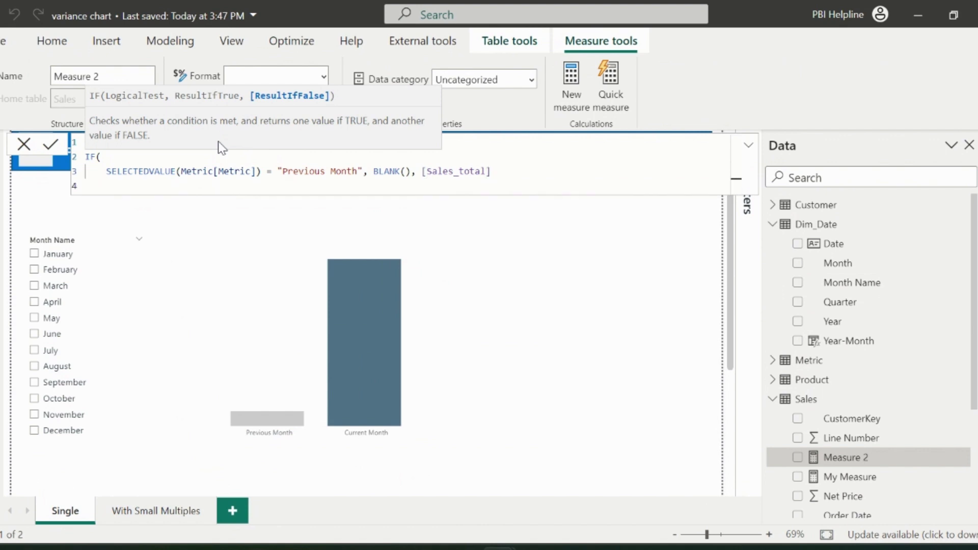
Add the Current Month Line measure to the chart's line y-axis.
{"action": "left_click", "coordinate": [509, 356]}
{"action": "left_click", "coordinate": [562, 255]}
{"action": "scroll", "coordinate": [648, 387], "scroll_direction": "down", "scroll_amount": 3}
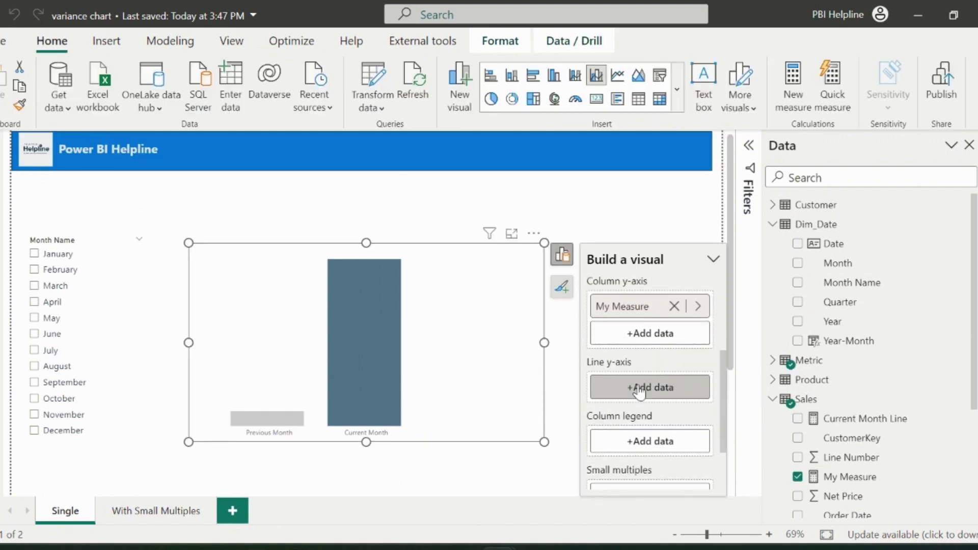
{"action": "left_click", "coordinate": [639, 393]}
{"action": "left_click", "coordinate": [739, 169]}
{"action": "left_click", "coordinate": [811, 190]}
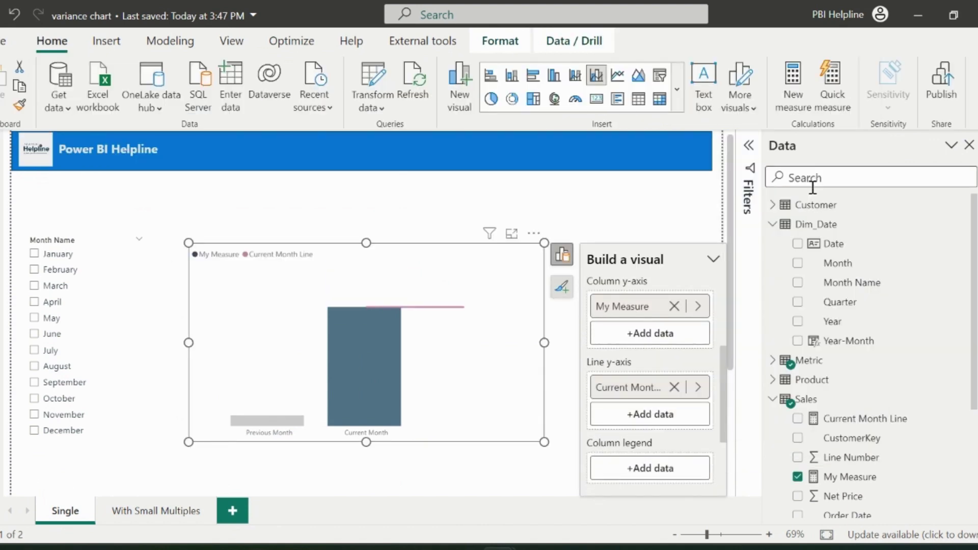
Add the Prev month Sales measure from the Sales table to the chart's line y-axis.
{"action": "left_click", "coordinate": [677, 426]}
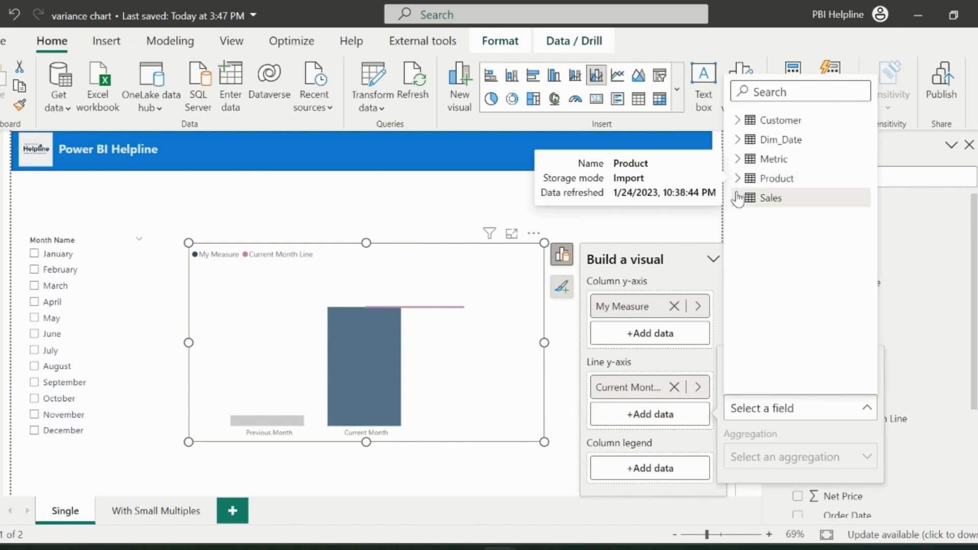
{"action": "left_click", "coordinate": [769, 198]}
{"action": "scroll", "coordinate": [785, 306], "scroll_direction": "down", "scroll_amount": 2}
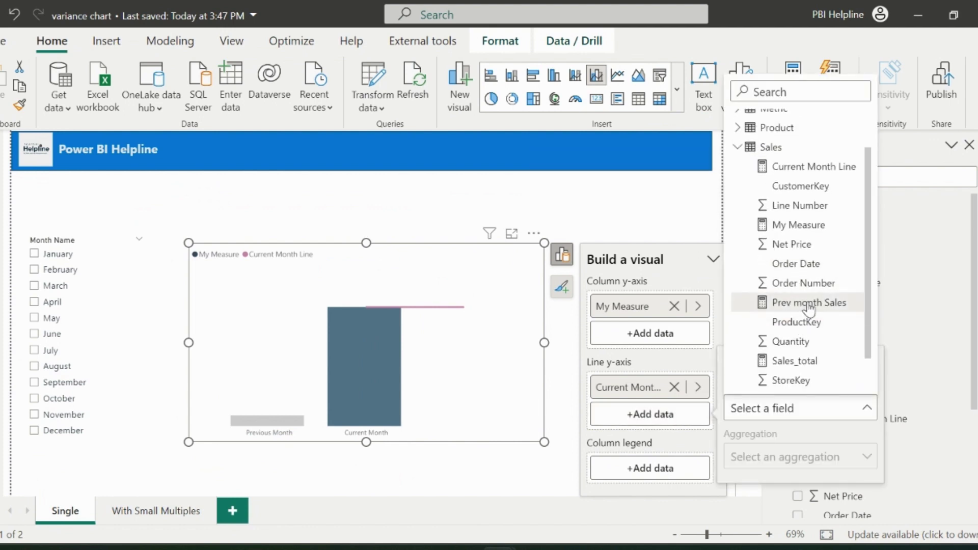
{"action": "left_click", "coordinate": [810, 304]}
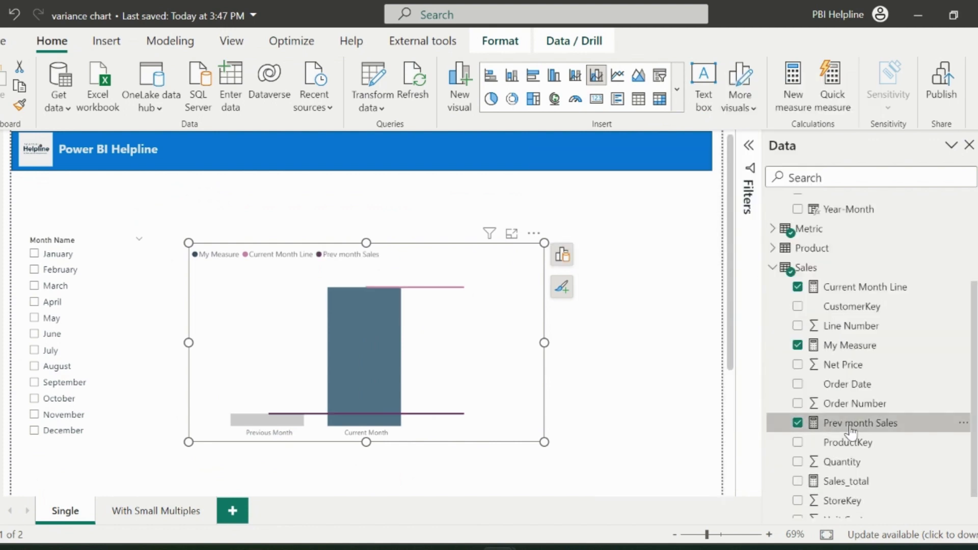
Change the format of the Prev month Sales measure to Dynamic.
{"action": "left_click", "coordinate": [860, 423]}
{"action": "left_click", "coordinate": [309, 80]}
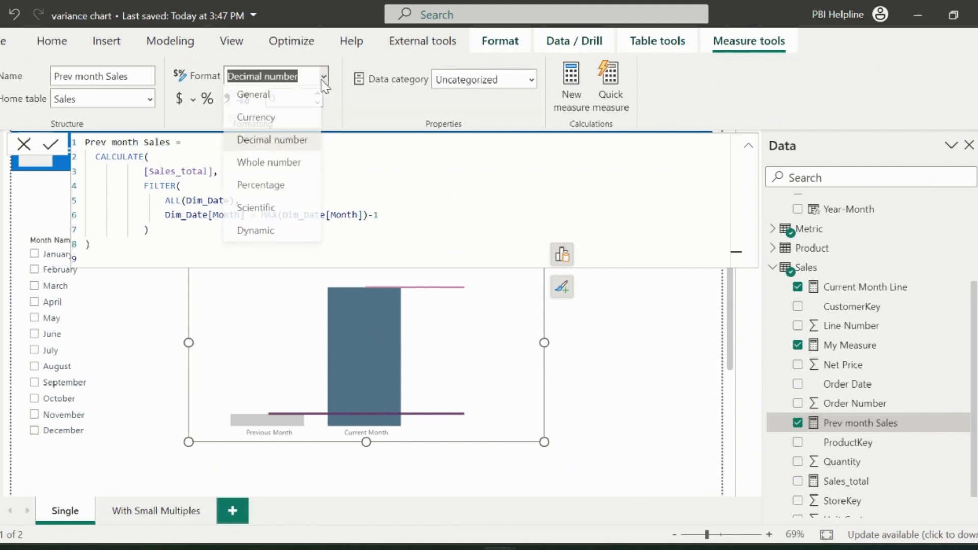
{"action": "left_click", "coordinate": [255, 228]}
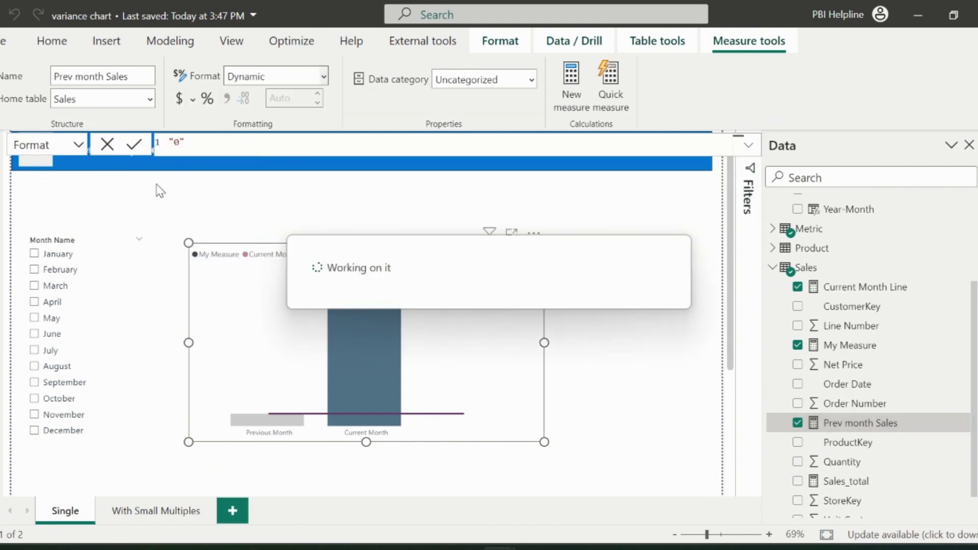
Replace the Prev month Sales format expression with the sales difference in millions ("#,0.0M"), UNICHAR(9650) and the percentage change.
{"action": "left_click_drag", "start_coordinate": [204, 145], "coordinate": [173, 143]}
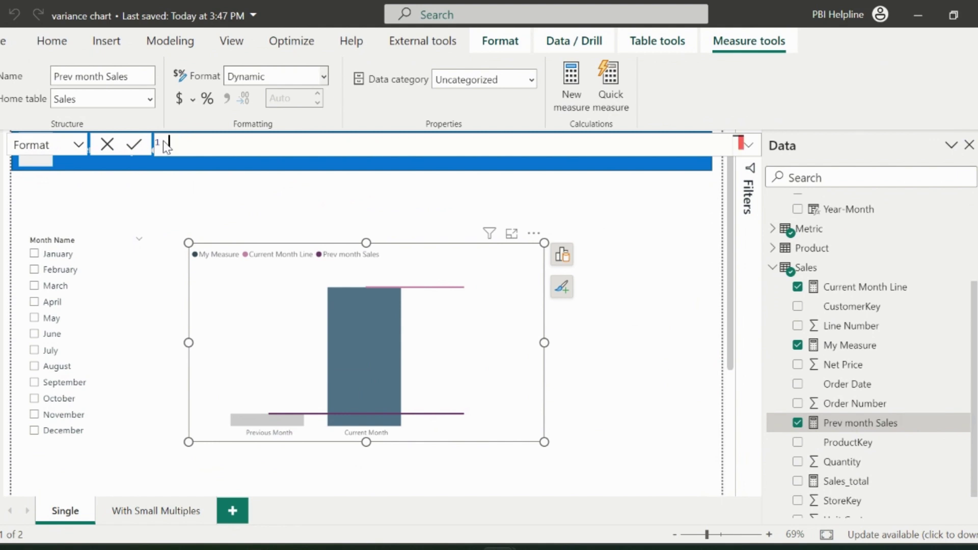
{"action": "type", "text": "\"\"\"\" & FORMAT( DIVIDE([Sales_total]- [prev month Sales],1000000) , \"#,0.0M\") & \" \" & UNICHAR(9650) & \" \" & FORMAT(DIVIDE([Sales_total]-[Prev month Sales], [Prev month Sales]), \"0.0%\")"}
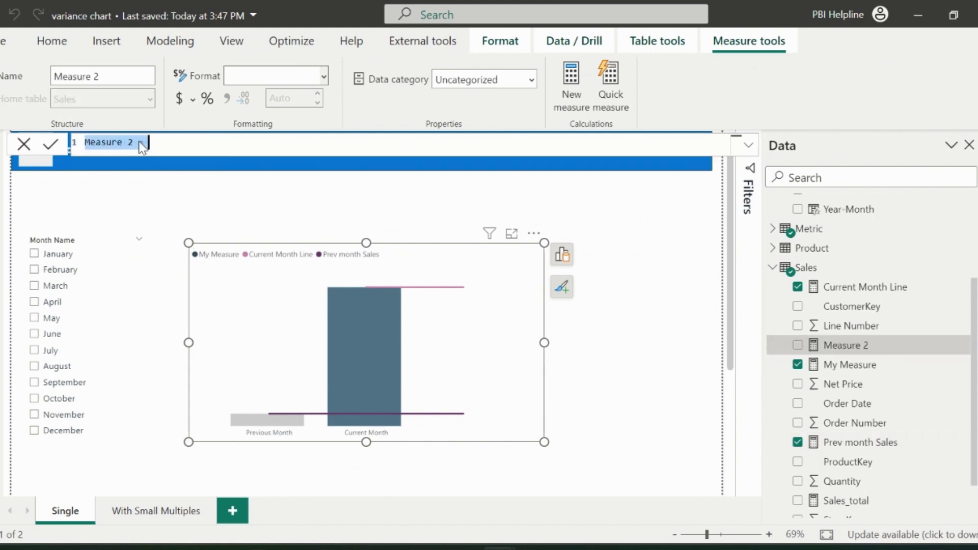
Define the new measure as Prev Month_1 = [Prev month Sales] and commit it.
{"action": "left_click_drag", "start_coordinate": [140, 144], "coordinate": [57, 144]}
{"action": "type", "text": "Prev Month_"}
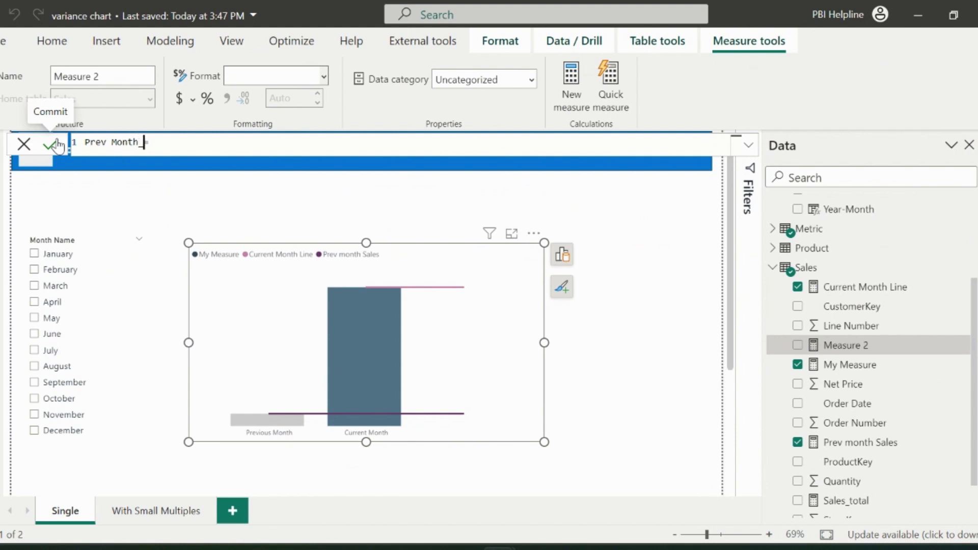
{"action": "type", "text": "prev"}
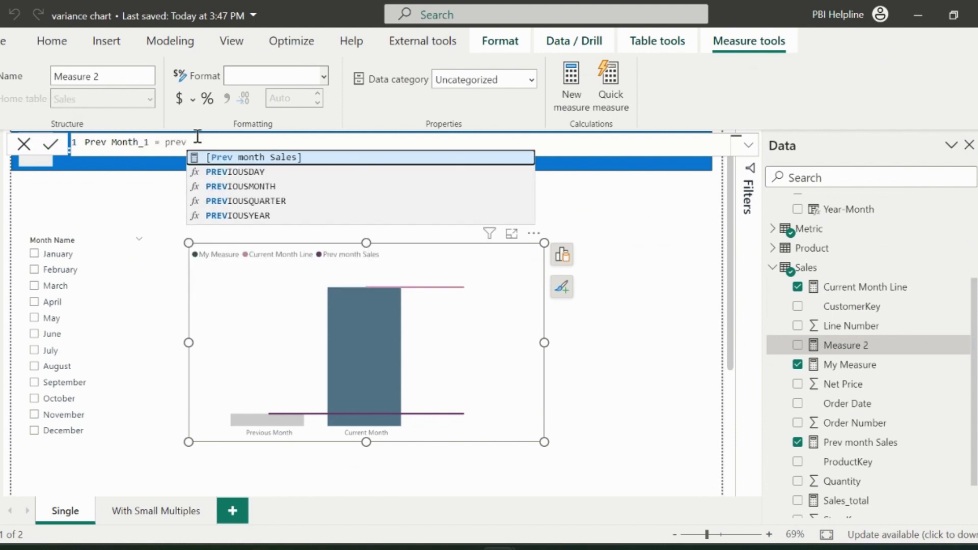
{"action": "key", "text": "Tab"}
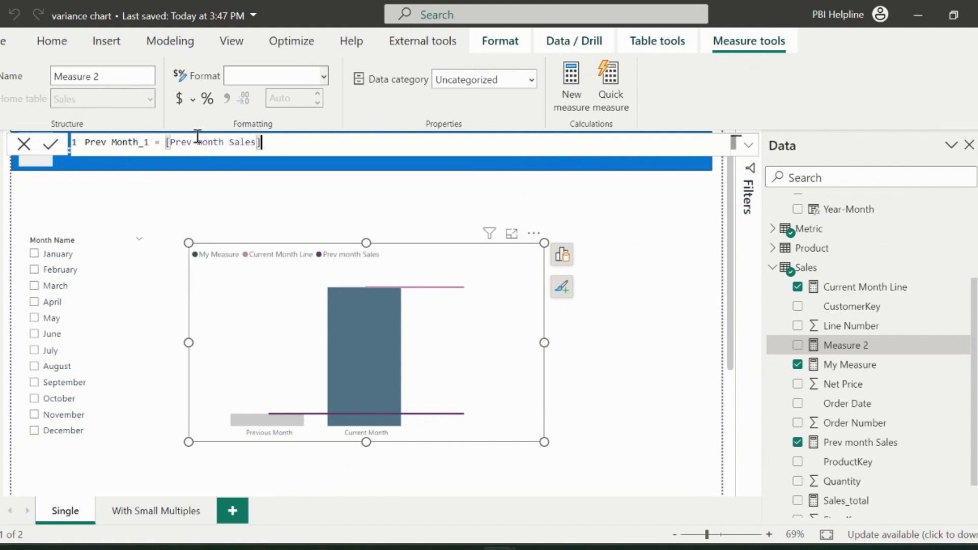
{"action": "left_click", "coordinate": [52, 148]}
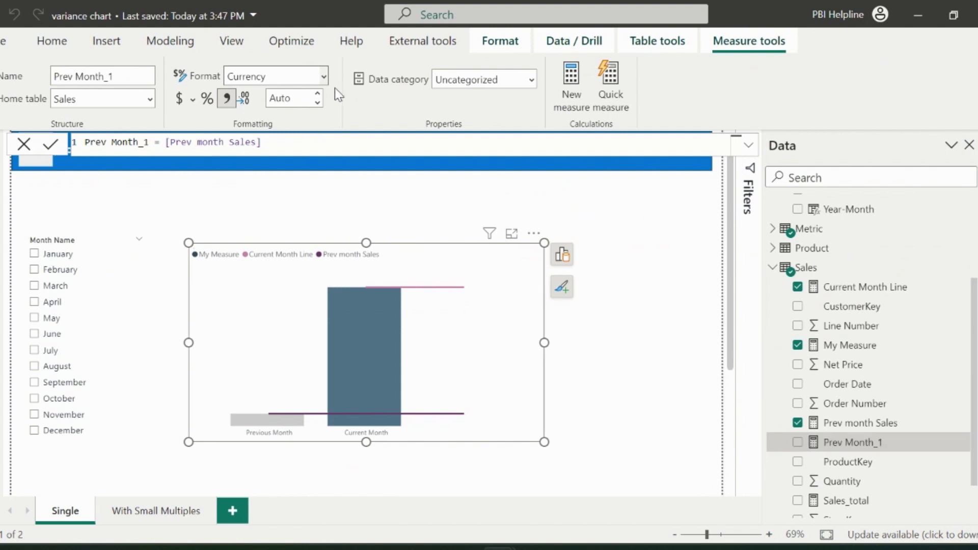
Set Prev Month_1's format to Dynamic, with an expression joining the difference in millions ("#,0.0M"), a UNICHAR symbol and the percentage change ("0.0%").
{"action": "left_click", "coordinate": [324, 78]}
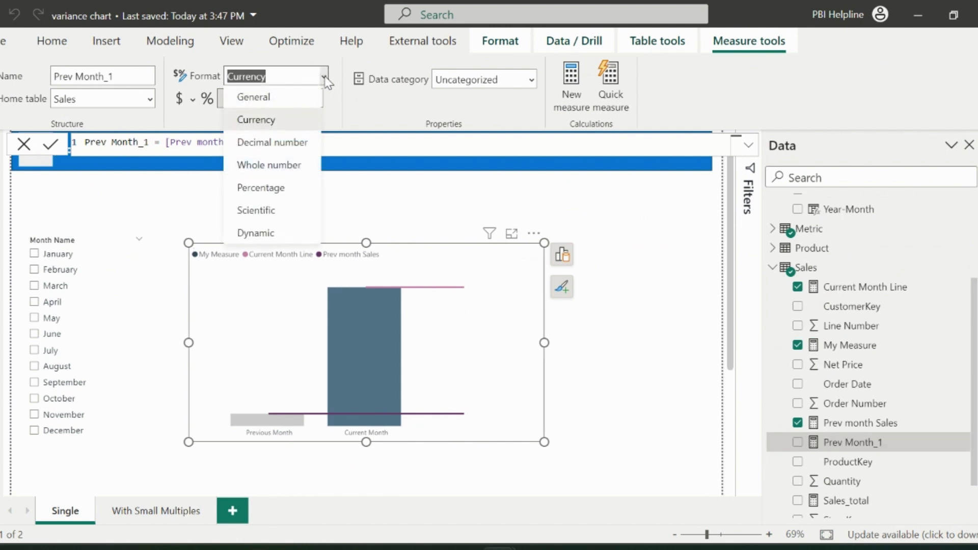
{"action": "left_click", "coordinate": [256, 232]}
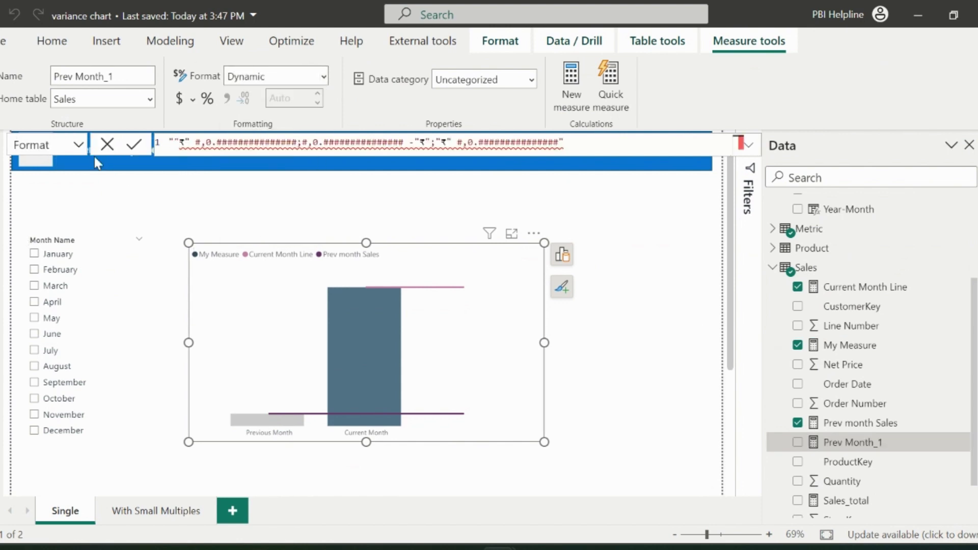
{"action": "left_click_drag", "start_coordinate": [564, 148], "coordinate": [145, 138]}
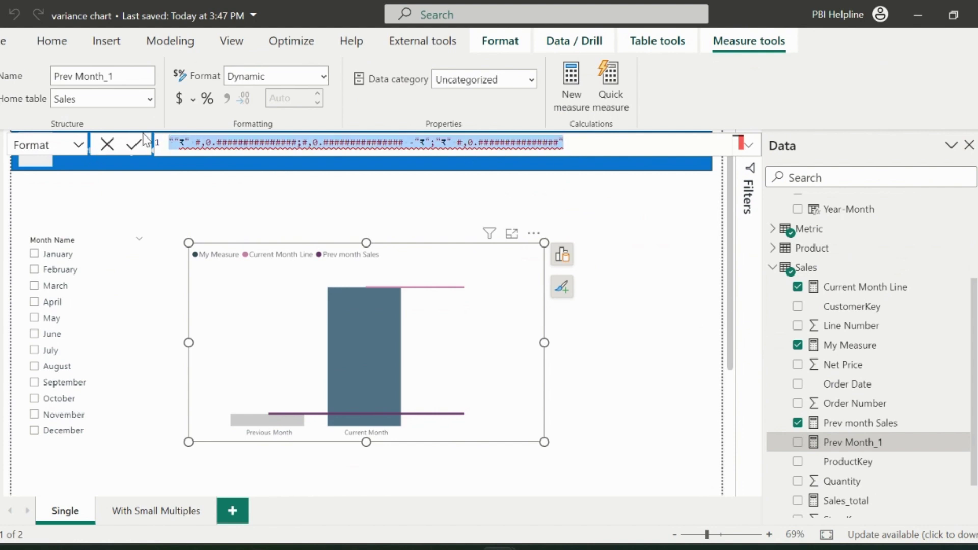
{"action": "key", "text": "BackSpace"}
{"action": "type", "text": "\"\"\"\" & FORMAT(             DIVIDE([Sales_total]- [prev month Sales],1000000) , \"#,0.0M\") & \" \" & UNICHAR(9650) & \" \" &                 FORMAT(DIVIDE([Sales_total]-[Prev month Sales], [Prev month Sales]), \"0.0%\")"}
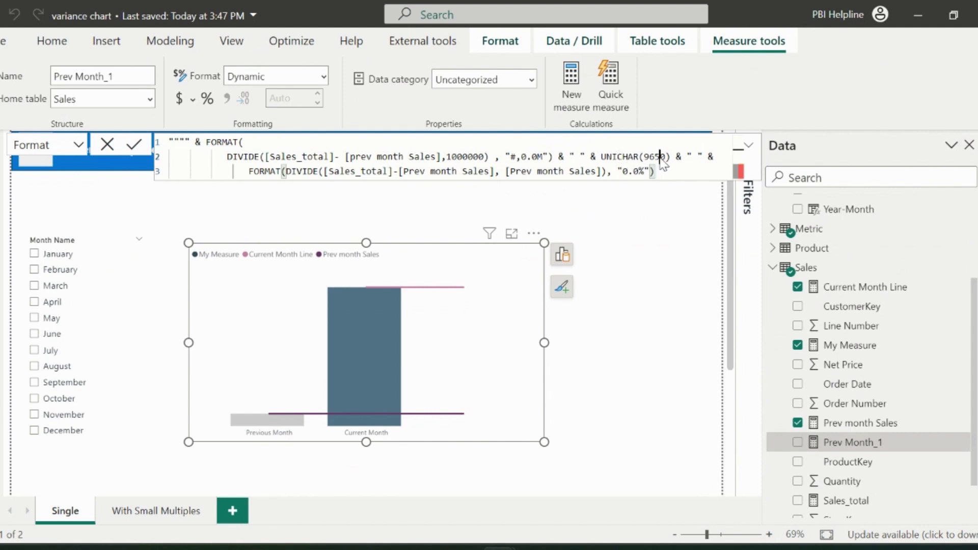
Add the Prev Month_1 measure from the Sales table to the chart's line y-axis.
{"action": "left_click", "coordinate": [562, 255]}
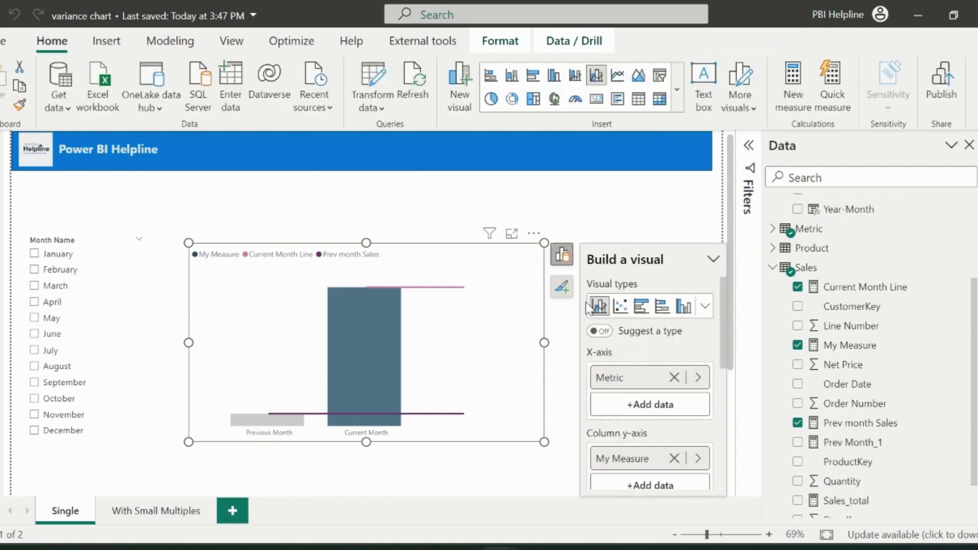
{"action": "scroll", "coordinate": [590, 307], "scroll_direction": "down", "scroll_amount": 4}
{"action": "left_click", "coordinate": [650, 420]}
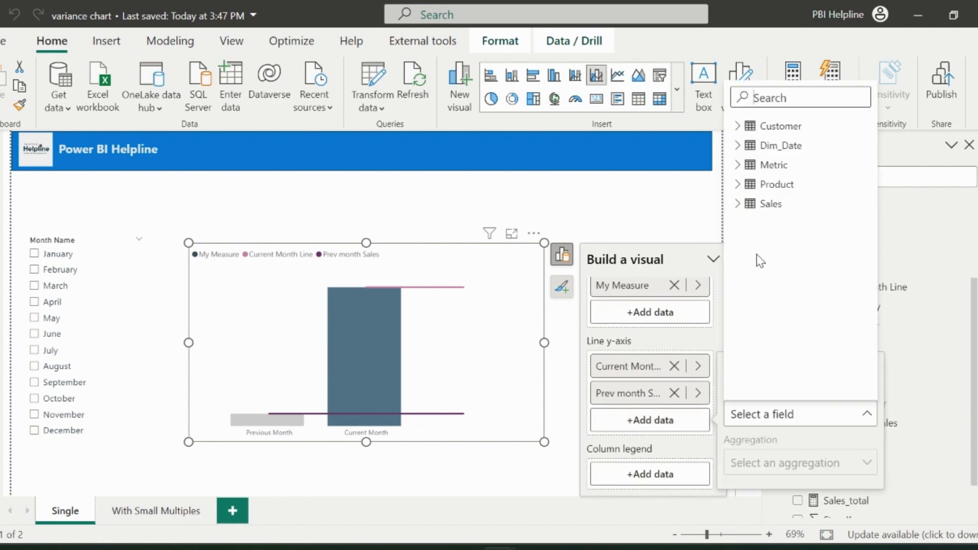
{"action": "left_click", "coordinate": [738, 204]}
{"action": "scroll", "coordinate": [815, 360], "scroll_direction": "down", "scroll_amount": 1}
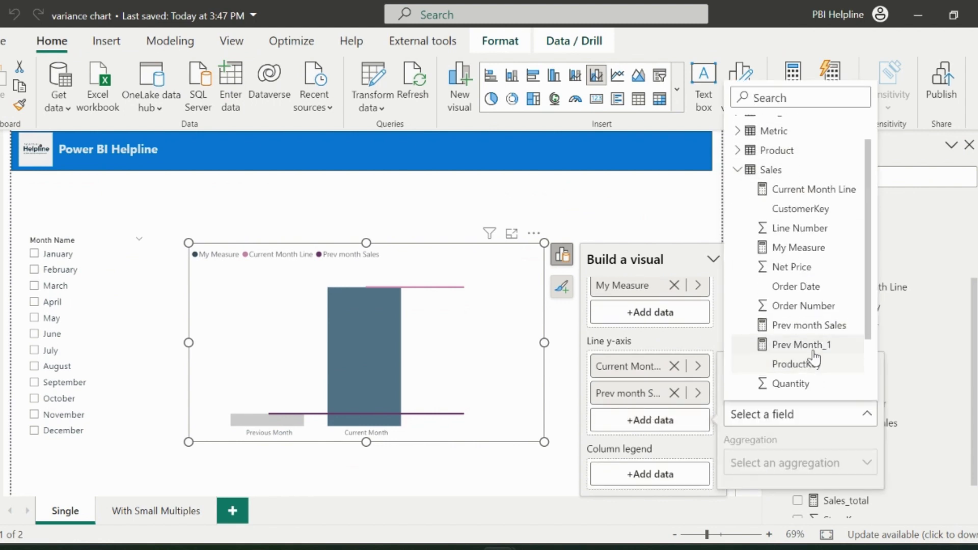
{"action": "left_click", "coordinate": [814, 352]}
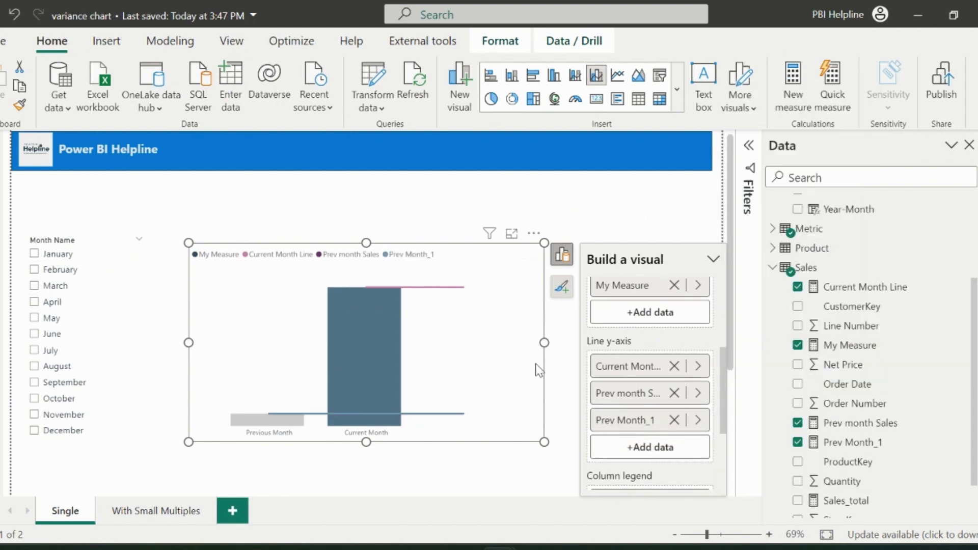
Set all the chart's lines to the Dashed style with a 1 px stroke width.
{"action": "left_click", "coordinate": [562, 287]}
{"action": "scroll", "coordinate": [892, 439], "scroll_direction": "down", "scroll_amount": 2}
{"action": "left_click", "coordinate": [891, 438]}
{"action": "left_click", "coordinate": [889, 455]}
{"action": "scroll", "coordinate": [889, 451], "scroll_direction": "down", "scroll_amount": 2}
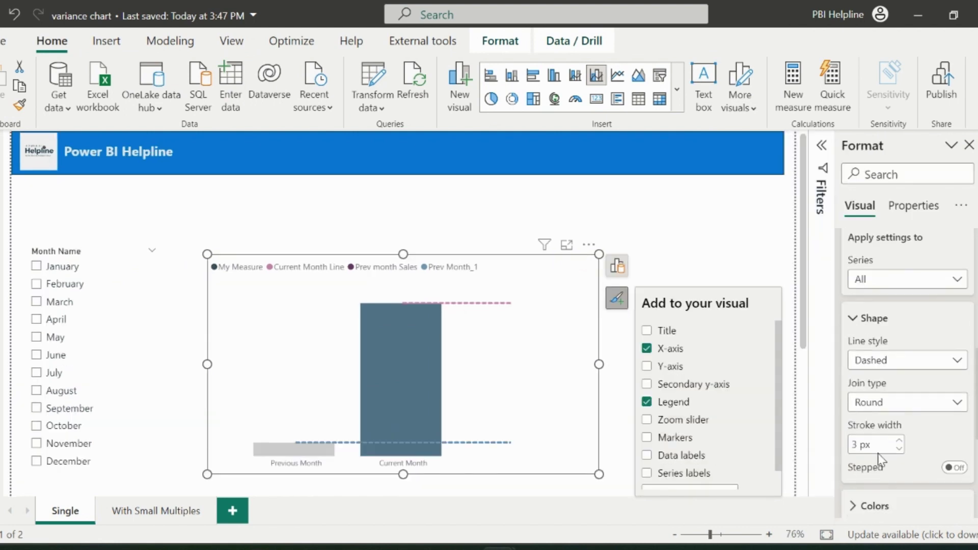
{"action": "left_click", "coordinate": [899, 435]}
{"action": "left_click", "coordinate": [900, 435]}
{"action": "scroll", "coordinate": [923, 439], "scroll_direction": "down", "scroll_amount": 2}
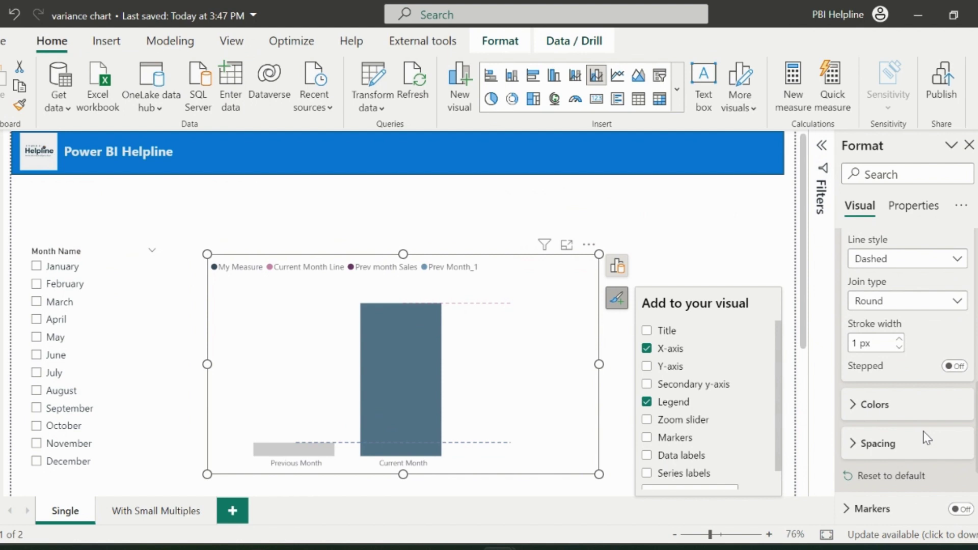
Color the Prev Month_1, Prev month Sales and Current Month Line series light grey.
{"action": "left_click", "coordinate": [888, 417]}
{"action": "scroll", "coordinate": [886, 413], "scroll_direction": "down", "scroll_amount": 1}
{"action": "left_click", "coordinate": [882, 378]}
{"action": "left_click", "coordinate": [787, 305]}
{"action": "left_click", "coordinate": [883, 420]}
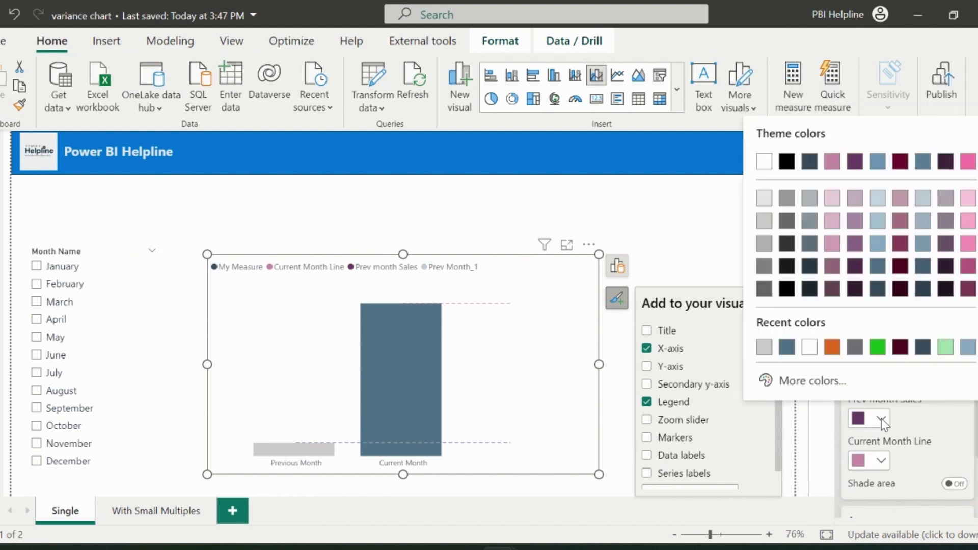
{"action": "left_click", "coordinate": [764, 347]}
{"action": "left_click", "coordinate": [882, 460]}
{"action": "left_click", "coordinate": [772, 386]}
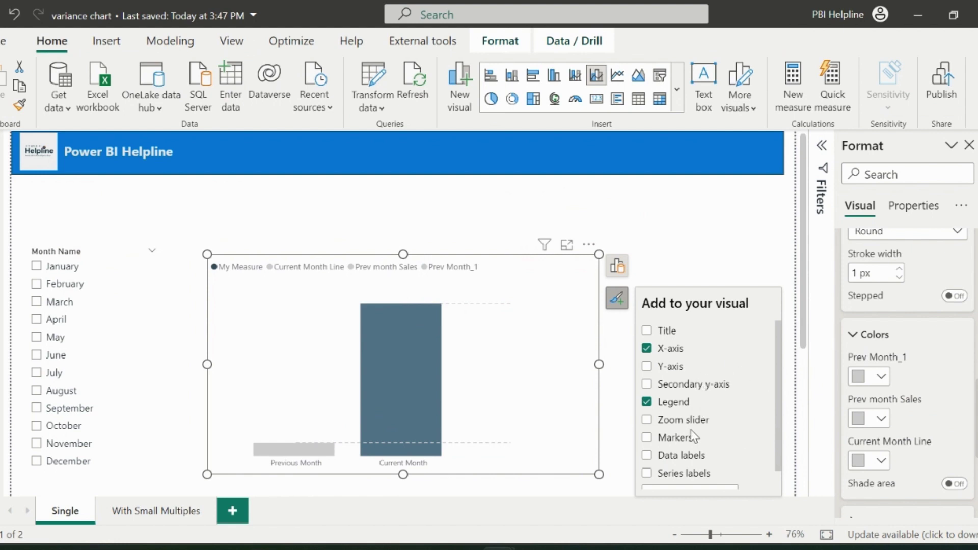
Filter the report page to February with the Month Name slicer.
{"action": "left_click", "coordinate": [61, 288]}
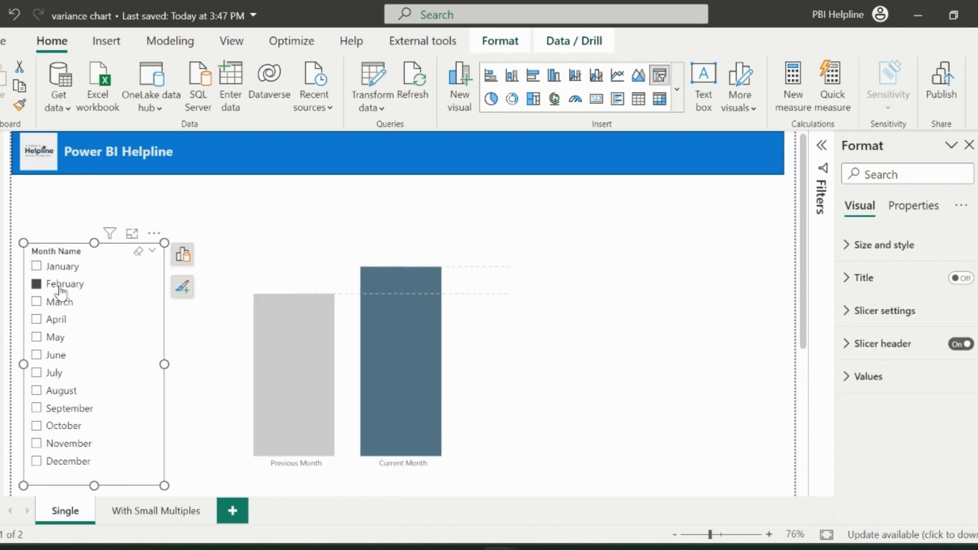
{"action": "left_click", "coordinate": [148, 210]}
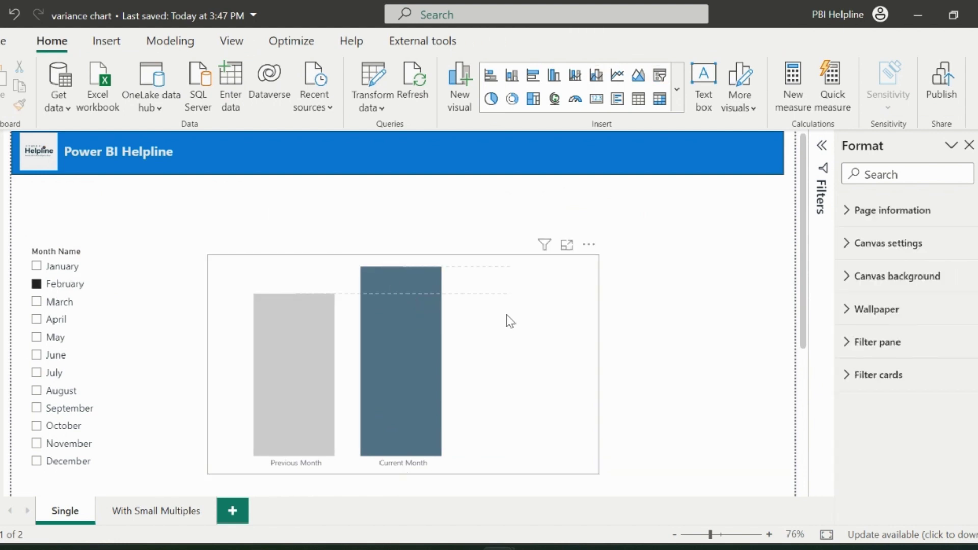
Find the column chart's secondary y-axis setting and switch it on and off again.
{"action": "left_click", "coordinate": [581, 339]}
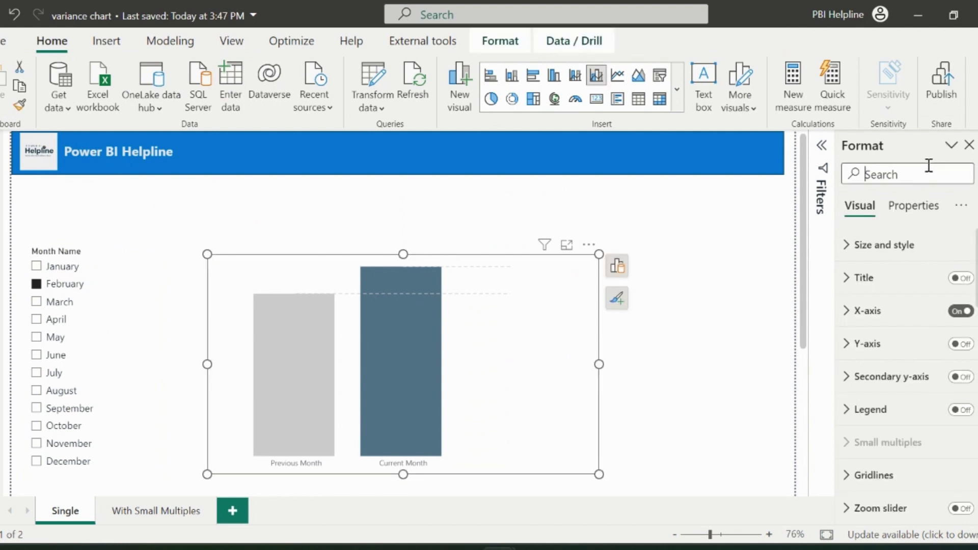
{"action": "type", "text": "sec"}
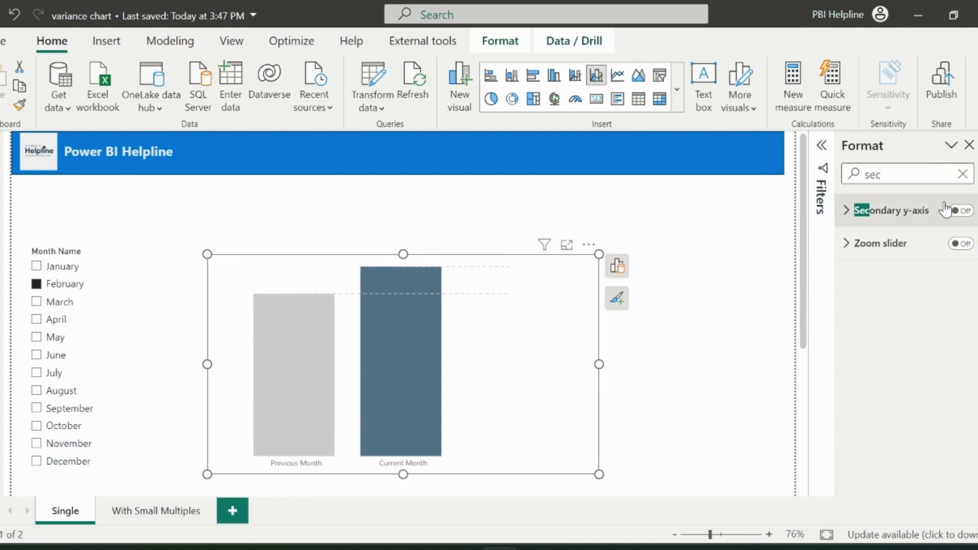
{"action": "left_click", "coordinate": [959, 210]}
{"action": "left_click", "coordinate": [959, 211]}
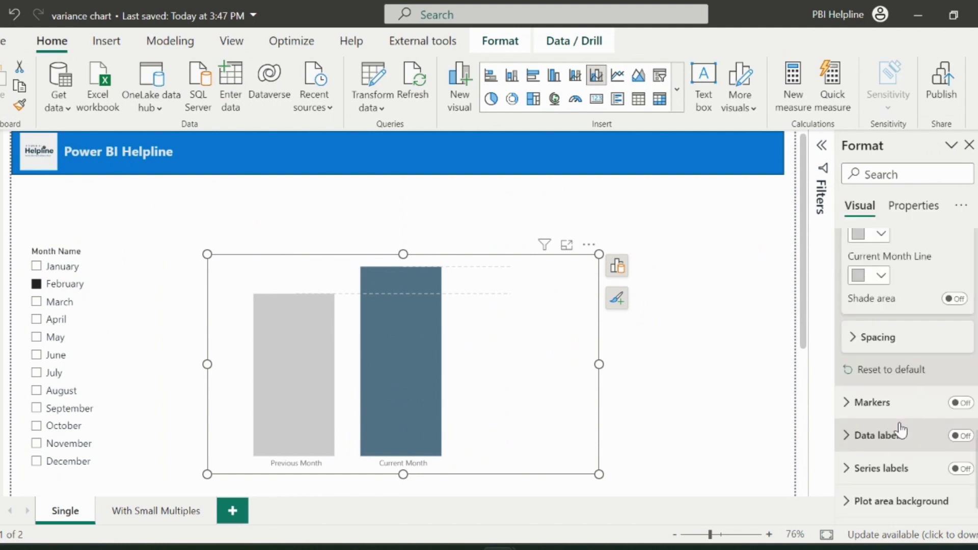
Open the column chart's error bars settings.
{"action": "scroll", "coordinate": [900, 430], "scroll_direction": "up", "scroll_amount": 3}
{"action": "scroll", "coordinate": [900, 430], "scroll_direction": "down", "scroll_amount": 4}
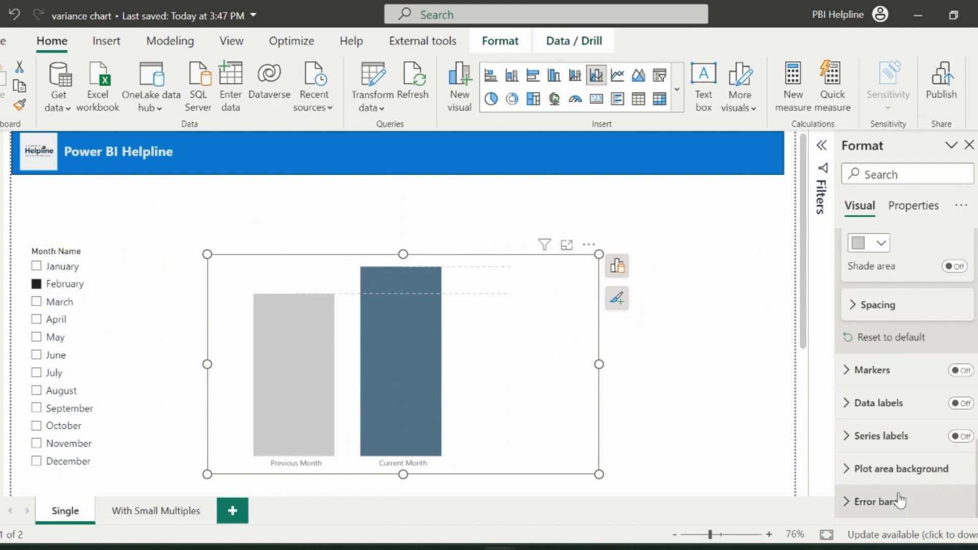
{"action": "left_click", "coordinate": [875, 501]}
{"action": "scroll", "coordinate": [893, 505], "scroll_direction": "down", "scroll_amount": 2}
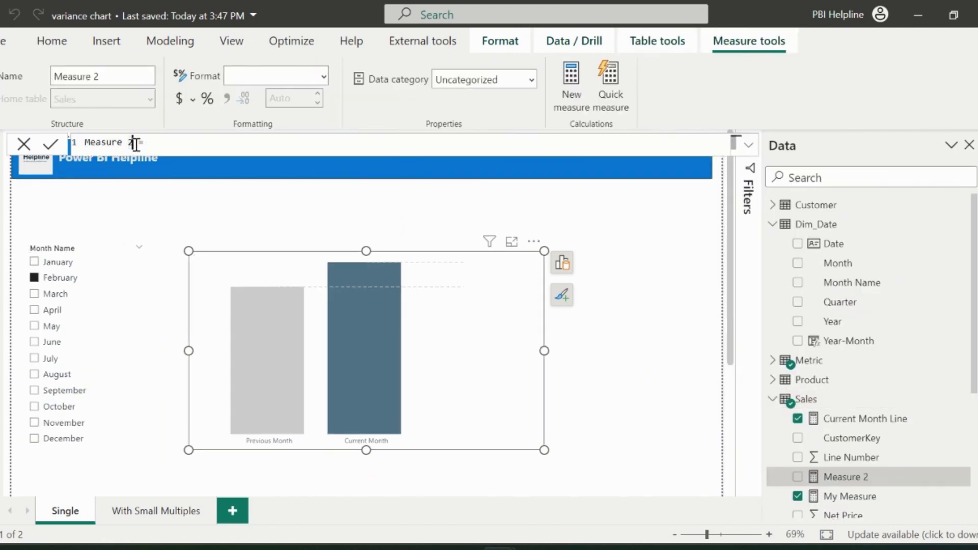
Name the new measure Upper and begin its formula on a new line.
{"action": "left_click_drag", "start_coordinate": [134, 144], "coordinate": [82, 145]}
{"action": "type", "text": "Upper"}
{"action": "left_click", "coordinate": [144, 146]}
{"action": "key", "text": "shift+Return"}
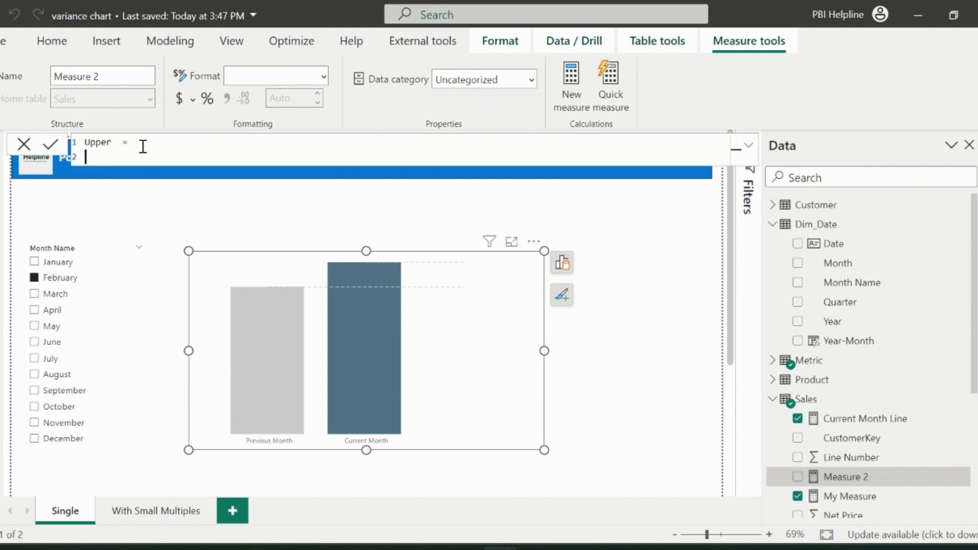
Begin an IF in the Upper measure with the first condition SELECTEDVALUE(Metric[Metric]) = "" followed by &&.
{"action": "type", "text": "IF("}
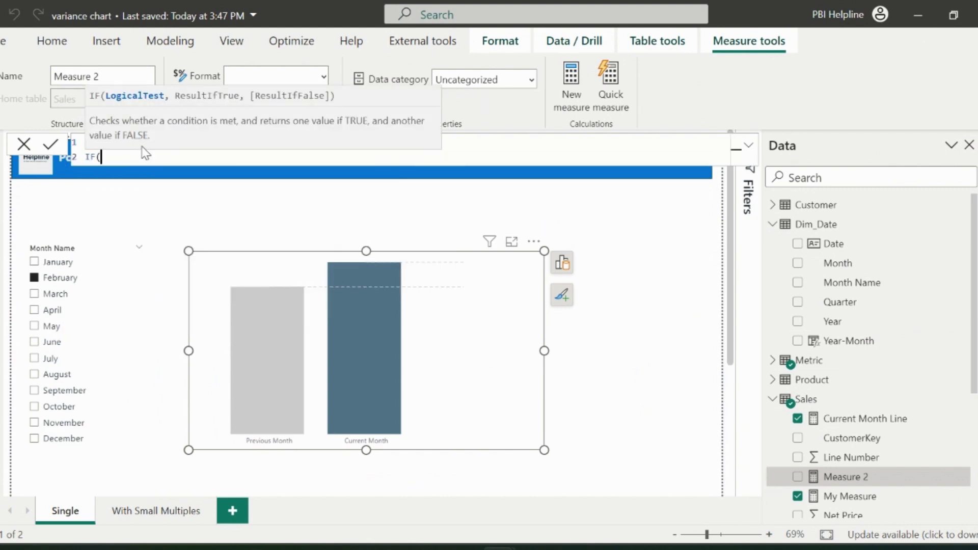
{"action": "key", "text": "shift+Return"}
{"action": "type", "text": "selectedv"}
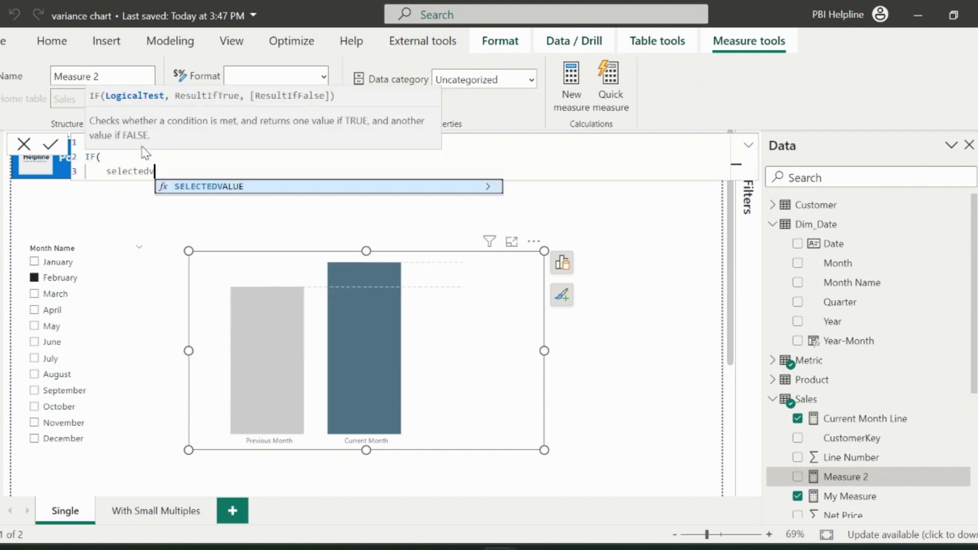
{"action": "key", "text": "Tab"}
{"action": "type", "text": "(metric"}
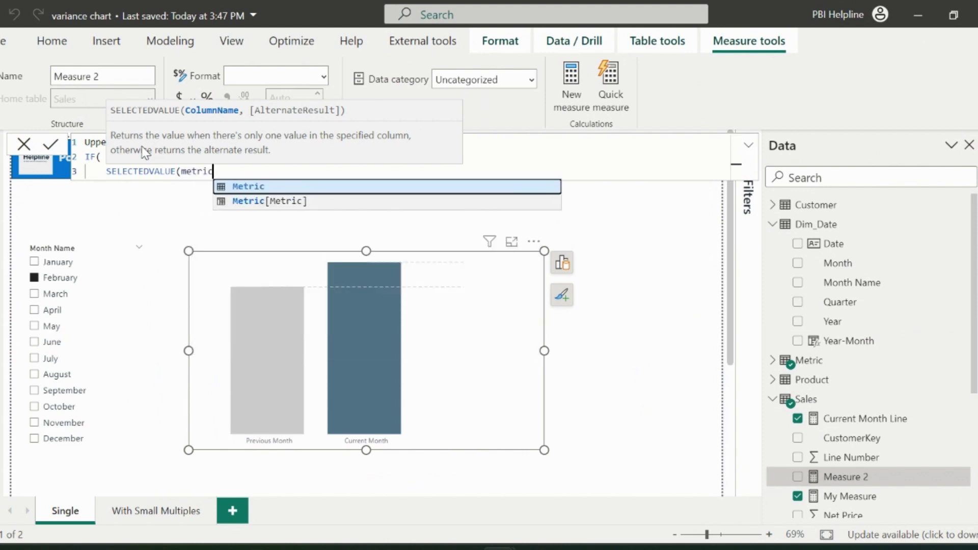
{"action": "key", "text": "Down"}
{"action": "key", "text": "Tab"}
{"action": "type", "text": ") = "}
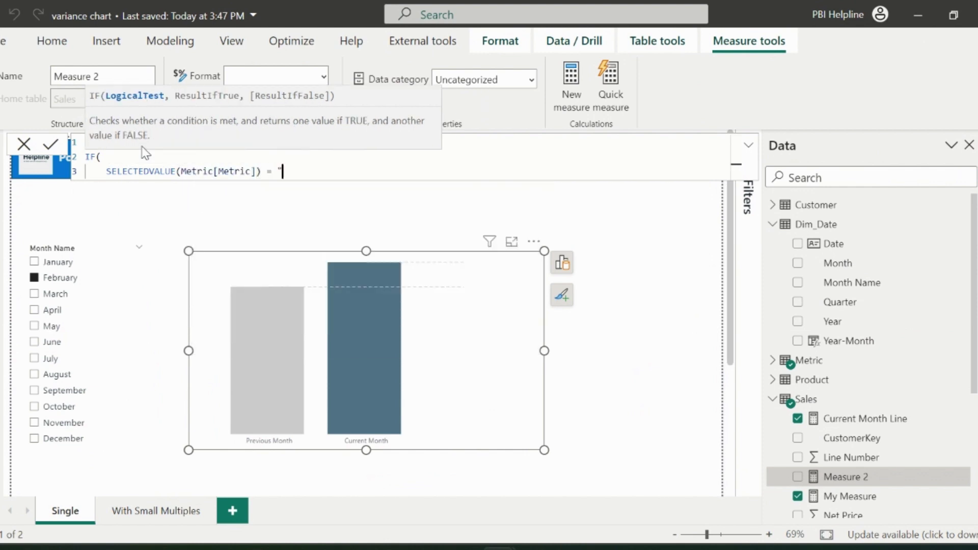
{"action": "type", "text": "\"\" &&"}
{"action": "key", "text": "shift+Return"}
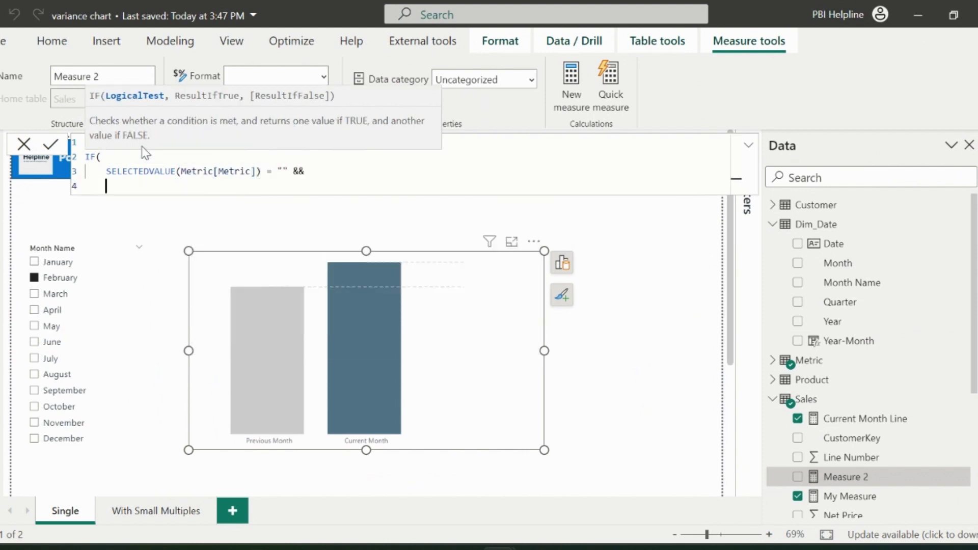
Add [Prev month Sales] < Sales[Sales_total] as the second condition of the IF.
{"action": "type", "text": "[pr"}
{"action": "key", "text": "Tab"}
{"action": "type", "text": "< Sales[Sales_t"}
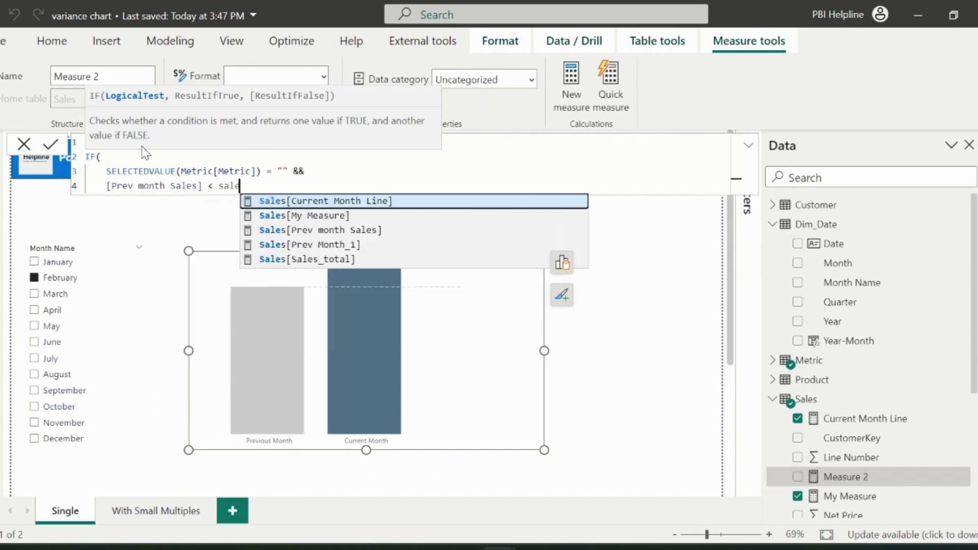
{"action": "key", "text": "Tab"}
{"action": "type", "text": ","}
{"action": "key", "text": "shift+Return"}
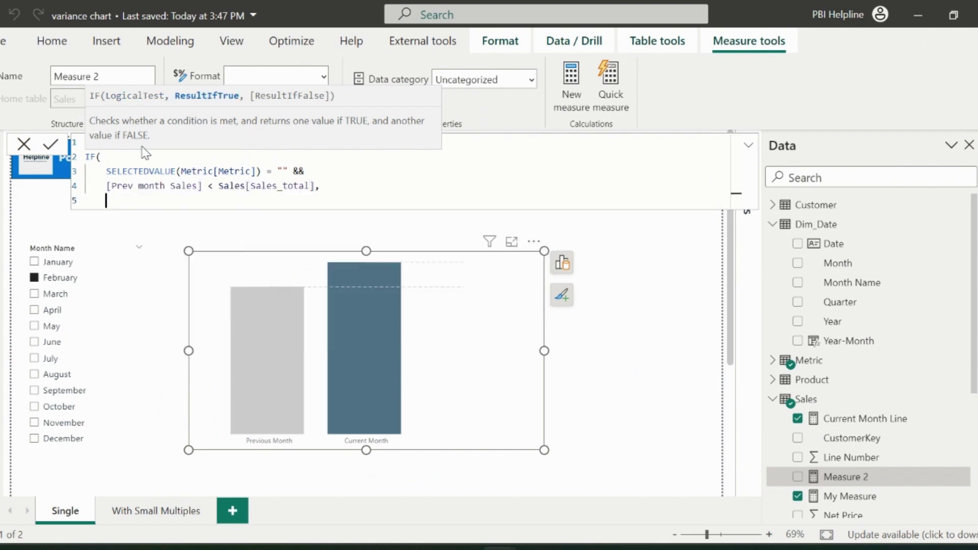
Make the IF return Sales[Sales_total] when true and BLANK() otherwise, and commit the Upper measure.
{"action": "type", "text": "sales_t"}
{"action": "key", "text": "Tab"}
{"action": "type", "text": ", bl"}
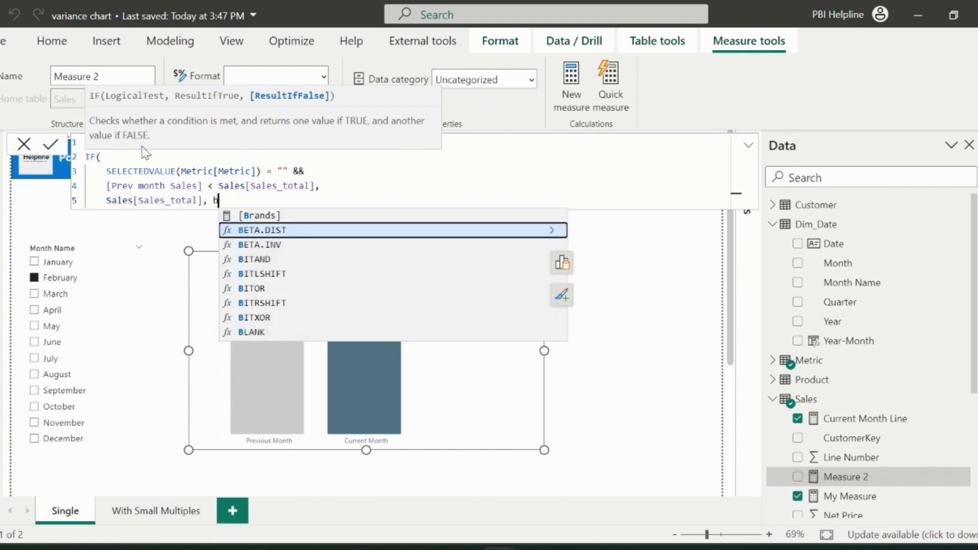
{"action": "key", "text": "Tab"}
{"action": "type", "text": ")"}
{"action": "key", "text": "shift+Return"}
{"action": "type", "text": ")"}
{"action": "key", "text": "Return"}
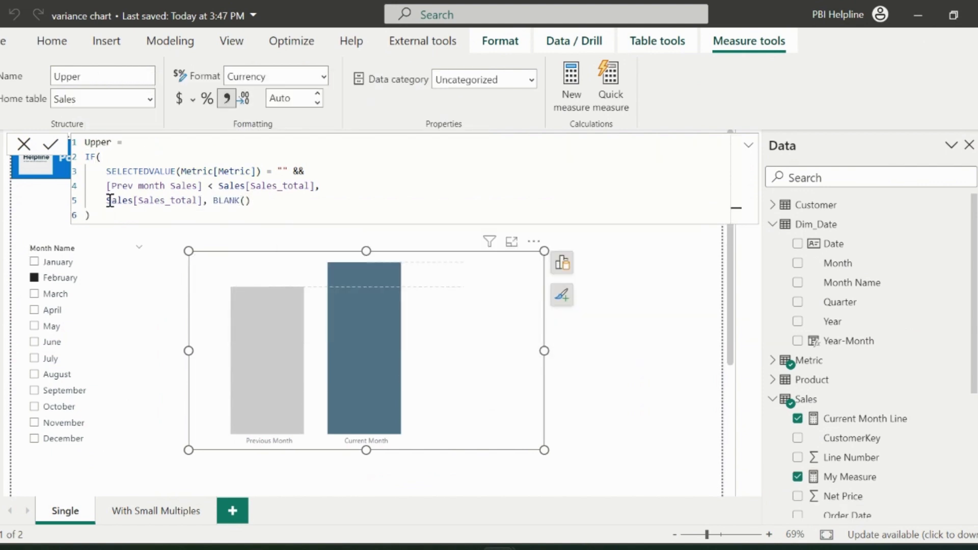
Create a new measure in the Sales table from a copy of the complete Upper formula.
{"action": "key", "text": "ctrl+a"}
{"action": "key", "text": "ctrl+c"}
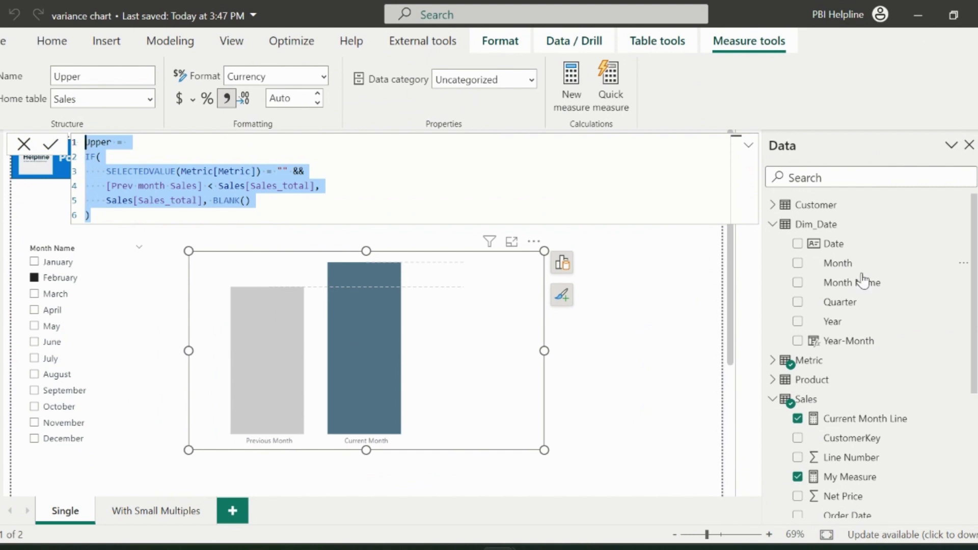
{"action": "right_click", "coordinate": [829, 401]}
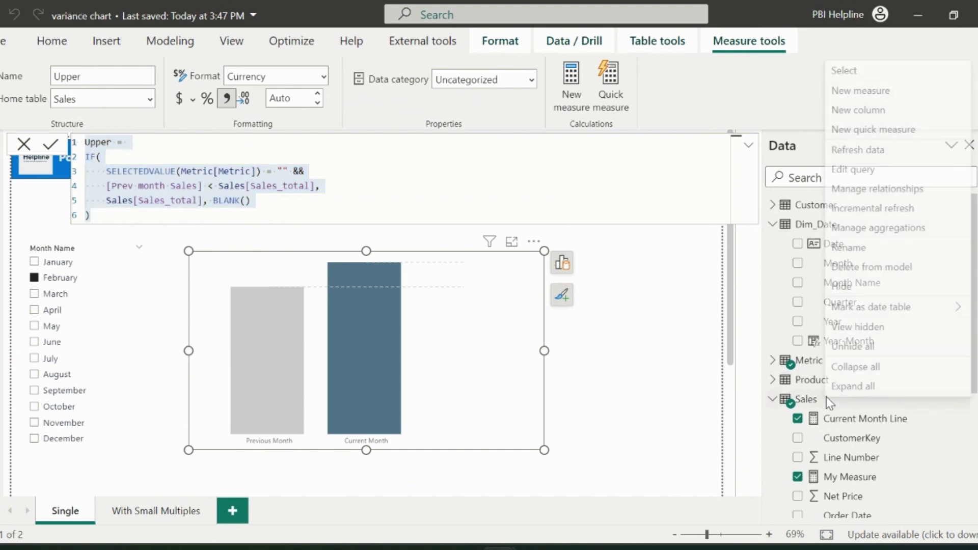
{"action": "left_click", "coordinate": [862, 91]}
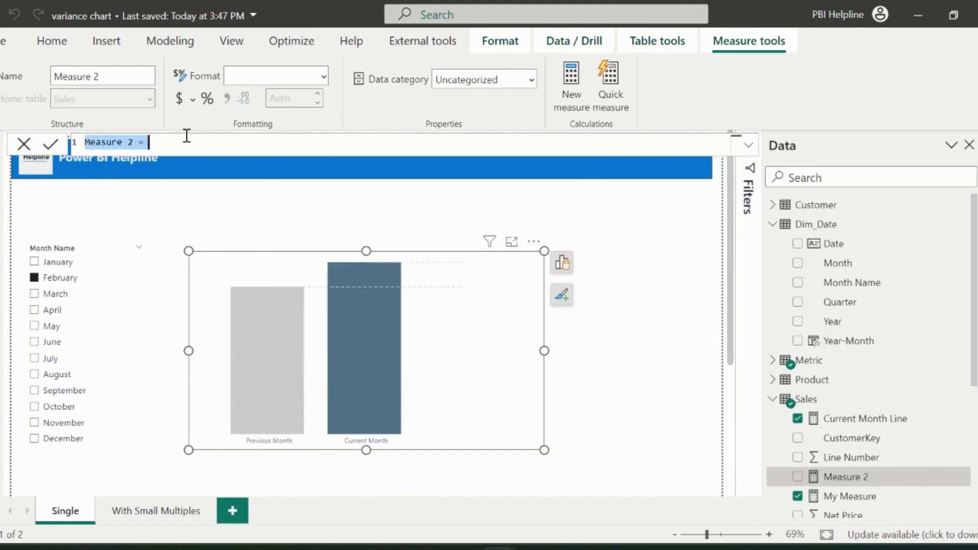
{"action": "key", "text": "ctrl+v"}
Rename the copied measure Lower and make its second condition [Prev month Sales] > Sales[Sales_total].
{"action": "left_click_drag", "start_coordinate": [123, 142], "coordinate": [72, 142]}
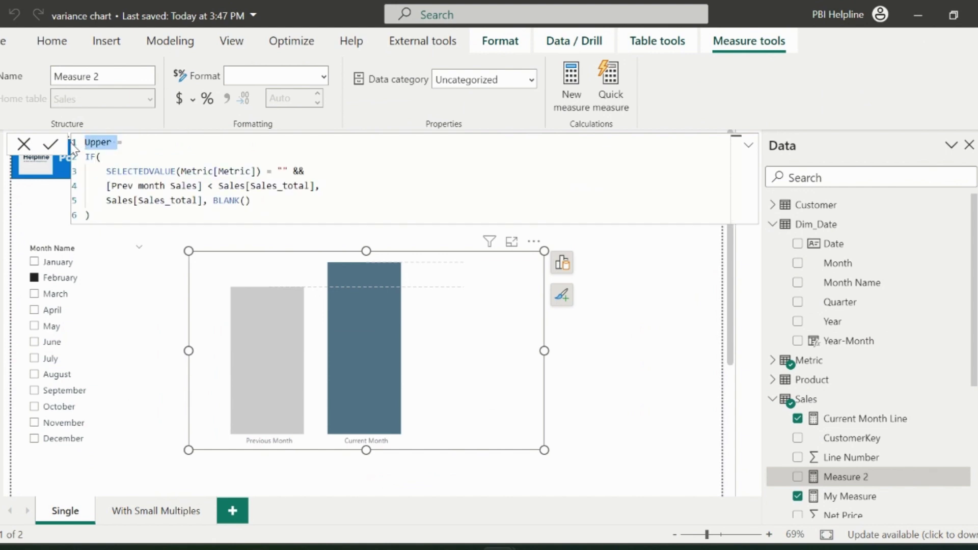
{"action": "type", "text": "Low"}
{"action": "left_click", "coordinate": [217, 188]}
{"action": "key", "text": "BackSpace"}
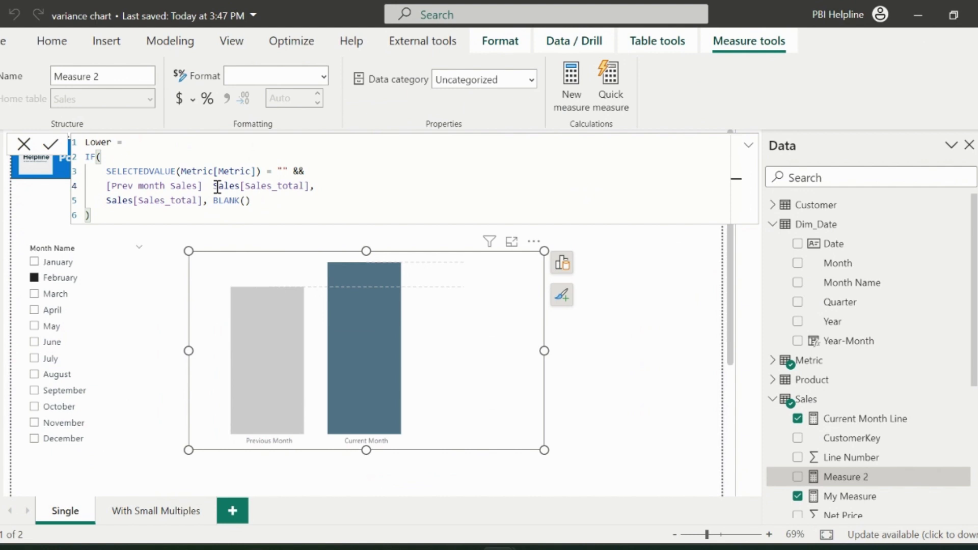
{"action": "type", "text": ">"}
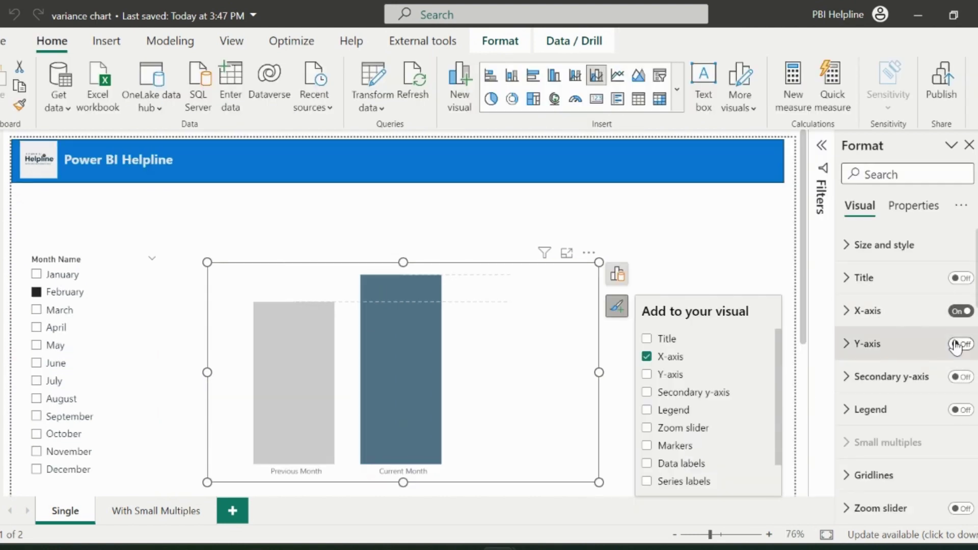
Enable error bars on the chart for the Prev month Sales series.
{"action": "scroll", "coordinate": [958, 347], "scroll_direction": "down", "scroll_amount": 5}
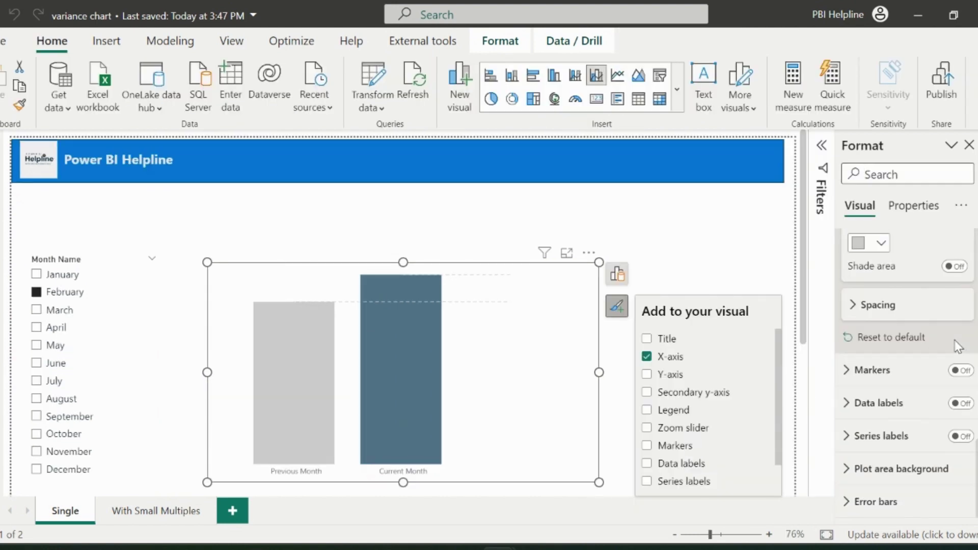
{"action": "left_click", "coordinate": [913, 504]}
{"action": "left_click", "coordinate": [912, 386]}
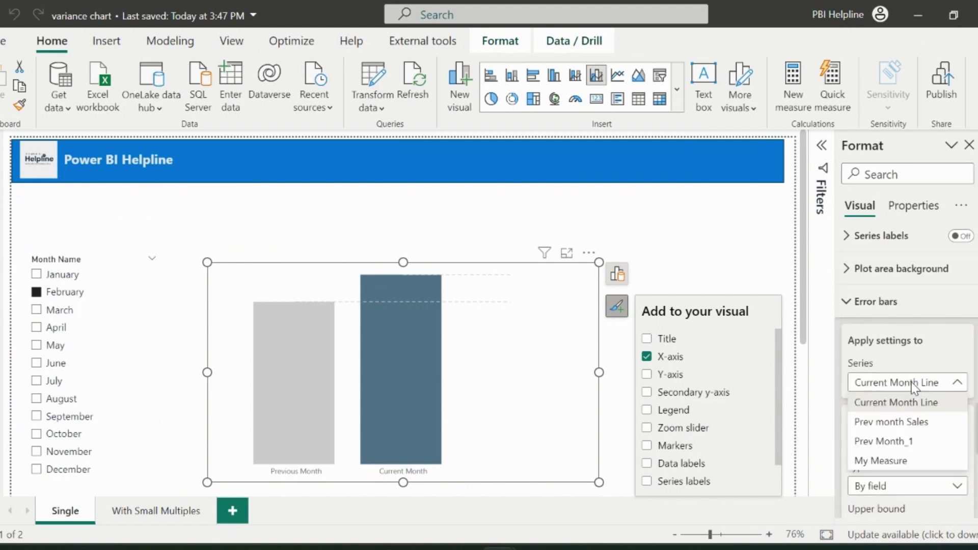
{"action": "left_click", "coordinate": [903, 422]}
{"action": "scroll", "coordinate": [897, 428], "scroll_direction": "down", "scroll_amount": 2}
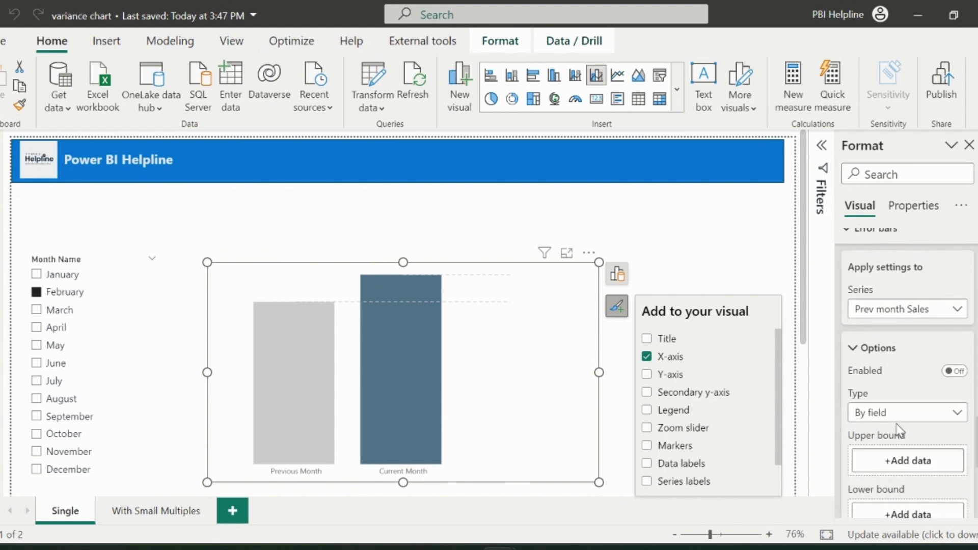
{"action": "left_click", "coordinate": [951, 360]}
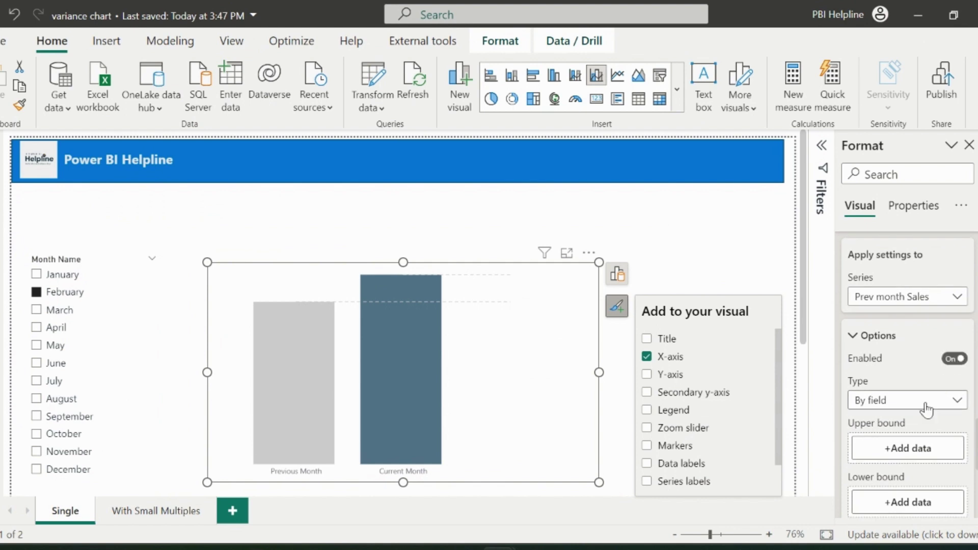
Assign the Upper measure from the Sales table as the upper bound of the Prev month Sales error bars.
{"action": "left_click", "coordinate": [893, 447]}
{"action": "left_click", "coordinate": [707, 233]}
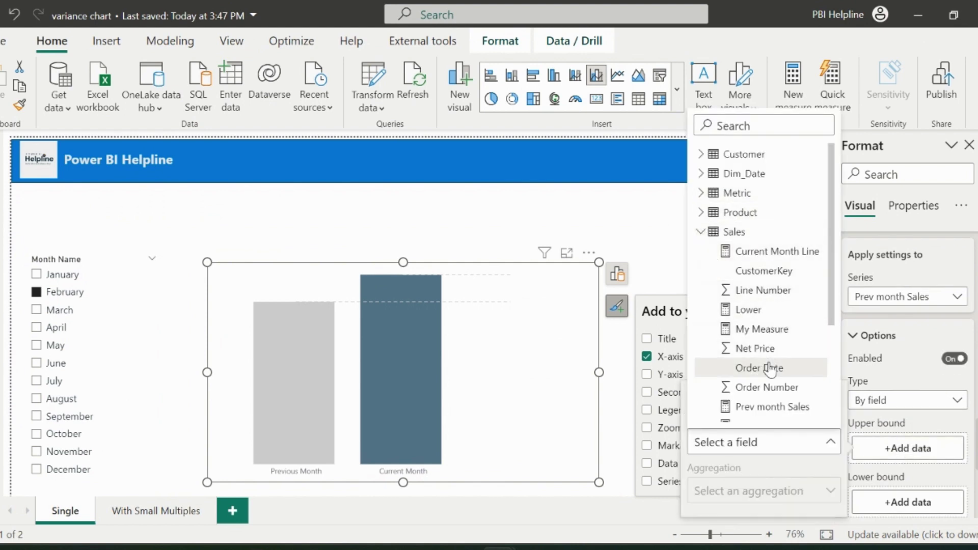
{"action": "scroll", "coordinate": [770, 367], "scroll_direction": "down", "scroll_amount": 3}
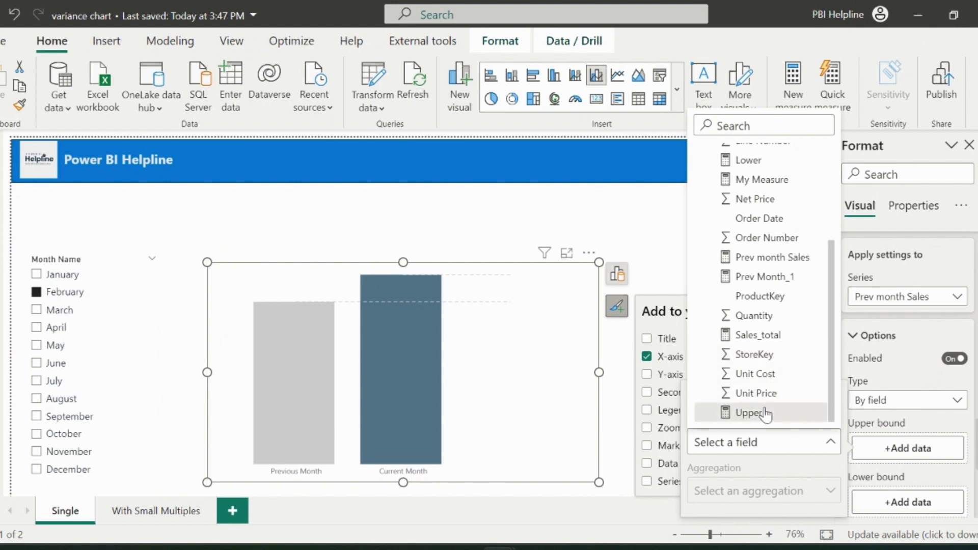
{"action": "left_click", "coordinate": [751, 413]}
Colour the Prev month Sales error bar green and set its marker shape to a triangle.
{"action": "scroll", "coordinate": [914, 422], "scroll_direction": "down", "scroll_amount": 3}
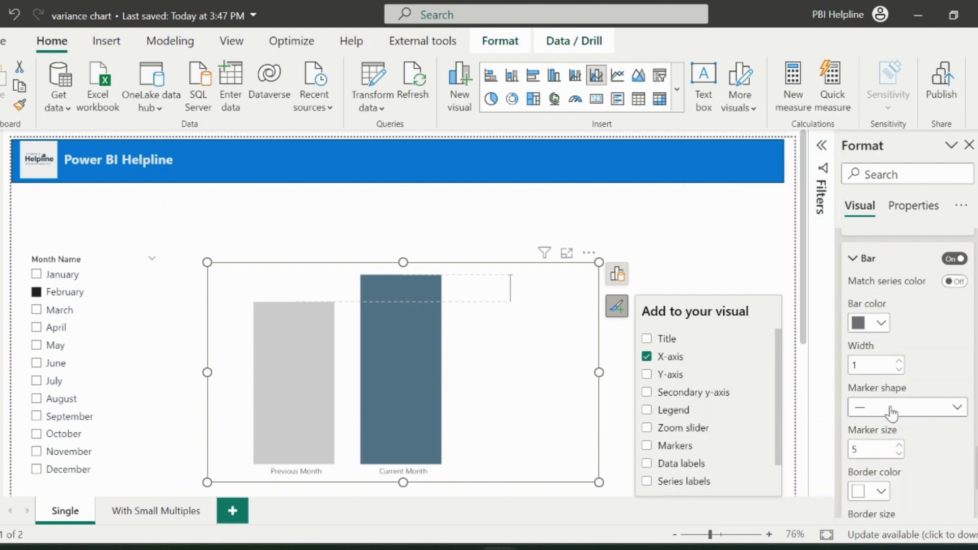
{"action": "left_click", "coordinate": [879, 324]}
{"action": "left_click", "coordinate": [878, 251]}
{"action": "scroll", "coordinate": [913, 331], "scroll_direction": "down", "scroll_amount": 2}
{"action": "left_click", "coordinate": [925, 356]}
{"action": "left_click", "coordinate": [879, 414]}
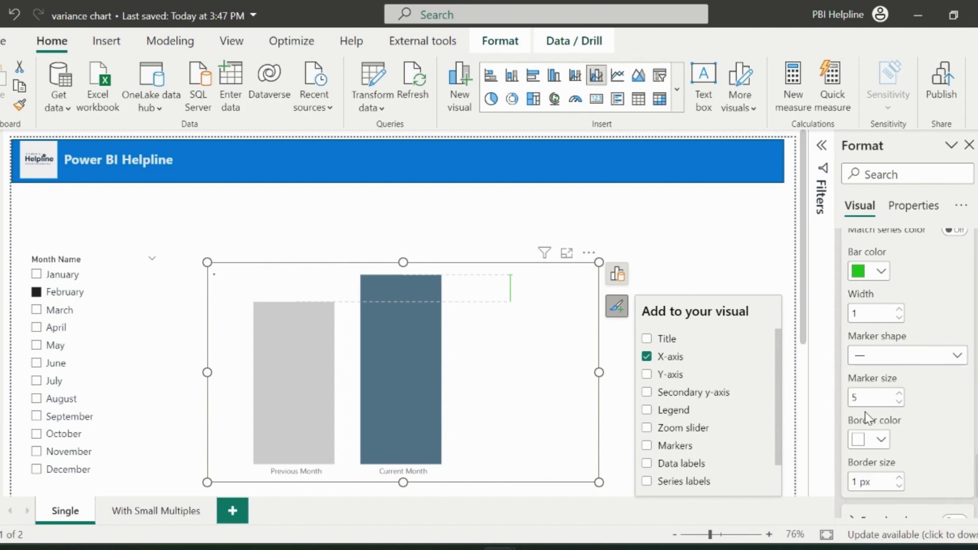
{"action": "left_click", "coordinate": [918, 355]}
{"action": "left_click", "coordinate": [872, 434]}
Turn on error labels for the Prev month Sales series and set their text colour to green.
{"action": "scroll", "coordinate": [872, 437], "scroll_direction": "down", "scroll_amount": 2}
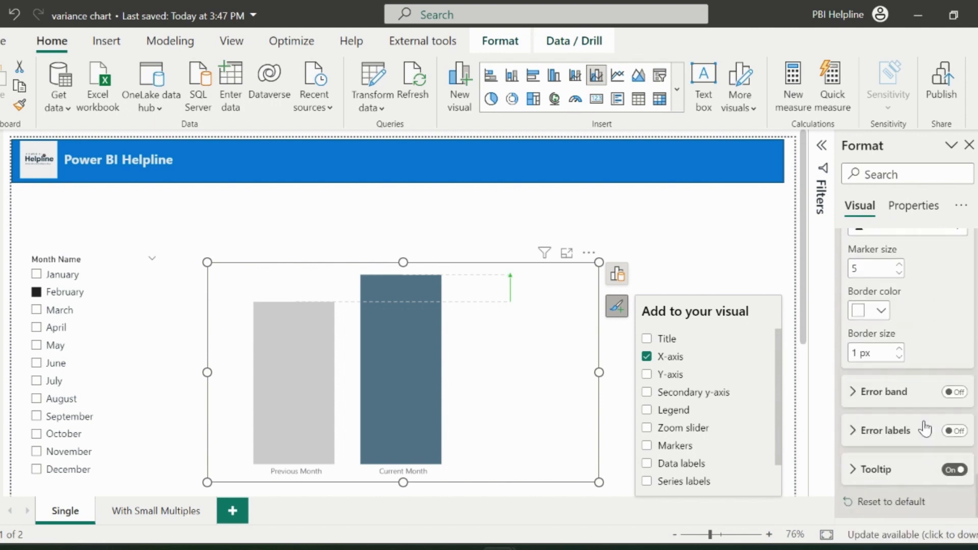
{"action": "left_click", "coordinate": [955, 431]}
{"action": "left_click", "coordinate": [873, 432]}
{"action": "scroll", "coordinate": [876, 435], "scroll_direction": "down", "scroll_amount": 2}
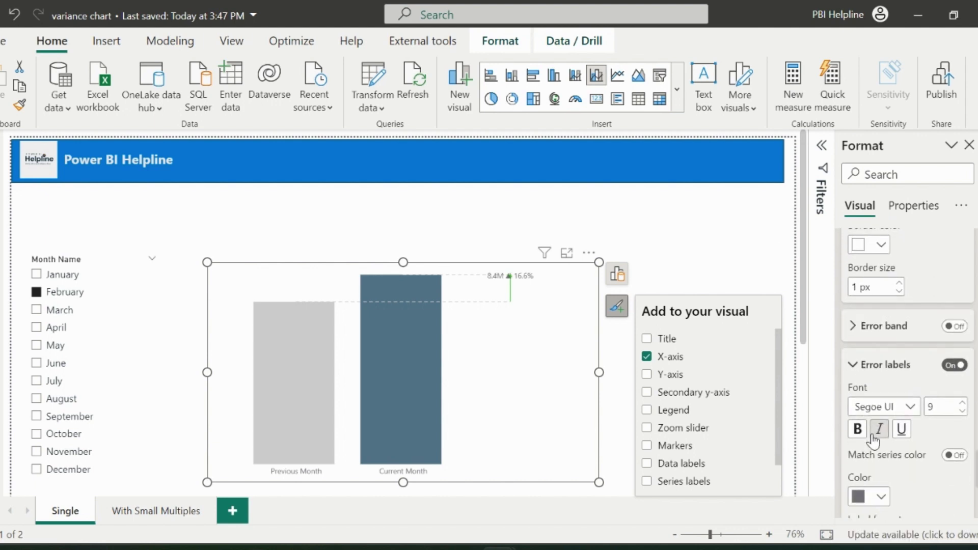
{"action": "left_click", "coordinate": [881, 491]}
{"action": "left_click", "coordinate": [764, 423]}
Set the background colour of the Prev month Sales error labels to green.
{"action": "scroll", "coordinate": [905, 467], "scroll_direction": "down", "scroll_amount": 3}
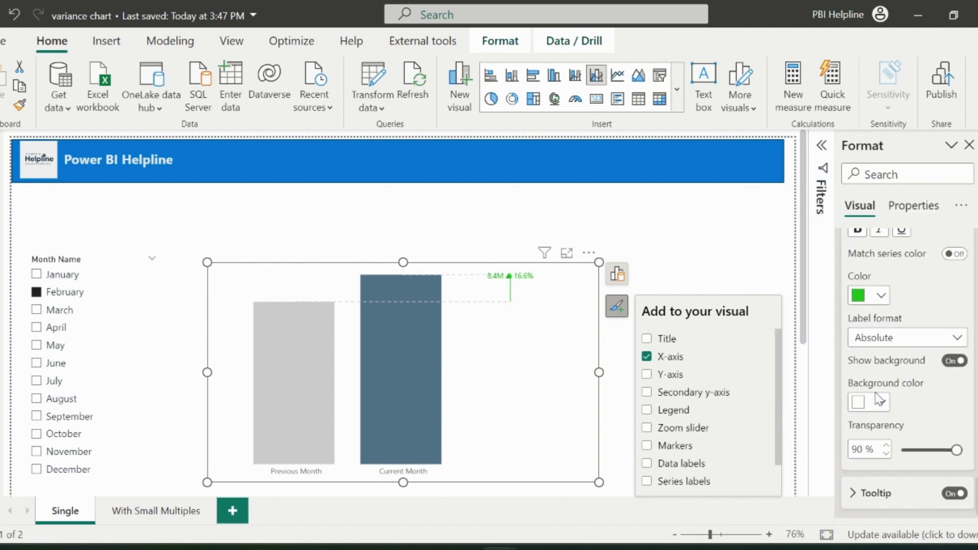
{"action": "left_click", "coordinate": [880, 400]}
{"action": "left_click", "coordinate": [765, 331]}
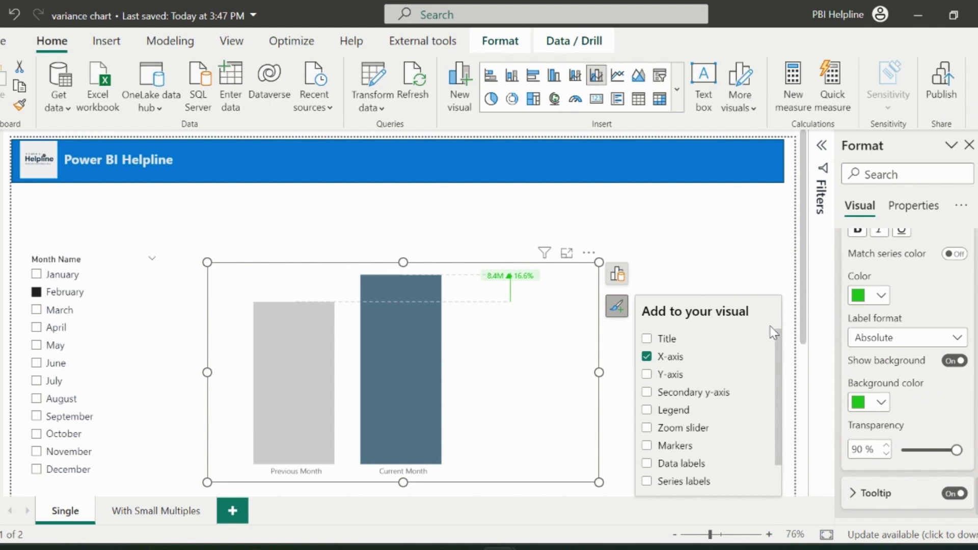
Filter the month slicer to April and enable error bars for the chart's Prev Month_1 series.
{"action": "left_click", "coordinate": [60, 330]}
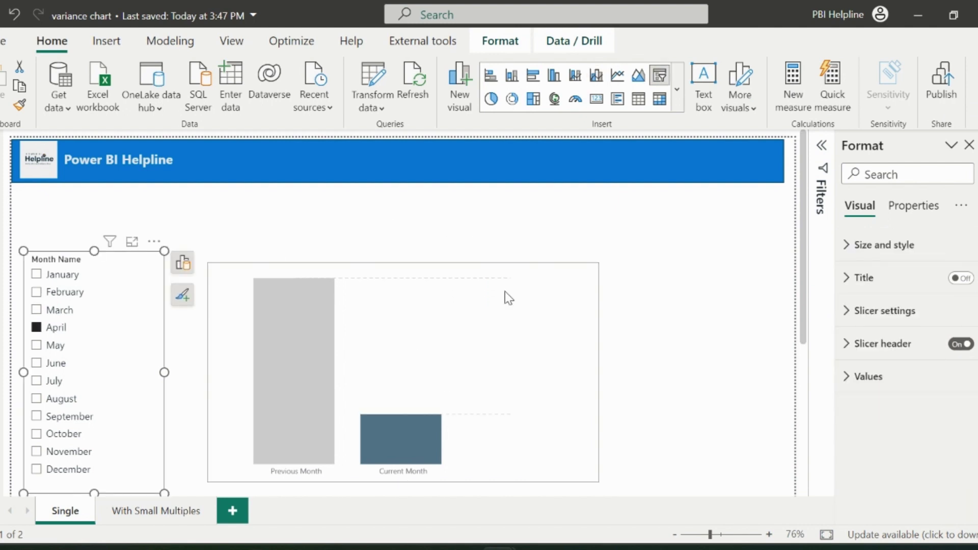
{"action": "left_click", "coordinate": [587, 350]}
{"action": "scroll", "coordinate": [926, 383], "scroll_direction": "down", "scroll_amount": 10}
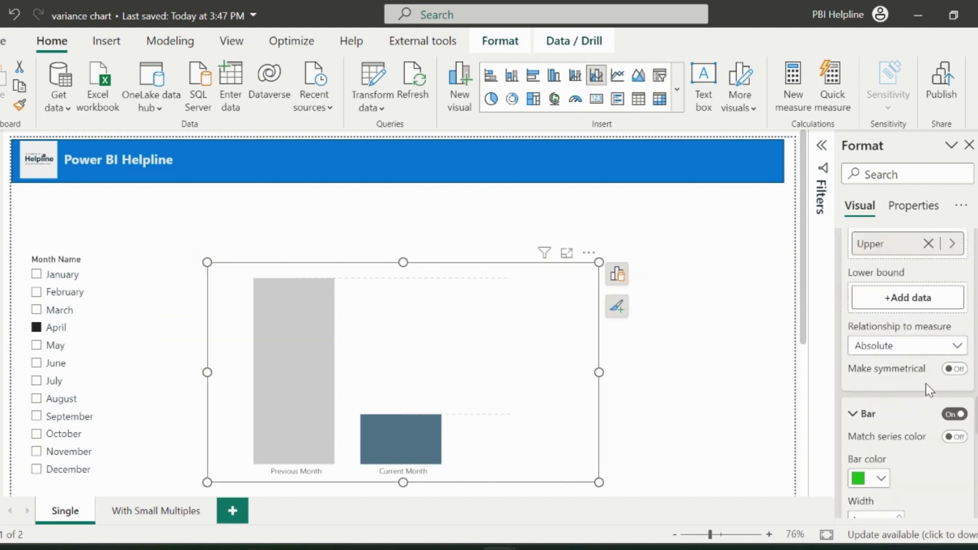
{"action": "scroll", "coordinate": [925, 383], "scroll_direction": "up", "scroll_amount": 5}
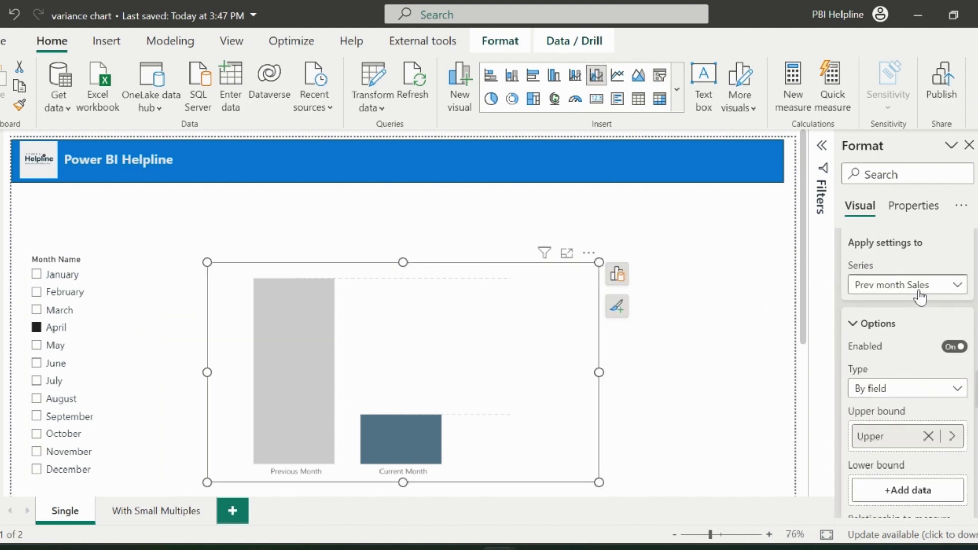
{"action": "left_click", "coordinate": [920, 296]}
{"action": "left_click", "coordinate": [900, 349]}
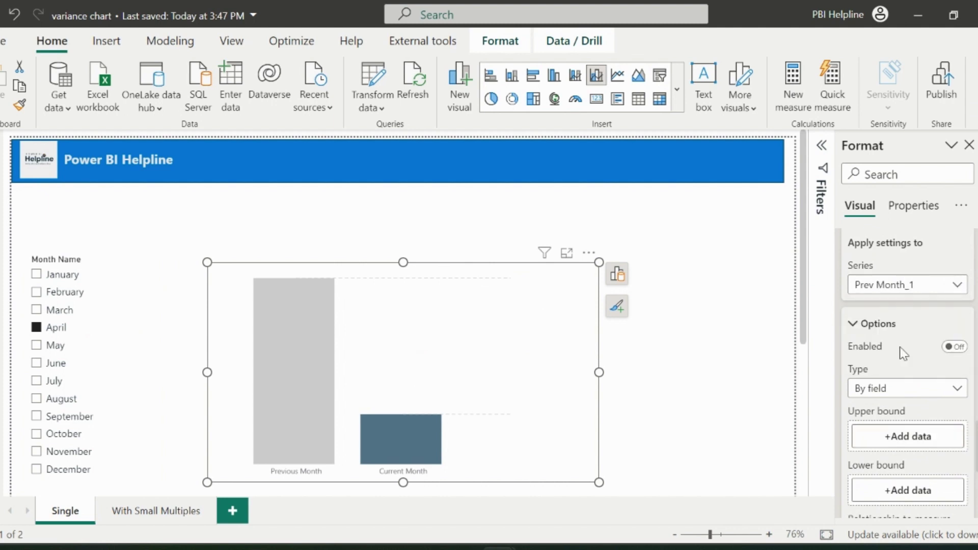
{"action": "left_click", "coordinate": [953, 347]}
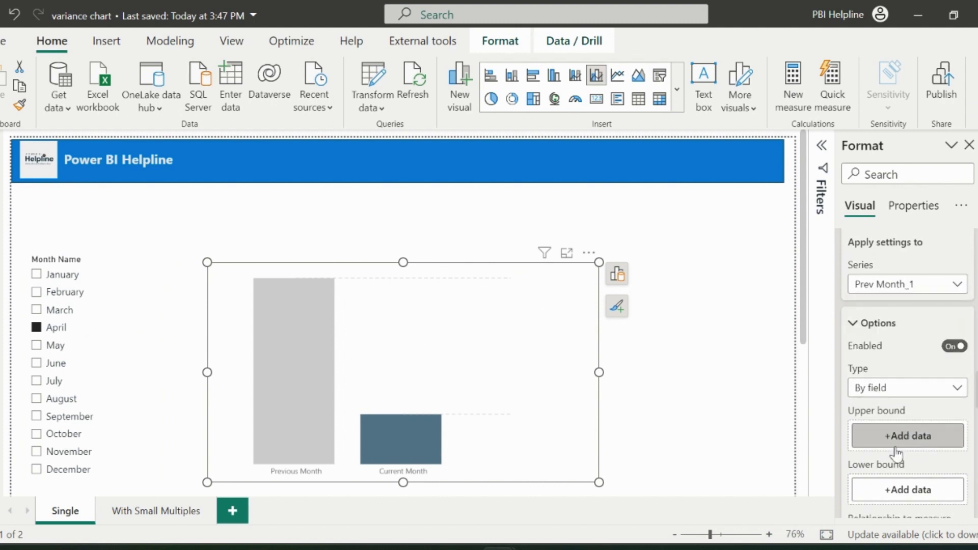
Assign the Lower measure from the Sales table as the lower bound of the Prev Month_1 error bars.
{"action": "left_click", "coordinate": [887, 491]}
{"action": "left_click", "coordinate": [711, 252]}
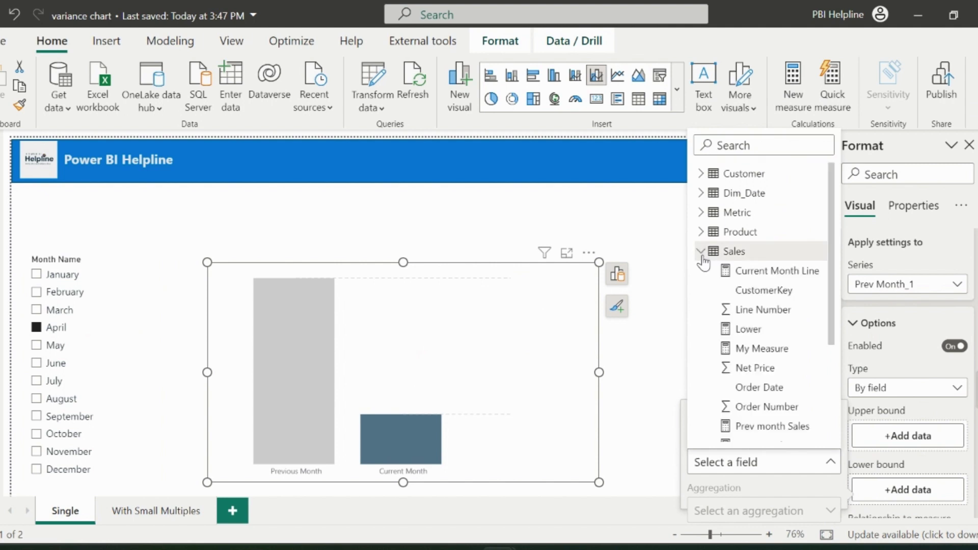
{"action": "left_click", "coordinate": [754, 332]}
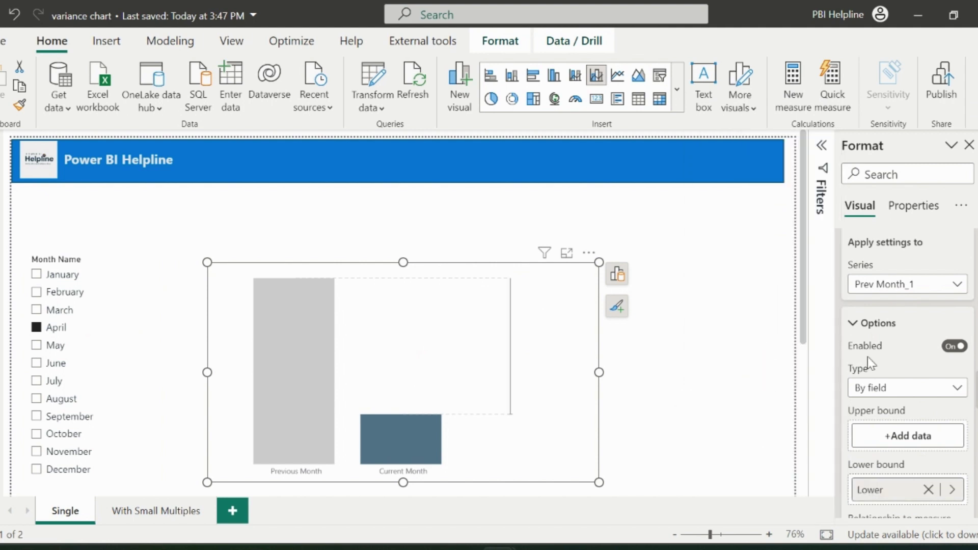
Set the Prev Month_1 error bar's marker shape to a triangle and its border colour to orange.
{"action": "scroll", "coordinate": [899, 410], "scroll_direction": "down", "scroll_amount": 6}
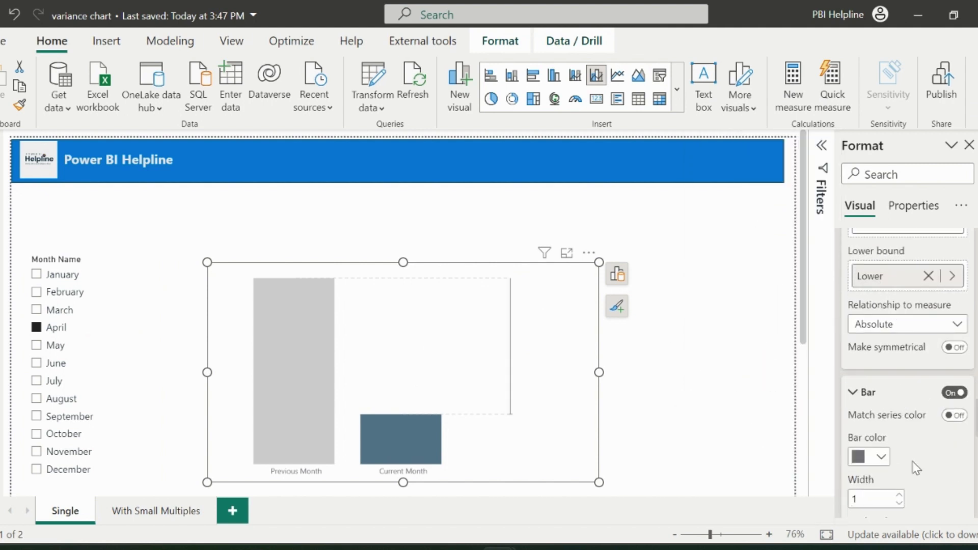
{"action": "left_click", "coordinate": [912, 435]}
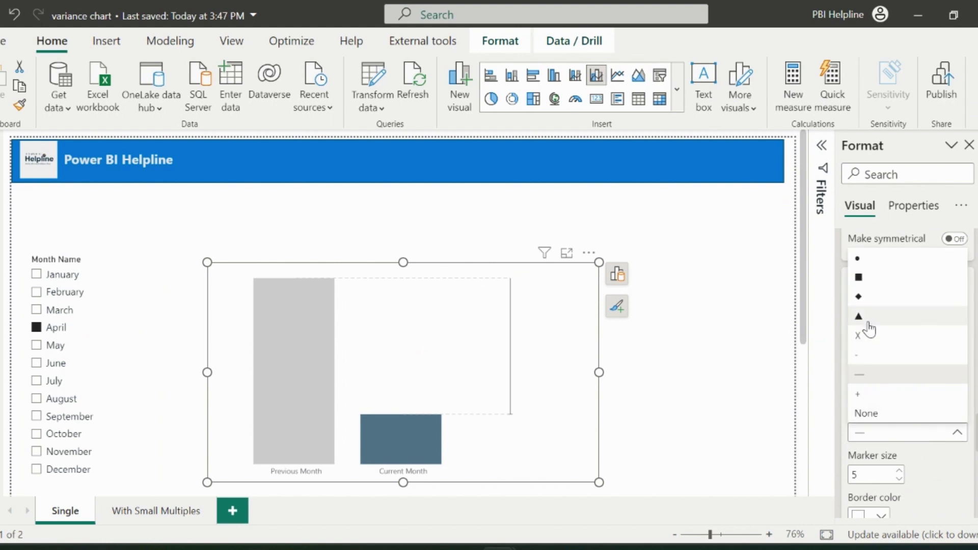
{"action": "left_click", "coordinate": [908, 399]}
{"action": "scroll", "coordinate": [924, 441], "scroll_direction": "down", "scroll_amount": 3}
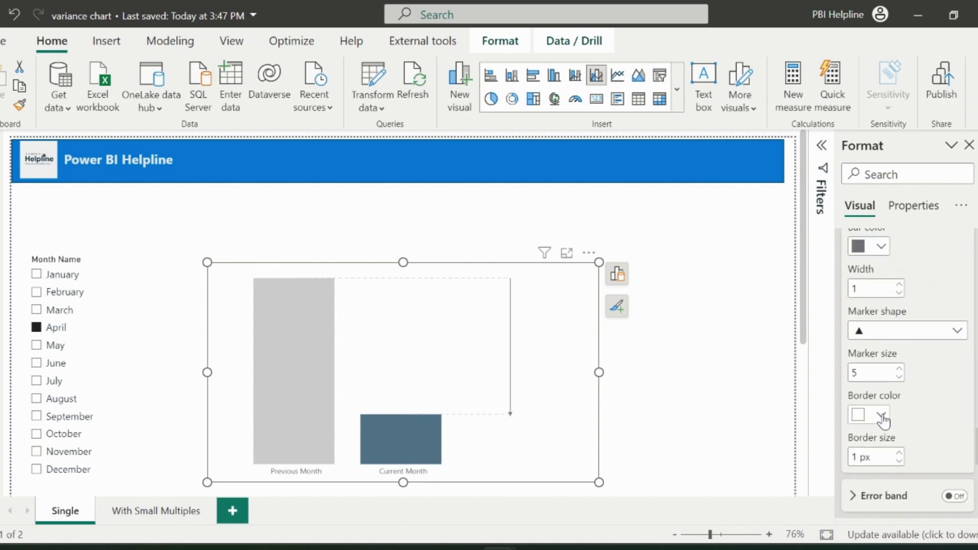
{"action": "left_click", "coordinate": [882, 415]}
{"action": "left_click", "coordinate": [854, 344]}
{"action": "scroll", "coordinate": [936, 411], "scroll_direction": "down", "scroll_amount": 3}
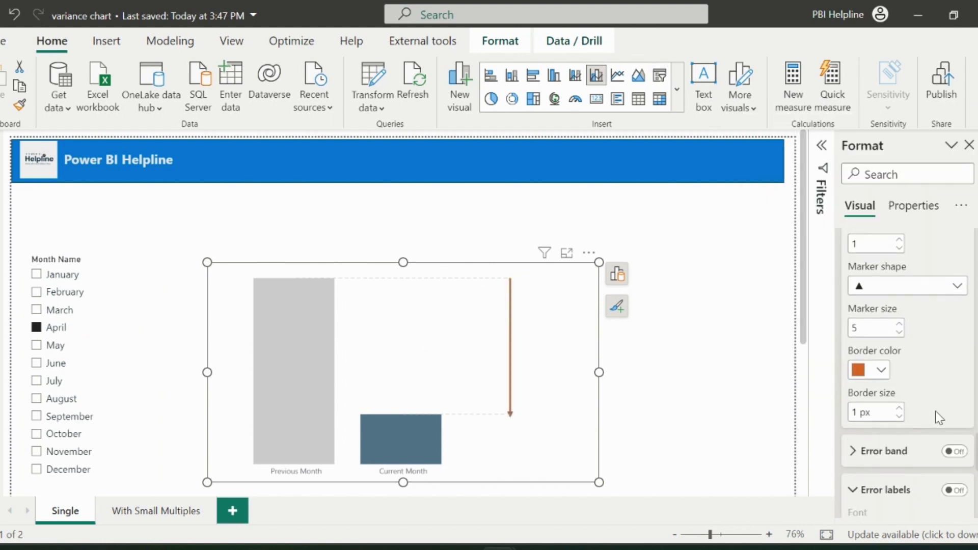
Turn on error labels for Prev Month_1 with orange text and an orange background, and deselect the chart.
{"action": "left_click", "coordinate": [954, 388]}
{"action": "scroll", "coordinate": [912, 403], "scroll_direction": "down", "scroll_amount": 5}
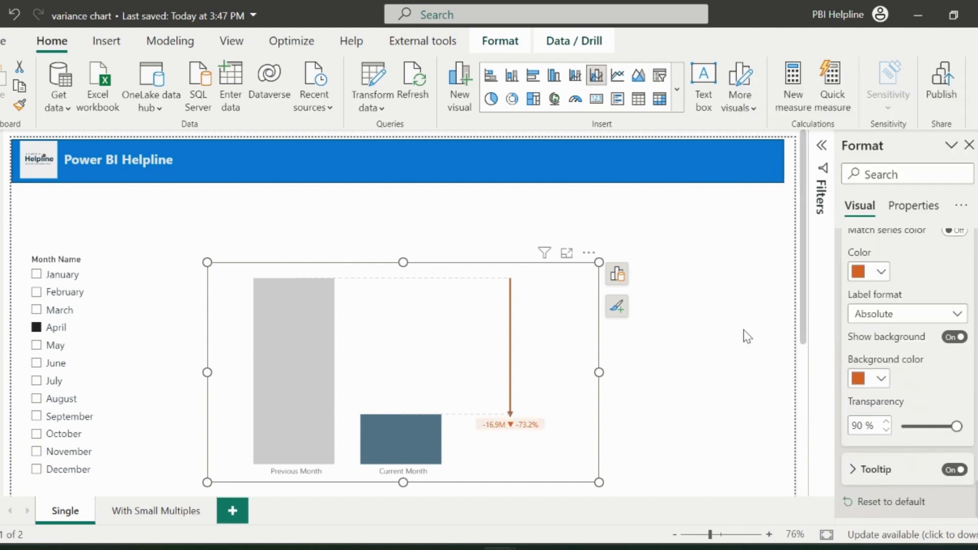
{"action": "left_click", "coordinate": [744, 331]}
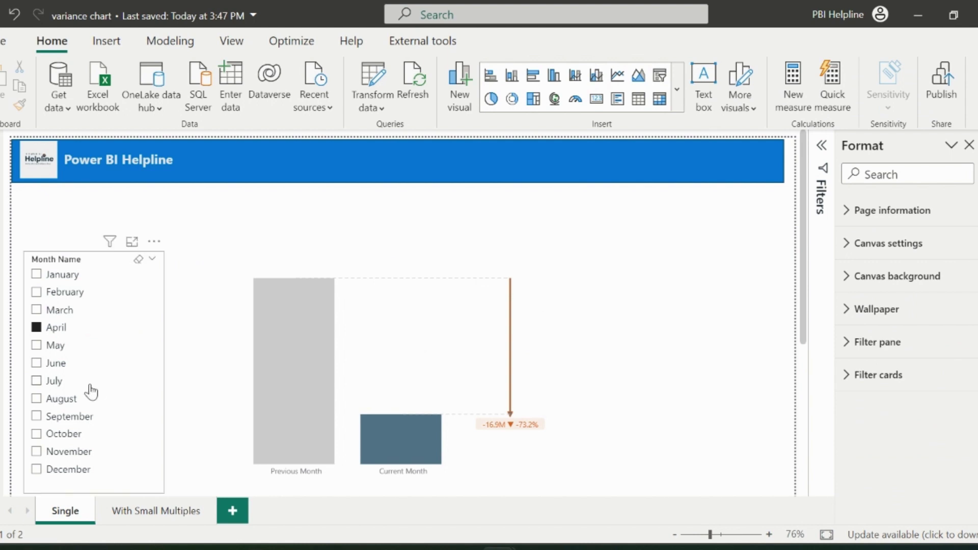
Filter the slicer to May, February and March in turn to check the chart's variance arrows and labels.
{"action": "left_click", "coordinate": [55, 347]}
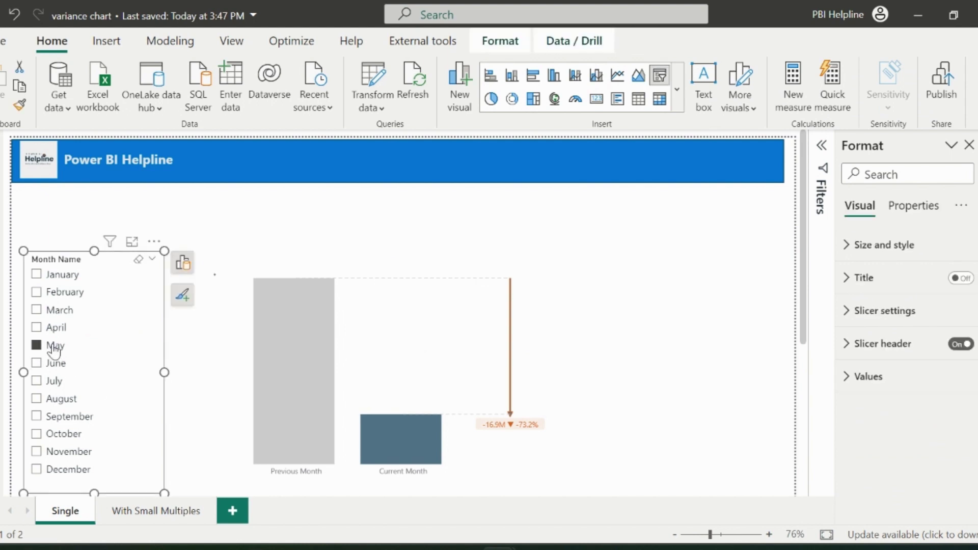
{"action": "left_click", "coordinate": [56, 301]}
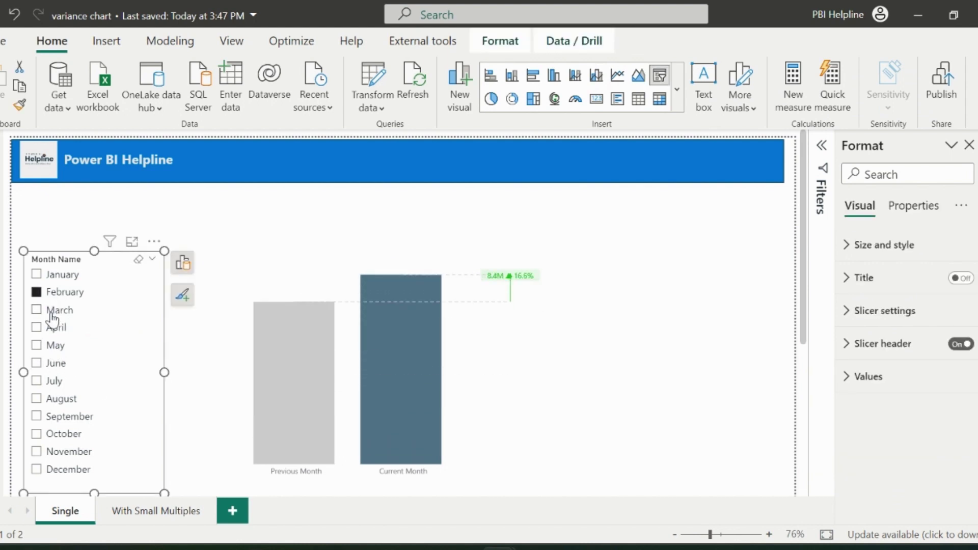
{"action": "left_click", "coordinate": [50, 312]}
{"action": "left_click", "coordinate": [44, 345]}
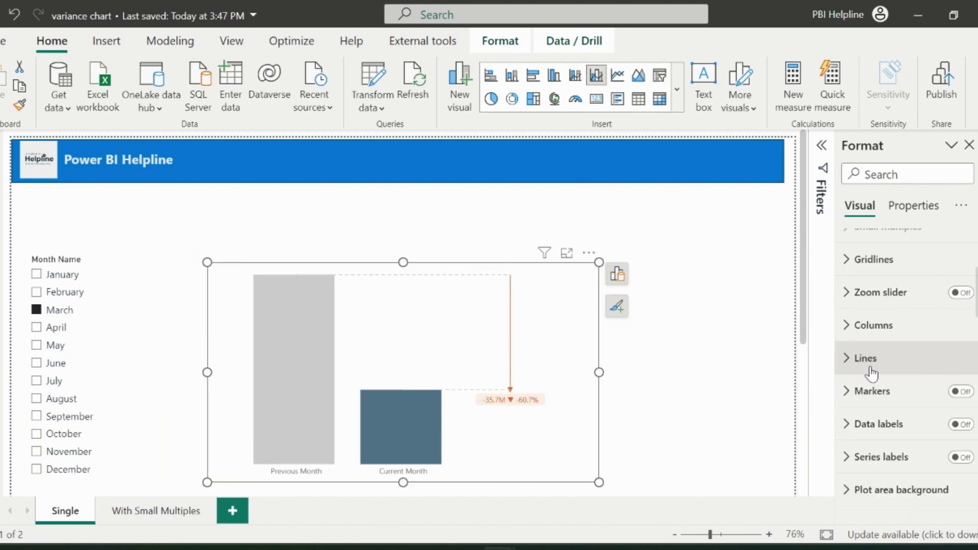
Turn on data labels for the variance chart.
{"action": "left_click", "coordinate": [970, 428]}
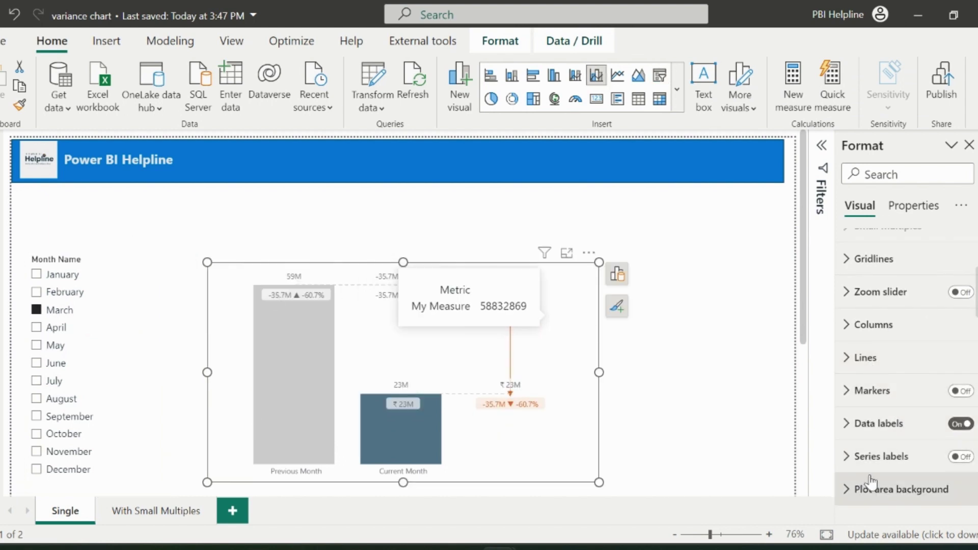
Turn off data labels for the Current Month Line, Prev month Sales and Prev Month_1 series, and deselect the chart.
{"action": "left_click", "coordinate": [895, 426]}
{"action": "scroll", "coordinate": [896, 426], "scroll_direction": "down", "scroll_amount": 2}
{"action": "left_click", "coordinate": [910, 340]}
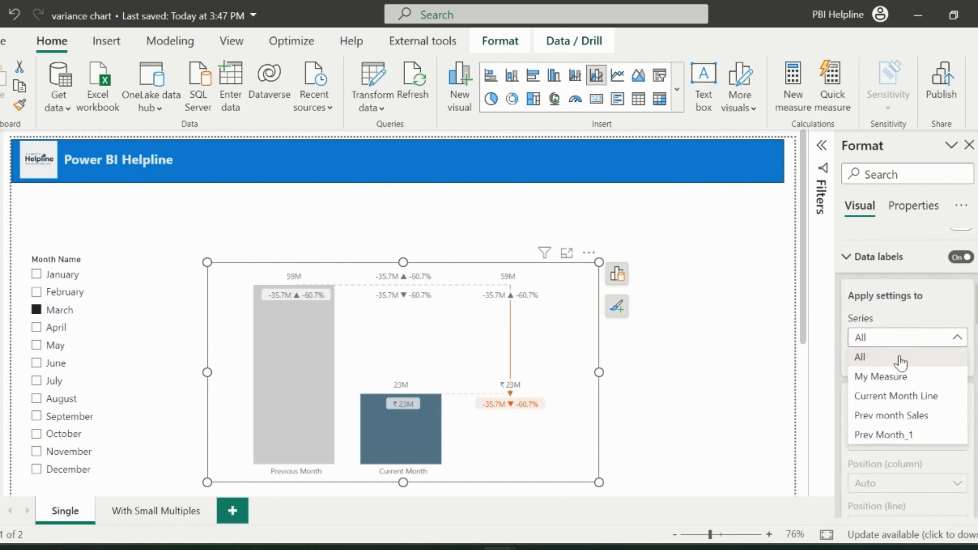
{"action": "left_click", "coordinate": [897, 396]}
{"action": "left_click", "coordinate": [924, 342]}
{"action": "left_click", "coordinate": [892, 416]}
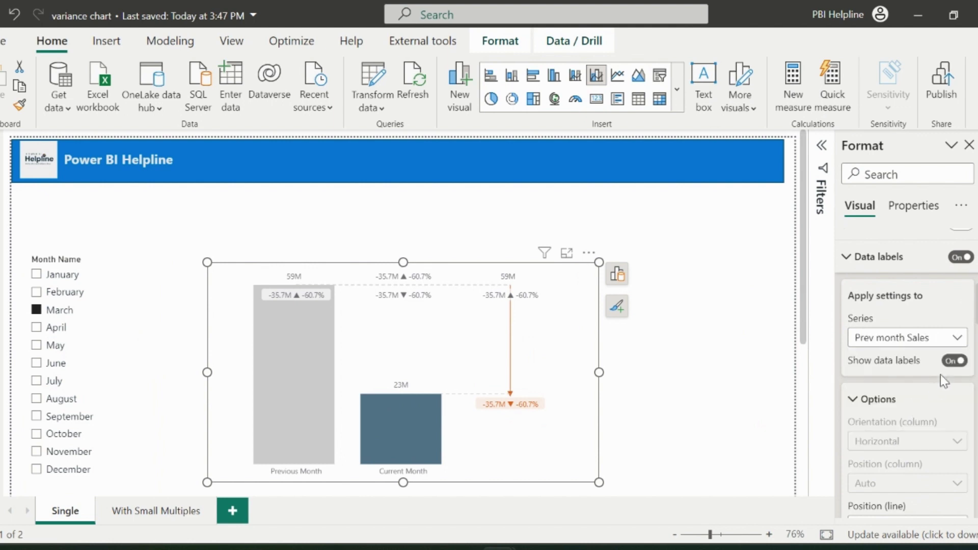
{"action": "left_click", "coordinate": [954, 361]}
{"action": "left_click", "coordinate": [915, 339]}
{"action": "left_click", "coordinate": [884, 434]}
{"action": "left_click", "coordinate": [955, 361]}
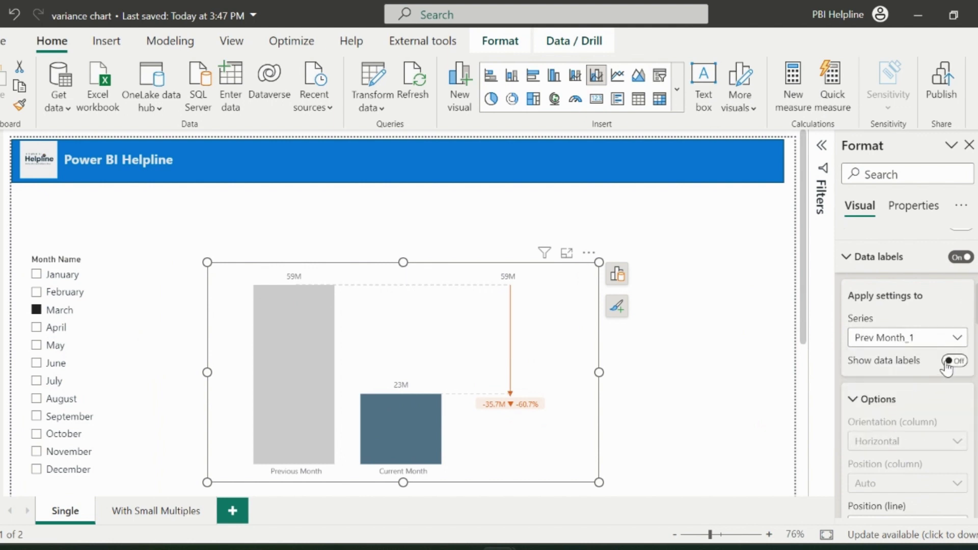
{"action": "left_click", "coordinate": [717, 373]}
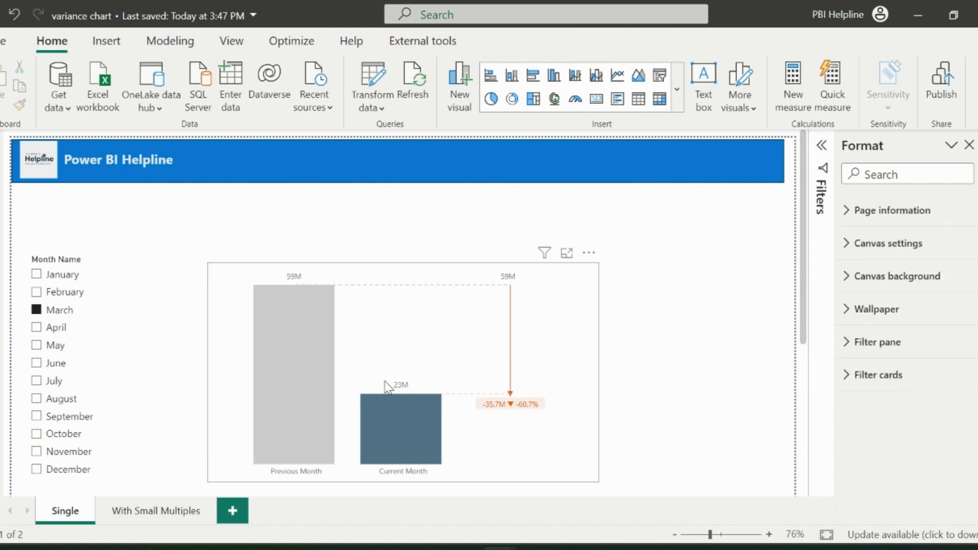
Create a new measure in the Sales table named Format Data label.
{"action": "left_click", "coordinate": [574, 301]}
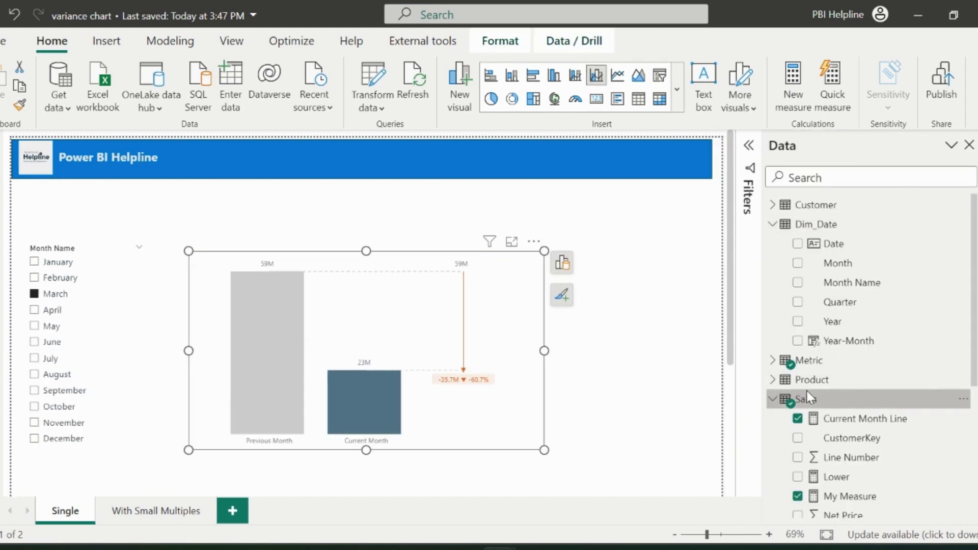
{"action": "right_click", "coordinate": [803, 399]}
{"action": "left_click", "coordinate": [842, 88]}
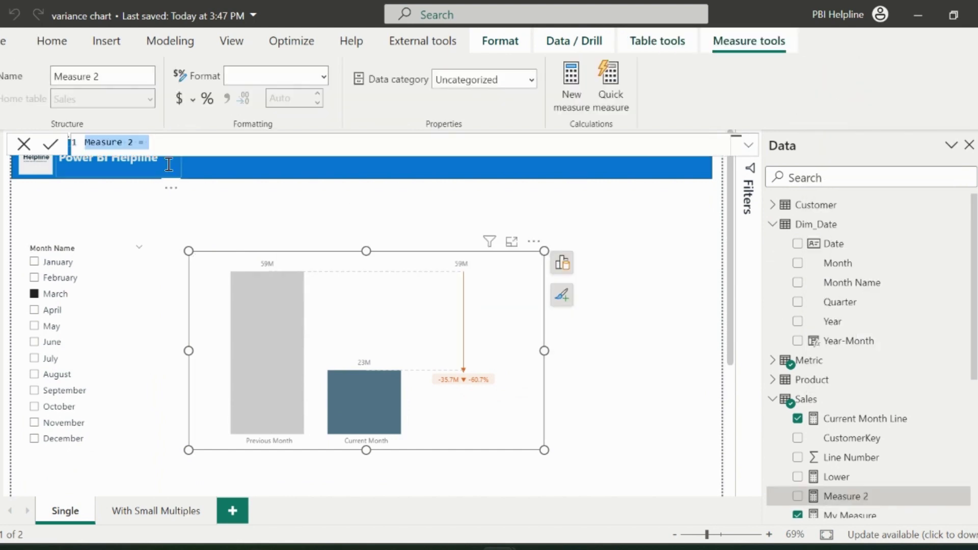
{"action": "key", "text": "ctrl+a"}
{"action": "type", "text": "Format Data label"}
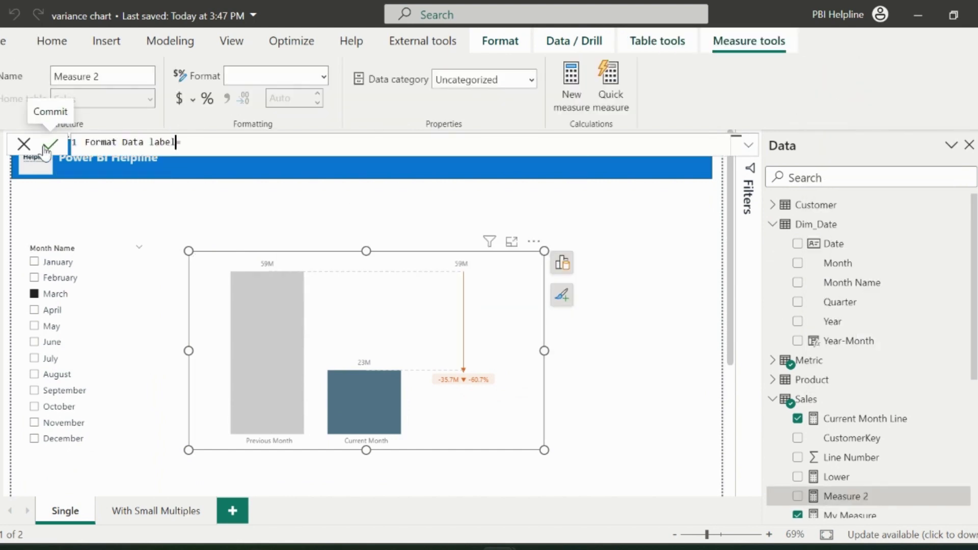
{"action": "type", "text": " ="}
Define the measure with IF, returning "#FFFFFF00" when SELECTEDVALUE(Metric[Metric]) = "" and "Grey" otherwise, and commit it.
{"action": "key", "text": "shift+Return"}
{"action": "type", "text": "IF("}
{"action": "key", "text": "shift+Return"}
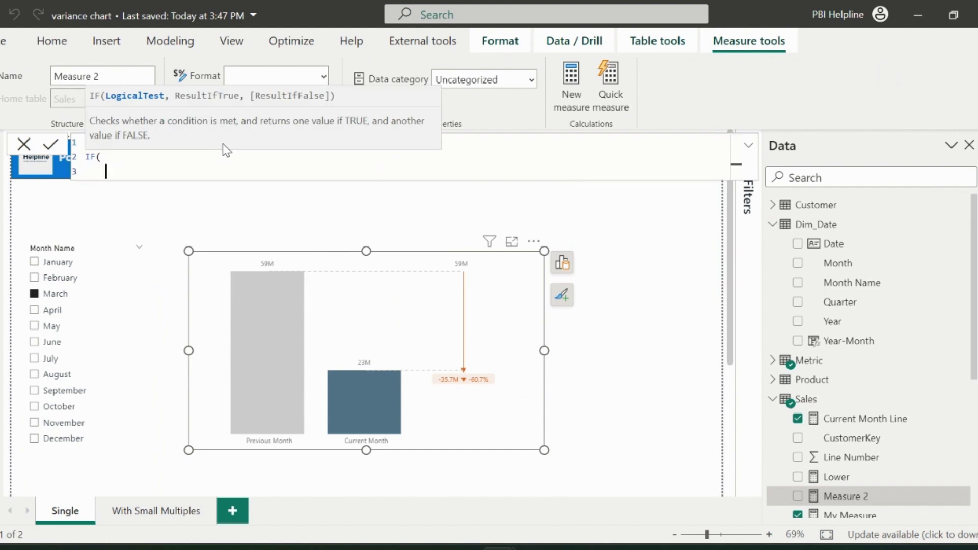
{"action": "type", "text": "SELECTEDVALUE(Metric[Metric]) = \"\""}
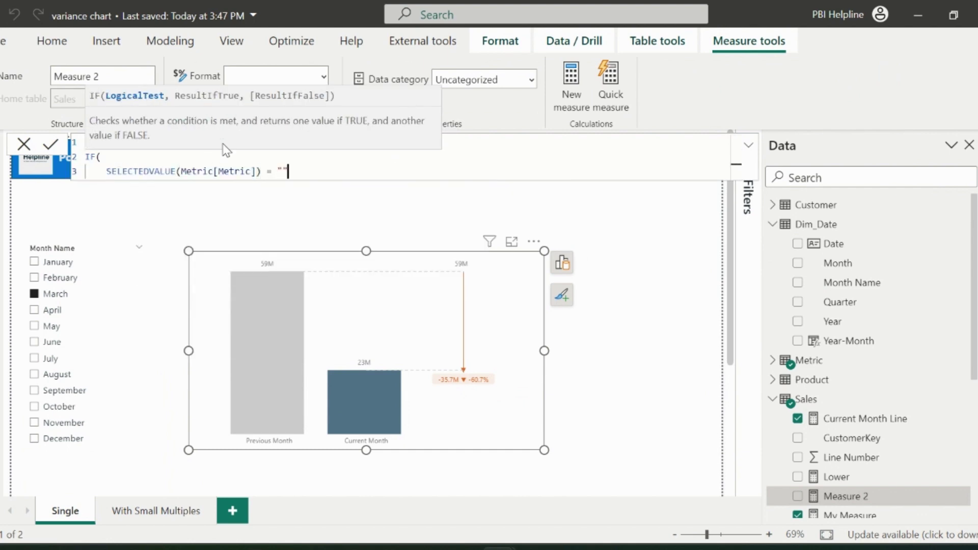
{"action": "type", "text": ", \"#FF"}
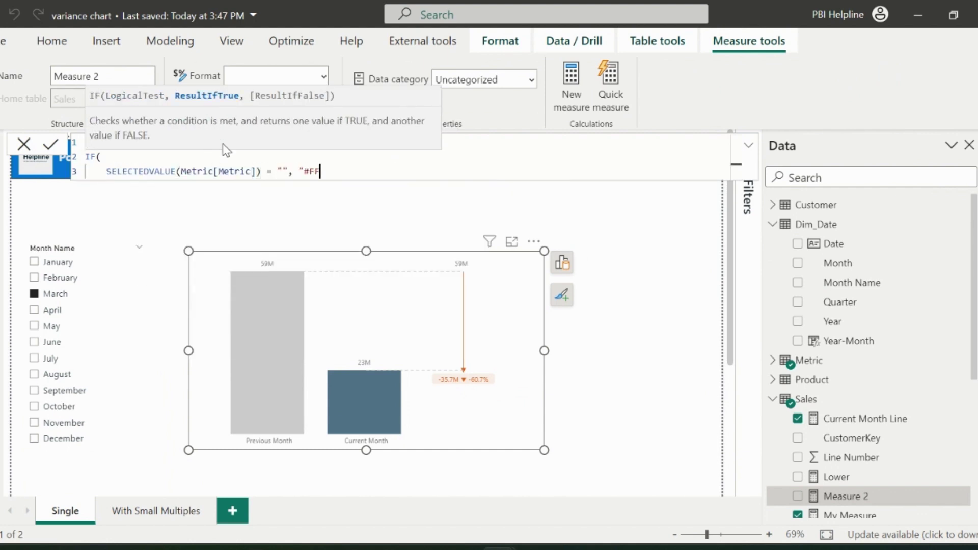
{"action": "type", "text": "FFFF00\", \"Grey"}
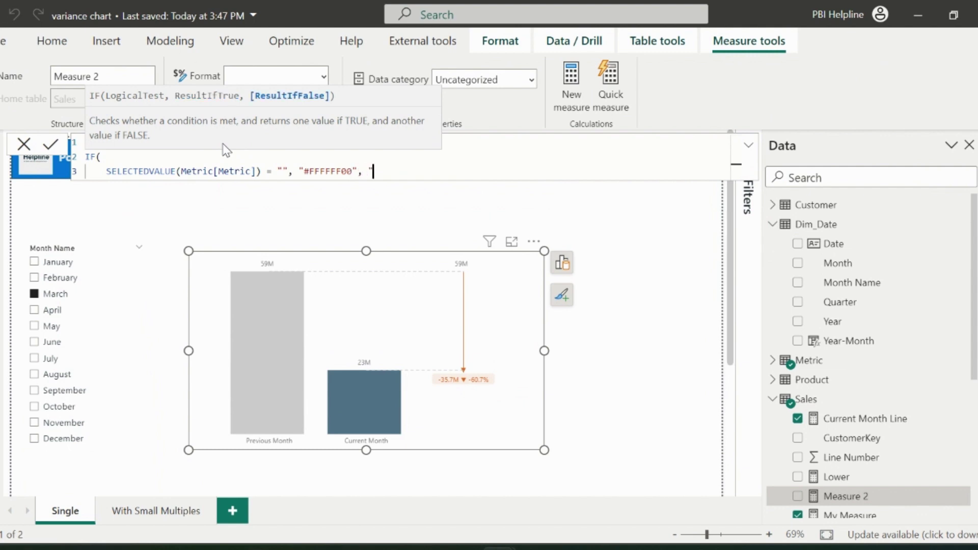
{"action": "type", "text": "\""}
{"action": "key", "text": "Return"}
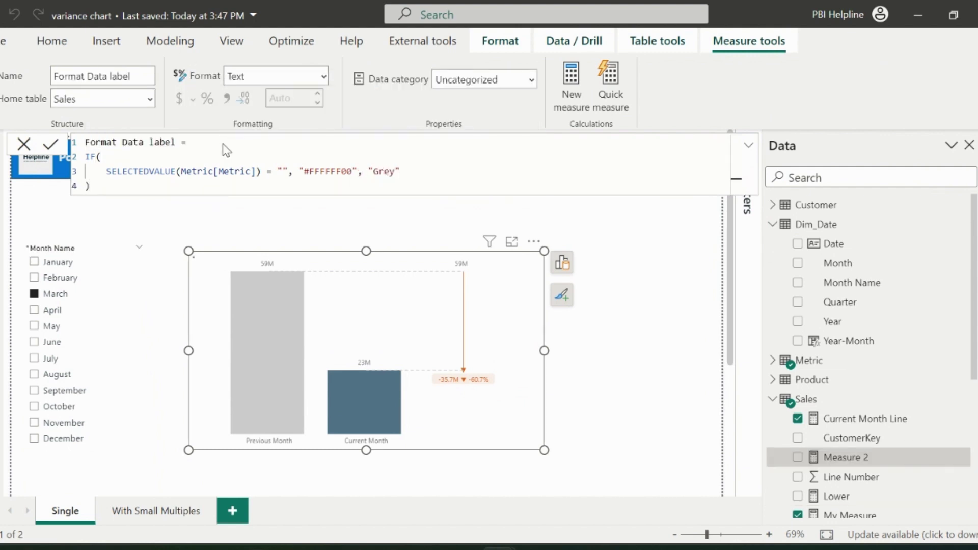
Open the conditional formatting of the data label value colour for the chart's My Measure series.
{"action": "left_click", "coordinate": [562, 296]}
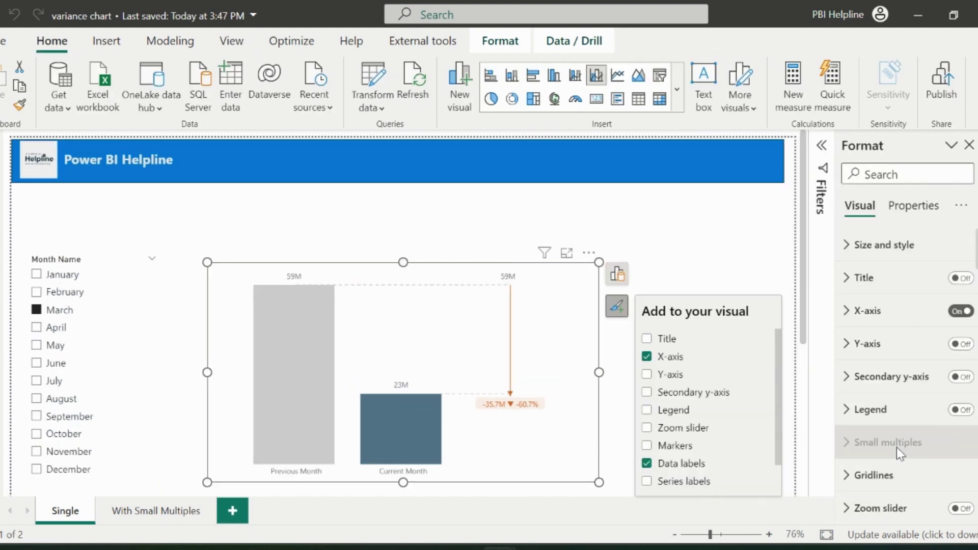
{"action": "scroll", "coordinate": [897, 448], "scroll_direction": "down", "scroll_amount": 4}
{"action": "scroll", "coordinate": [898, 454], "scroll_direction": "down", "scroll_amount": 3}
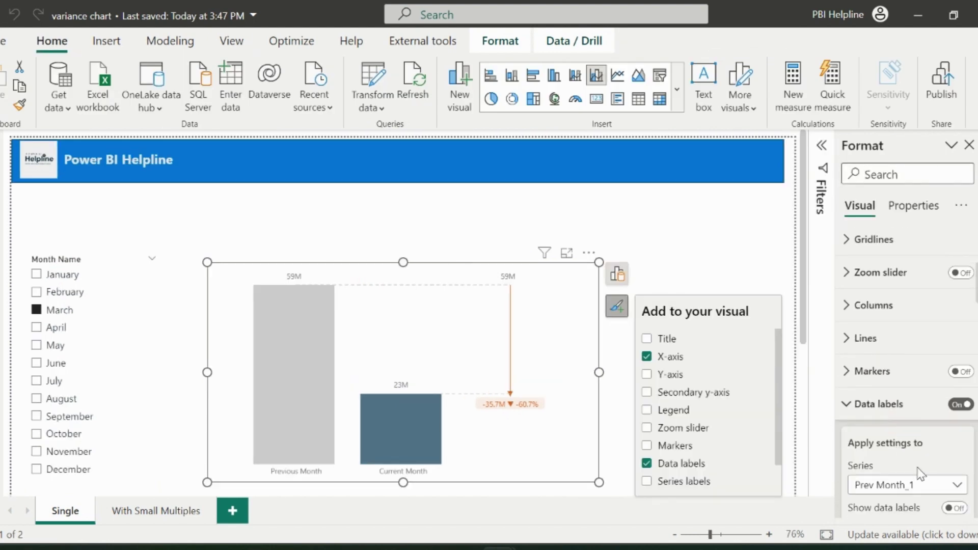
{"action": "left_click", "coordinate": [925, 392]}
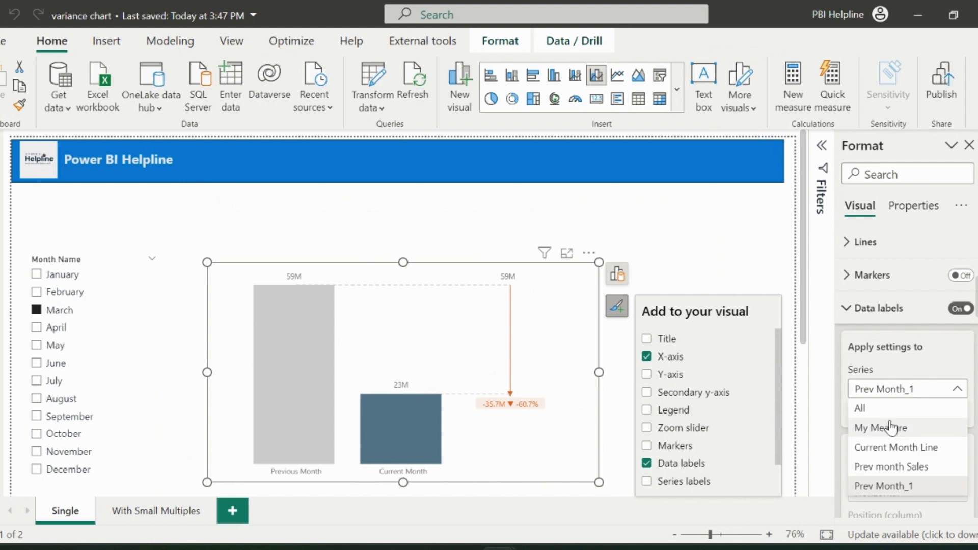
{"action": "left_click", "coordinate": [882, 429]}
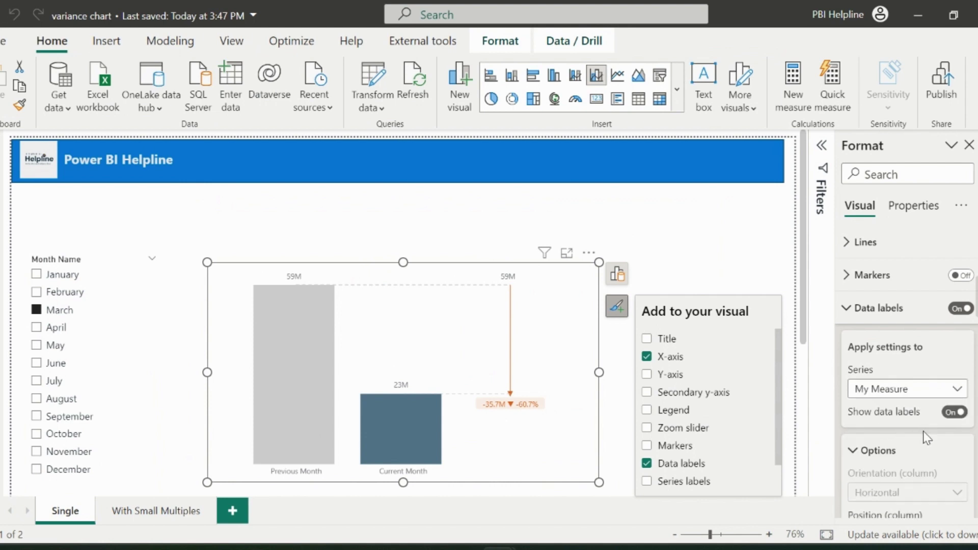
{"action": "scroll", "coordinate": [899, 413], "scroll_direction": "down", "scroll_amount": 5}
{"action": "left_click", "coordinate": [898, 410]}
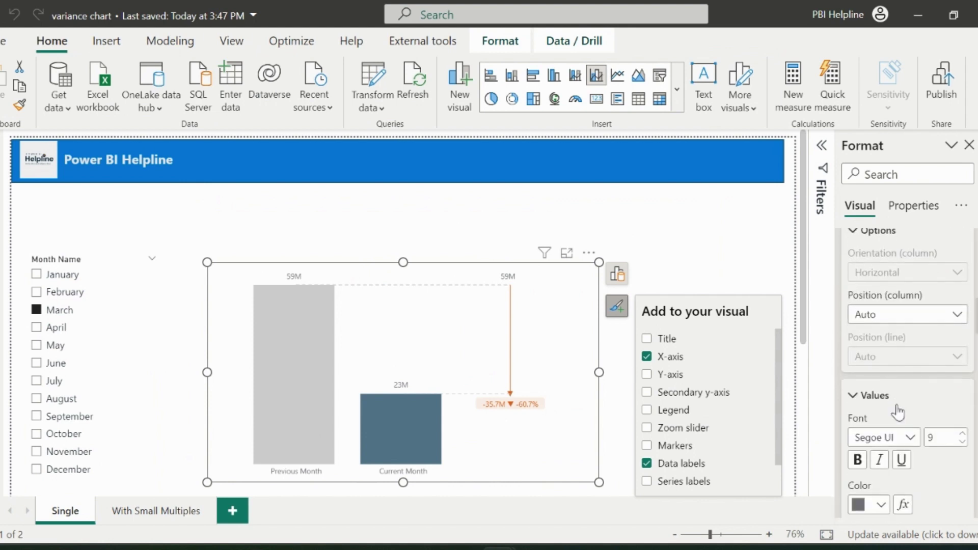
{"action": "scroll", "coordinate": [899, 411], "scroll_direction": "down", "scroll_amount": 1}
{"action": "left_click", "coordinate": [903, 409]}
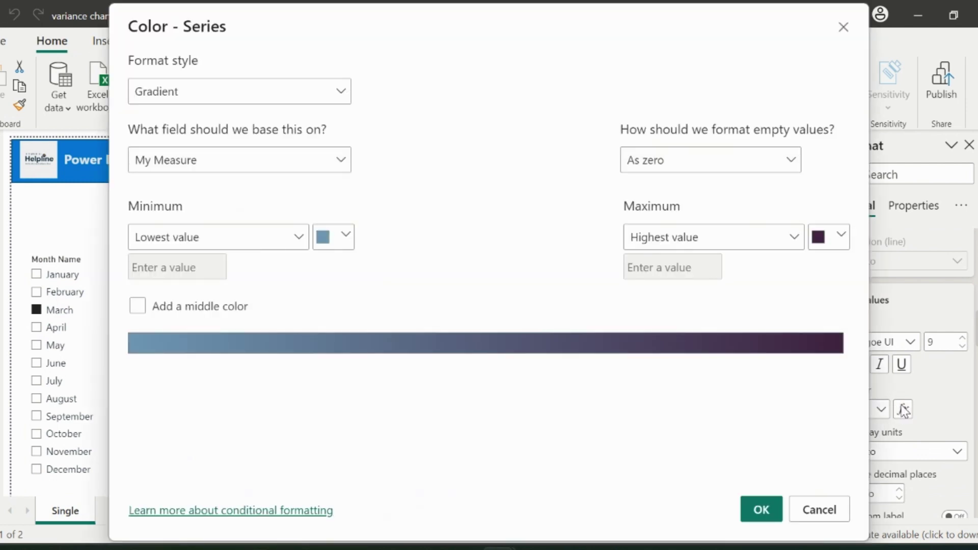
Colour the My Measure labels by Field value using the Format Data label measure, and turn off the labels' background.
{"action": "left_click", "coordinate": [253, 97]}
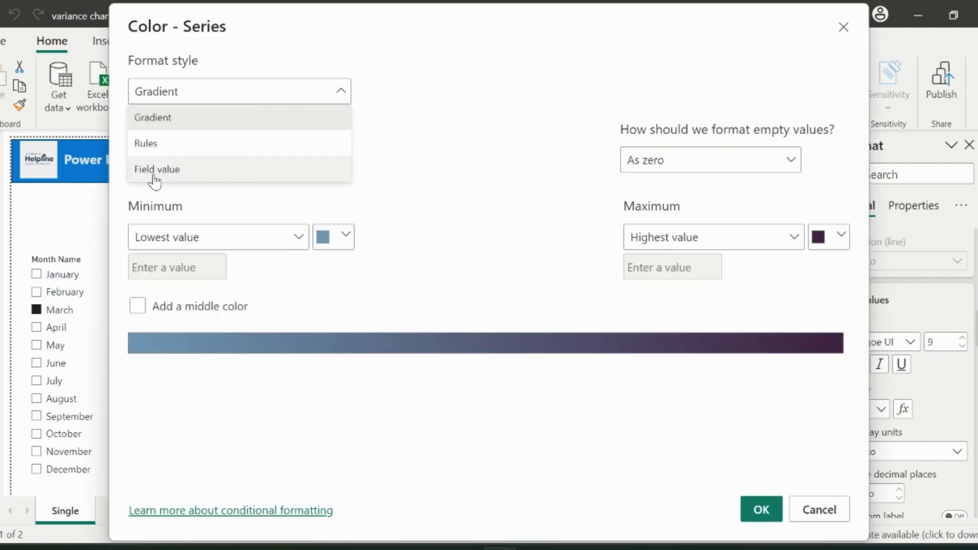
{"action": "left_click", "coordinate": [155, 174]}
{"action": "left_click", "coordinate": [249, 166]}
{"action": "type", "text": "formt"}
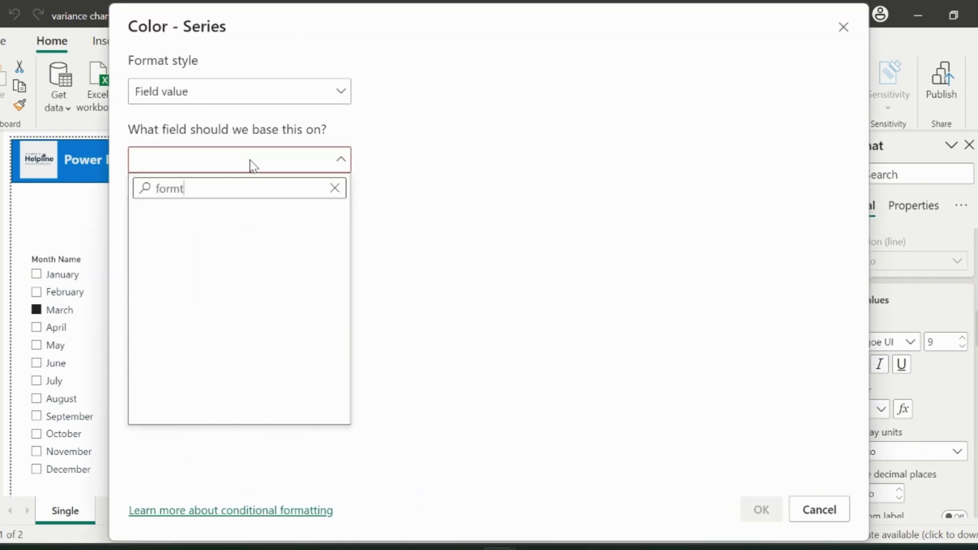
{"action": "key", "text": "BackSpace"}
{"action": "key", "text": "BackSpace"}
{"action": "key", "text": "BackSpace"}
{"action": "key", "text": "BackSpace"}
{"action": "key", "text": "BackSpace"}
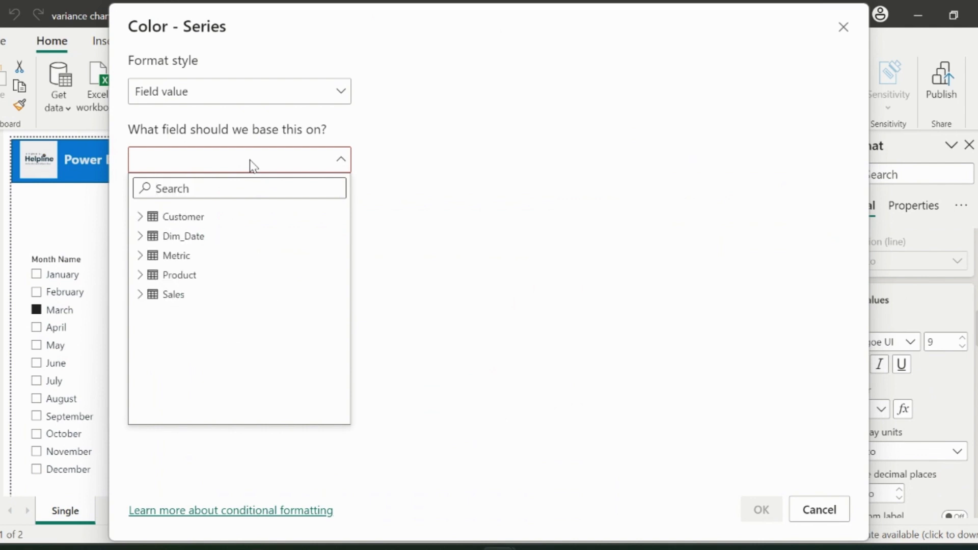
{"action": "type", "text": "format"}
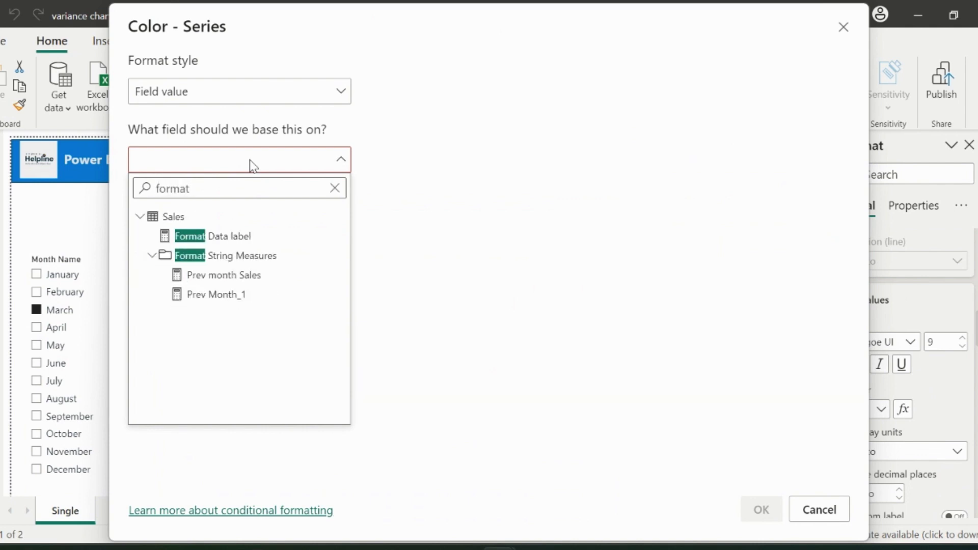
{"action": "left_click", "coordinate": [220, 239]}
{"action": "left_click", "coordinate": [775, 510]}
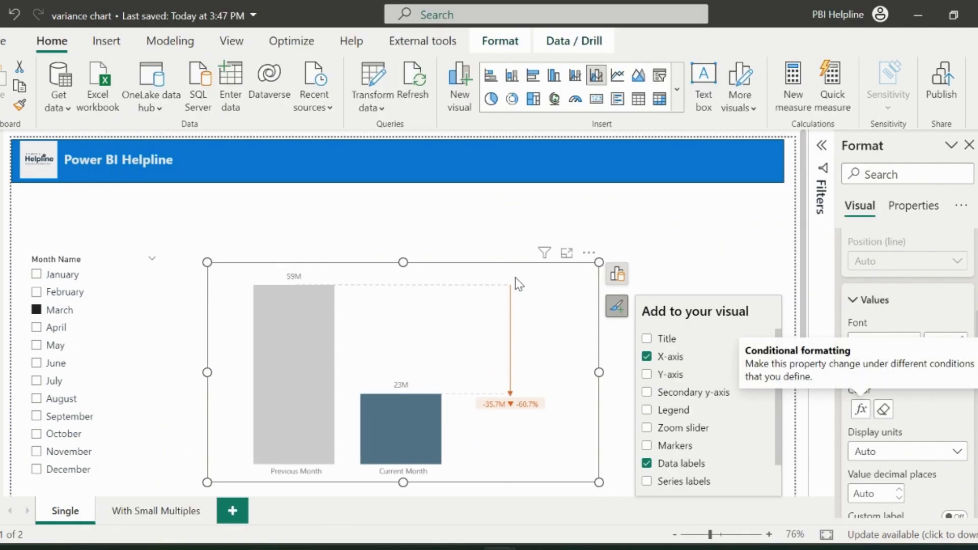
{"action": "scroll", "coordinate": [875, 478], "scroll_direction": "down", "scroll_amount": 3}
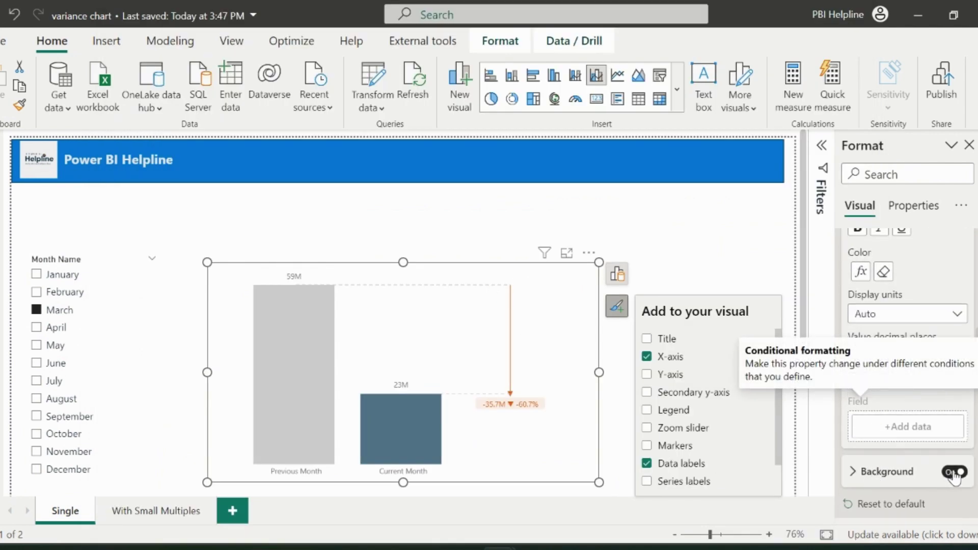
{"action": "left_click", "coordinate": [711, 242]}
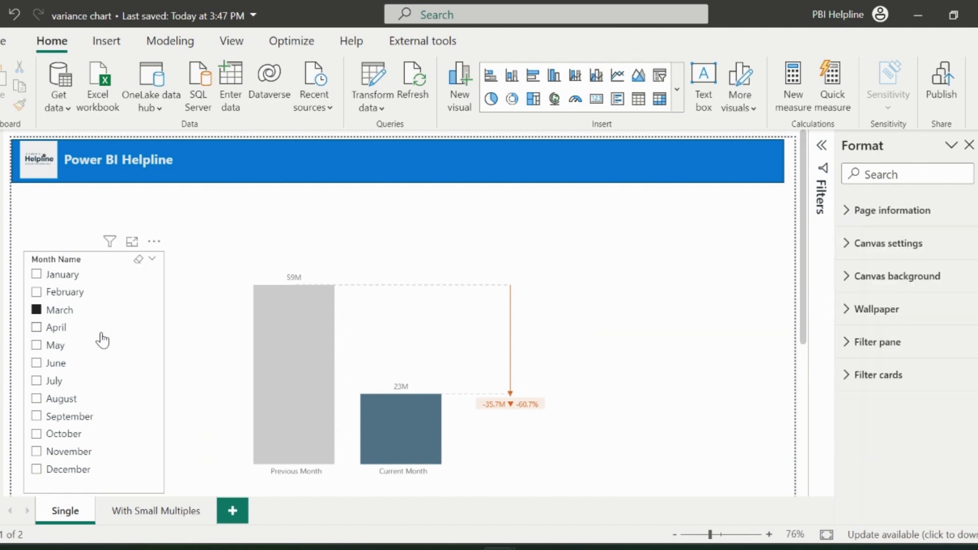
Filter the month slicer to April, March and February in turn to check the chart's data labels.
{"action": "left_click", "coordinate": [37, 328]}
{"action": "left_click", "coordinate": [58, 313]}
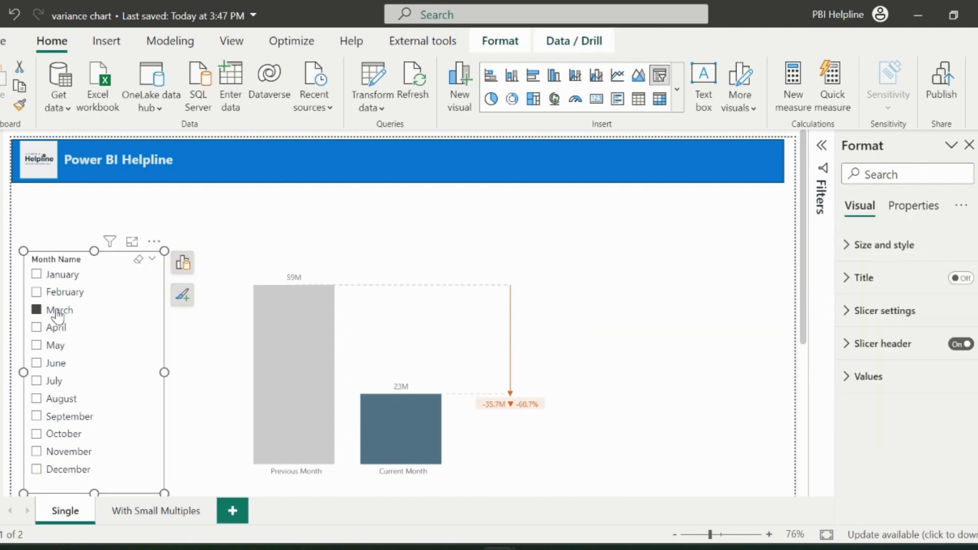
{"action": "left_click", "coordinate": [64, 296]}
On the With Small Multiples page, split the variance chart into small multiples by the Product table's Brand field.
{"action": "left_click", "coordinate": [156, 511]}
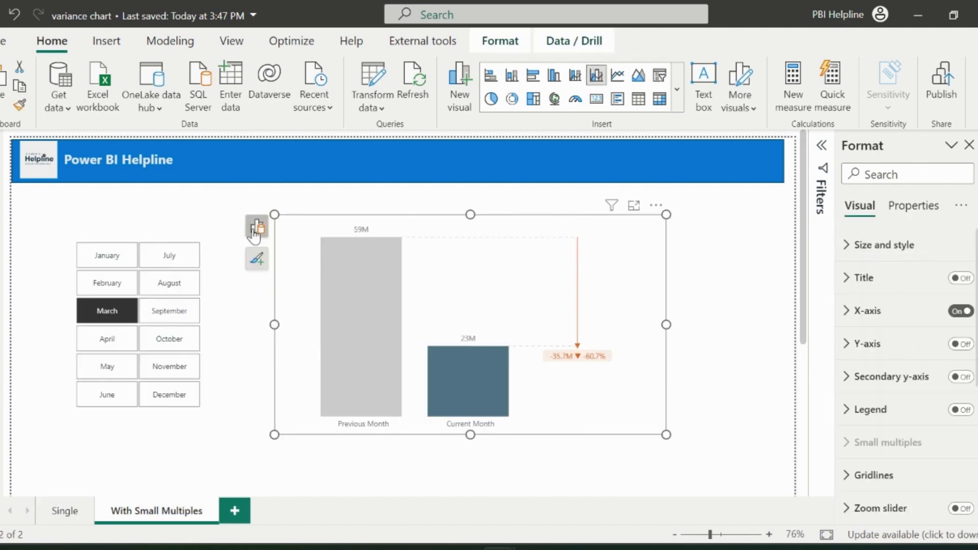
{"action": "left_click", "coordinate": [257, 226]}
{"action": "scroll", "coordinate": [164, 406], "scroll_direction": "down", "scroll_amount": 3}
{"action": "scroll", "coordinate": [163, 407], "scroll_direction": "down", "scroll_amount": 3}
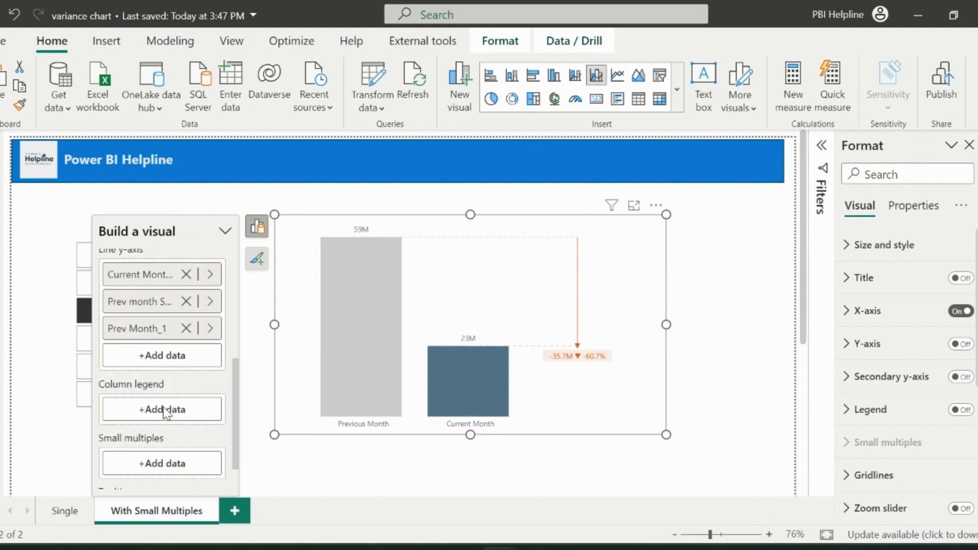
{"action": "left_click", "coordinate": [162, 419]}
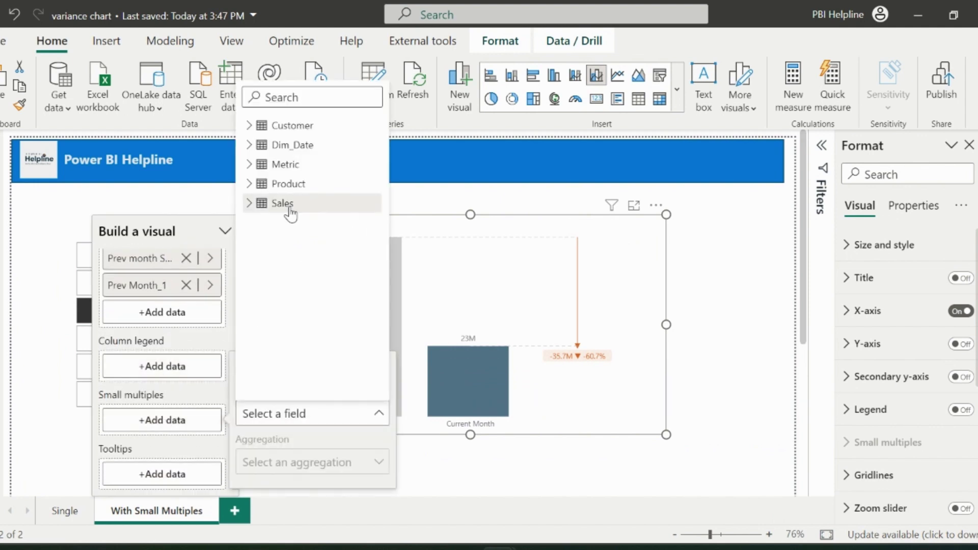
{"action": "left_click", "coordinate": [249, 183]}
{"action": "left_click", "coordinate": [298, 204]}
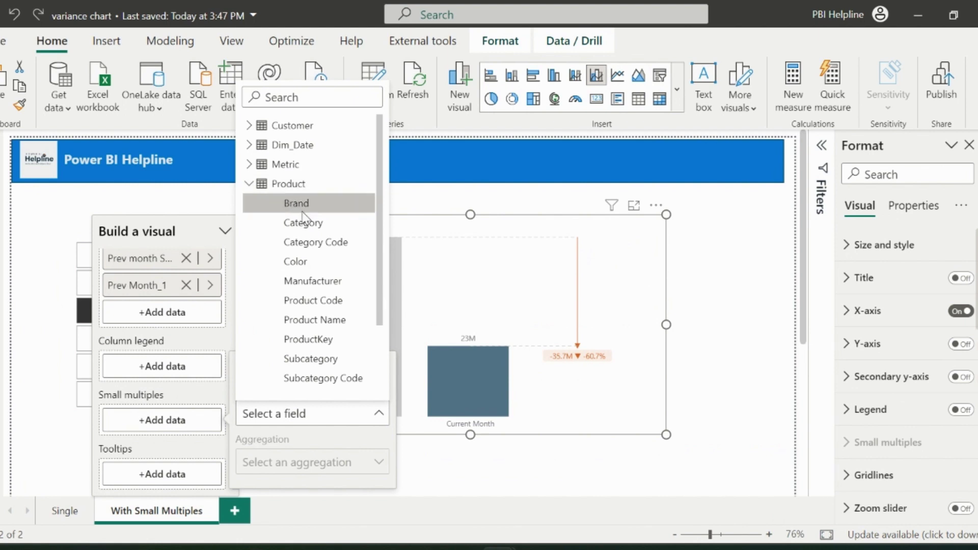
Set the column colours to white by default, light grey for Previous Month and steel blue for Current Month.
{"action": "scroll", "coordinate": [887, 368], "scroll_direction": "down", "scroll_amount": 4}
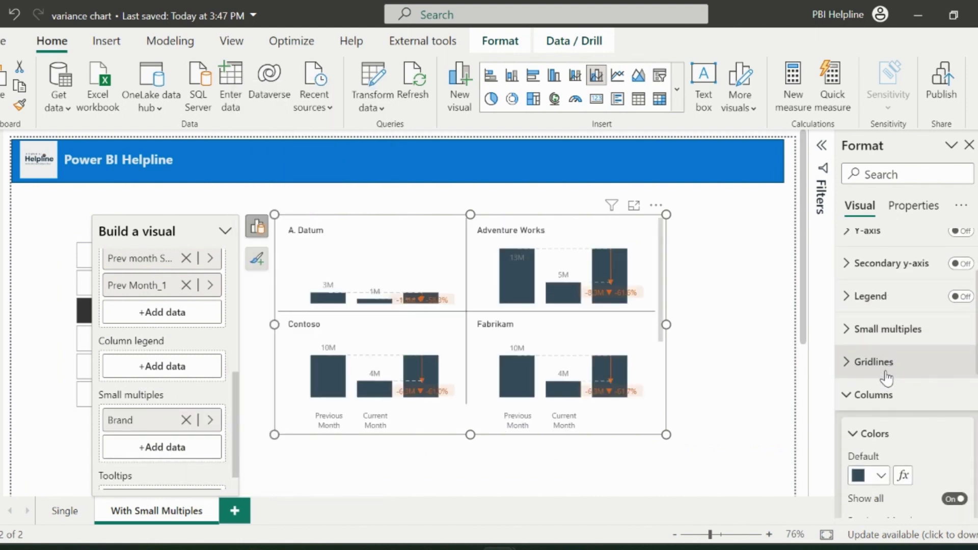
{"action": "left_click", "coordinate": [881, 396]}
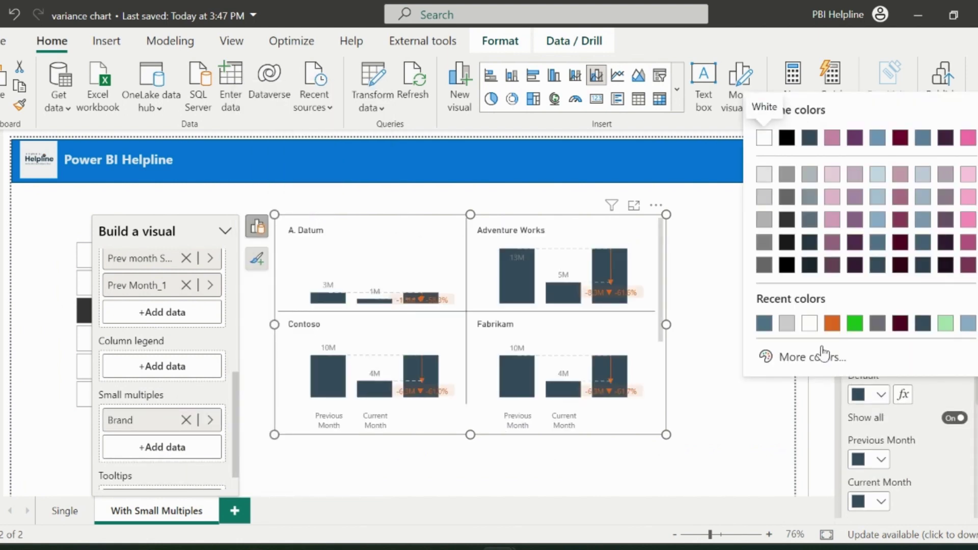
{"action": "left_click", "coordinate": [807, 326]}
{"action": "left_click", "coordinate": [881, 459]}
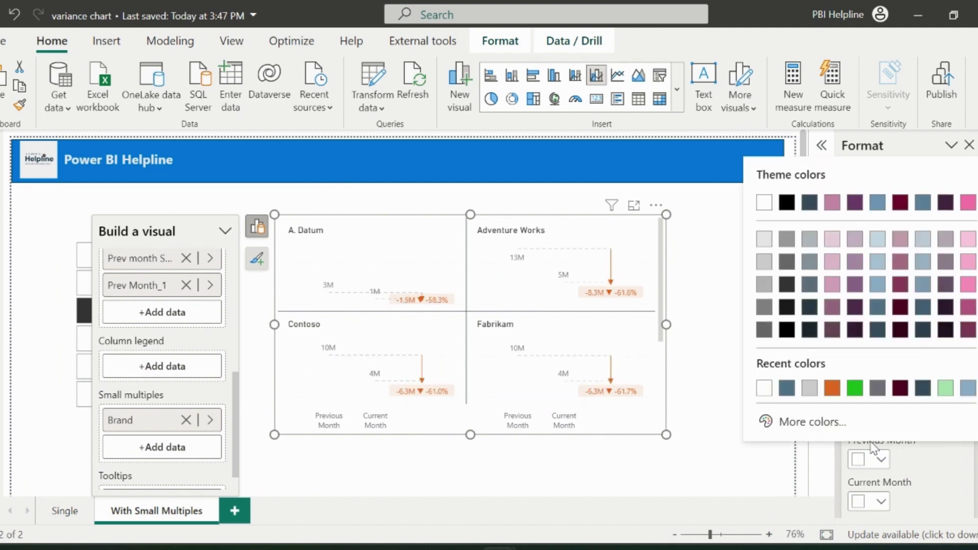
{"action": "left_click", "coordinate": [809, 388]}
{"action": "scroll", "coordinate": [881, 459], "scroll_direction": "down", "scroll_amount": 1}
{"action": "left_click", "coordinate": [881, 471]}
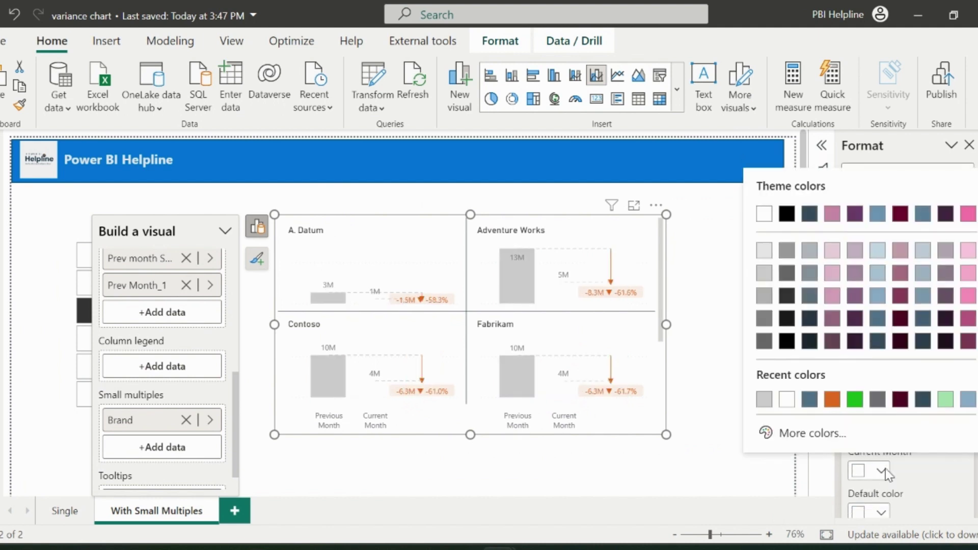
{"action": "left_click", "coordinate": [809, 400]}
{"action": "scroll", "coordinate": [870, 451], "scroll_direction": "down", "scroll_amount": 1}
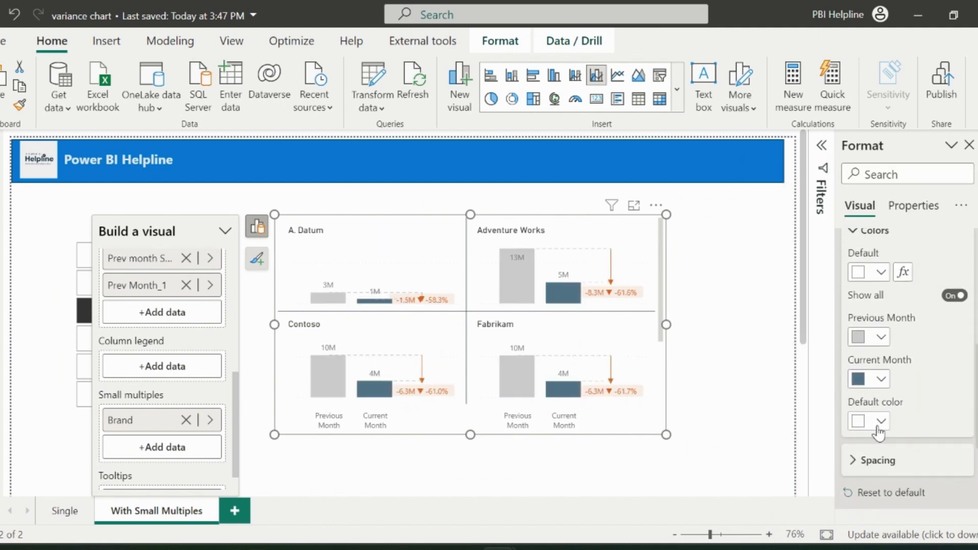
Check the small-multiples variance chart by filtering the month slicer to February and March in turn, and clear the month selection.
{"action": "left_click", "coordinate": [743, 425]}
{"action": "left_click", "coordinate": [662, 429]}
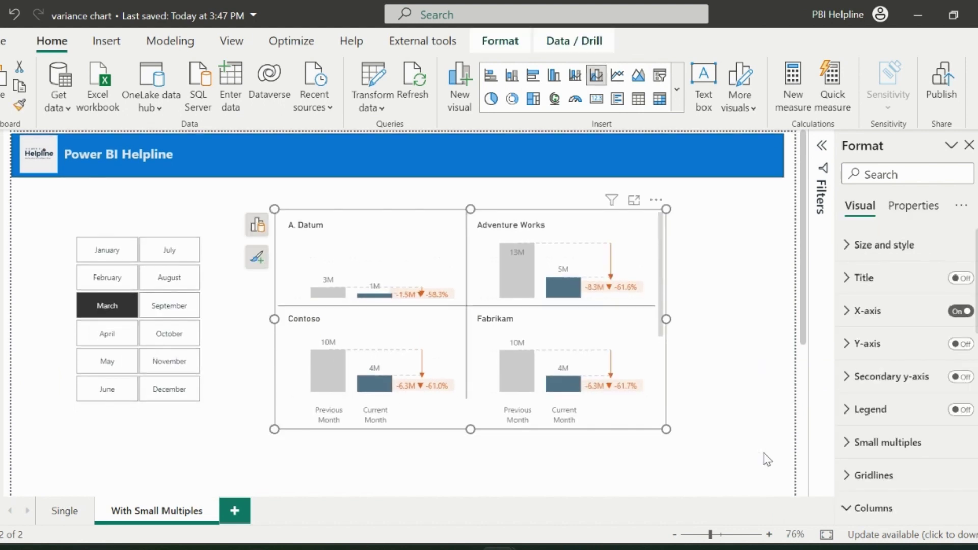
{"action": "left_click", "coordinate": [745, 411]}
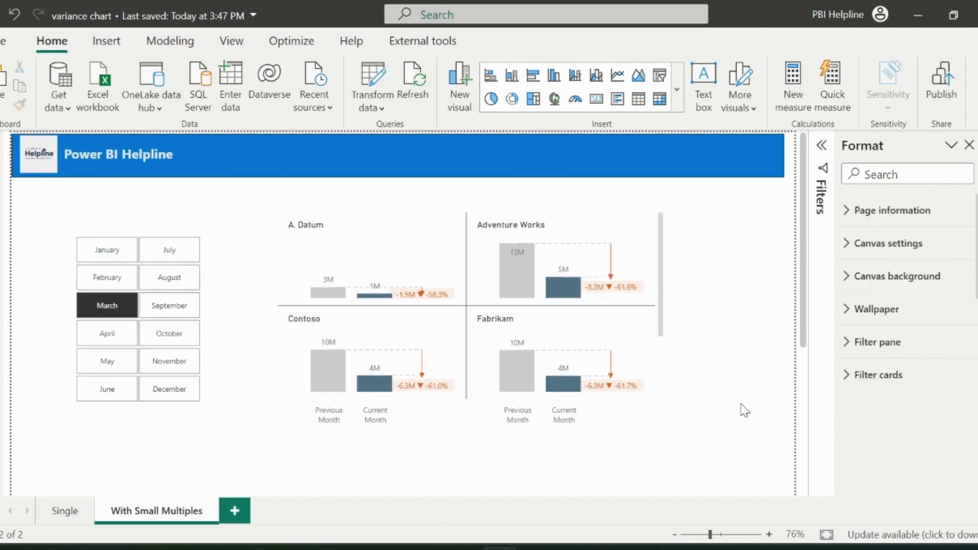
{"action": "left_click", "coordinate": [119, 278]}
{"action": "left_click", "coordinate": [108, 306]}
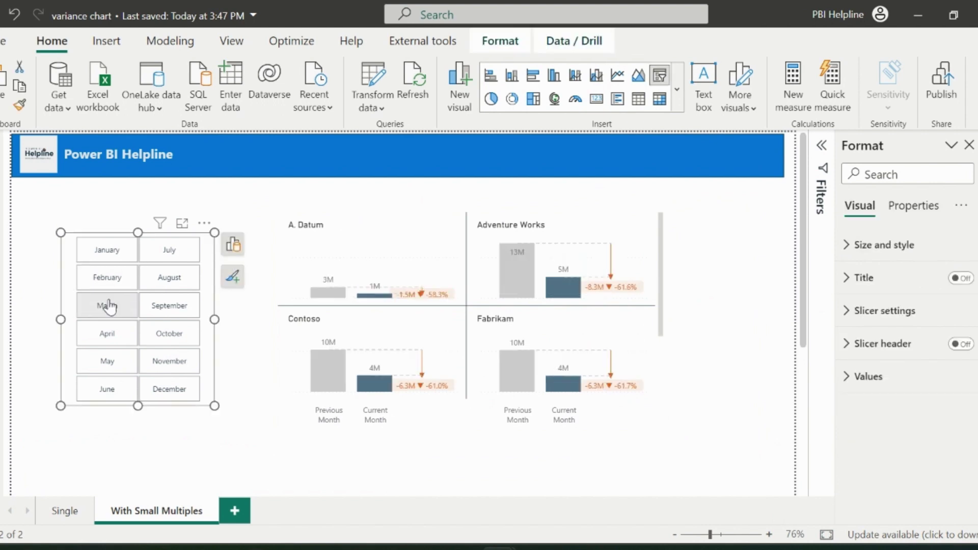
{"action": "left_click", "coordinate": [110, 306]}
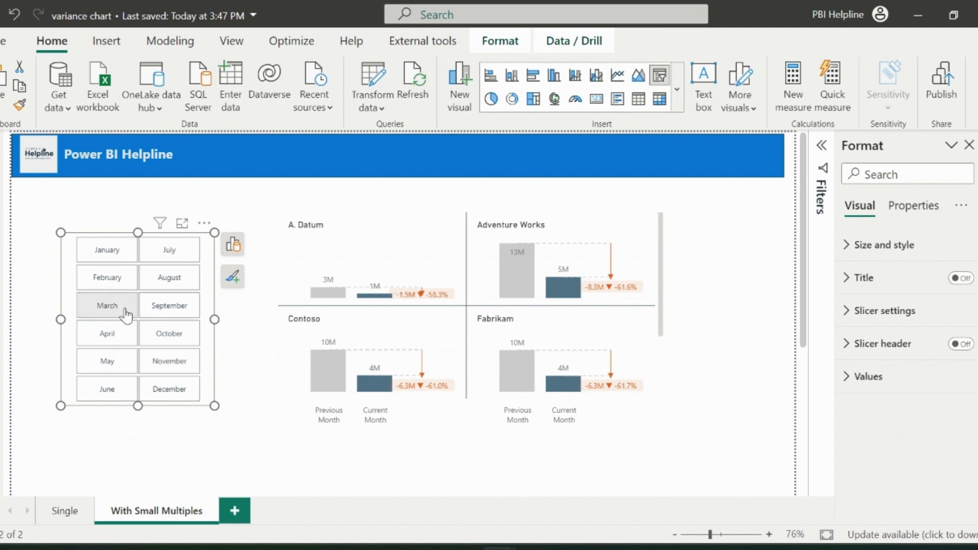
{"action": "left_click", "coordinate": [265, 204]}
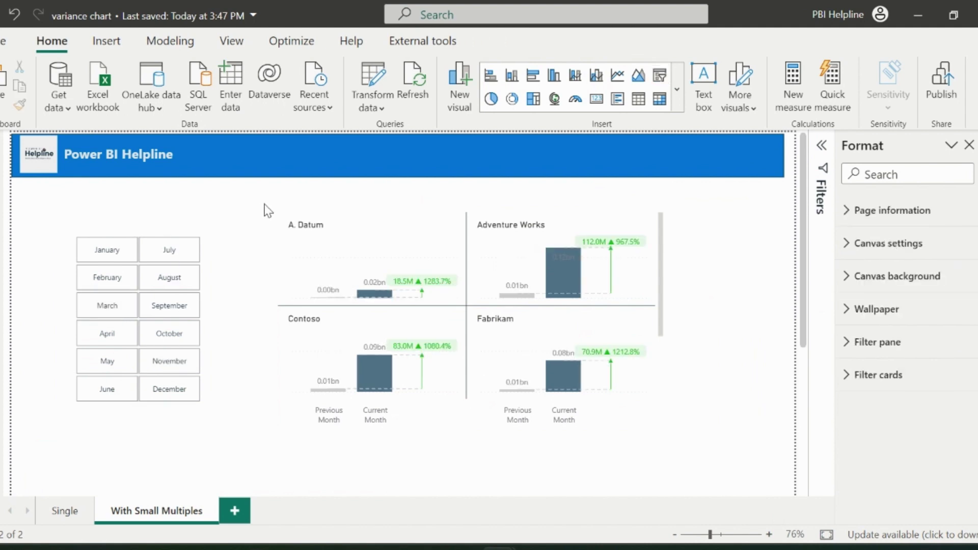
On the Single page, filter the Month Name slicer to March, May, April and February in turn to check the variance chart.
{"action": "left_click", "coordinate": [65, 511]}
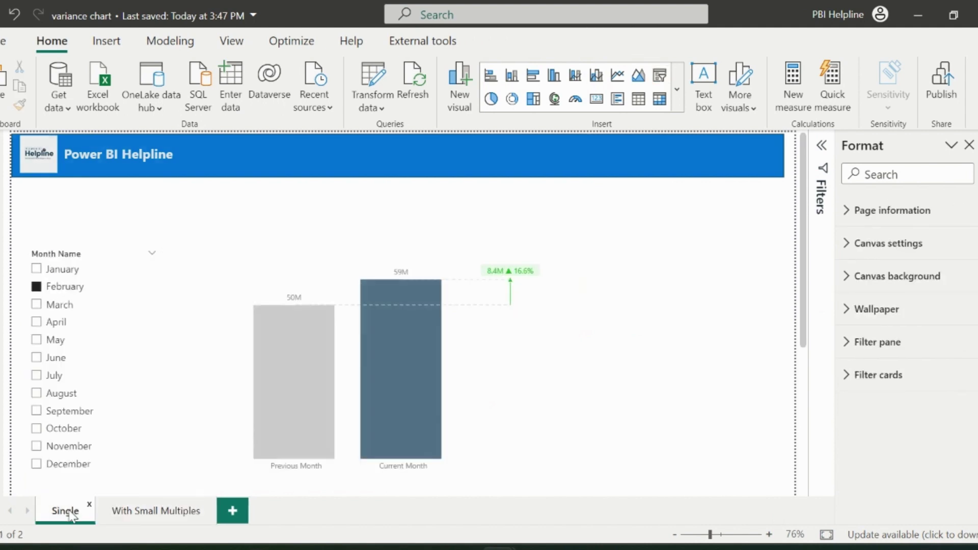
{"action": "left_click", "coordinate": [59, 308]}
{"action": "left_click", "coordinate": [56, 340]}
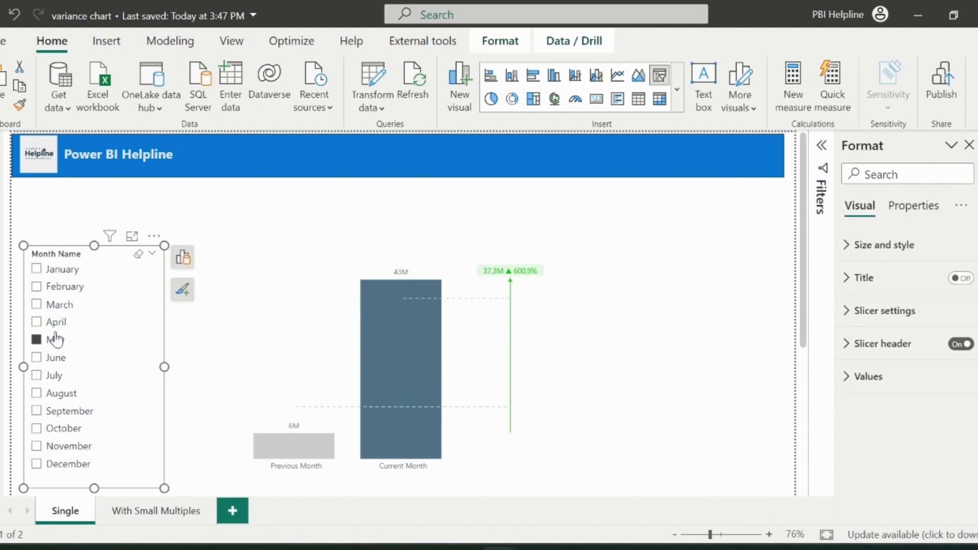
{"action": "left_click", "coordinate": [56, 322]}
{"action": "left_click", "coordinate": [58, 287]}
{"action": "left_click", "coordinate": [688, 284]}
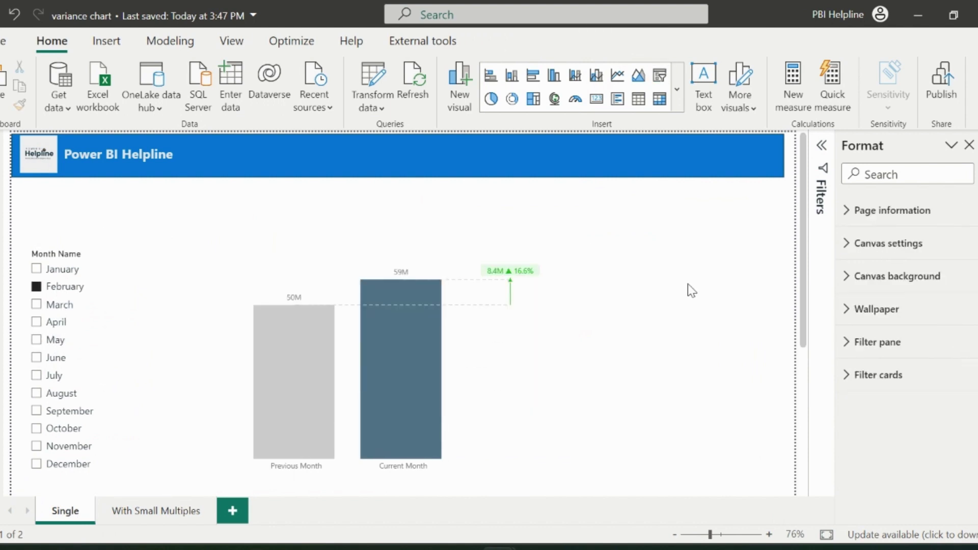